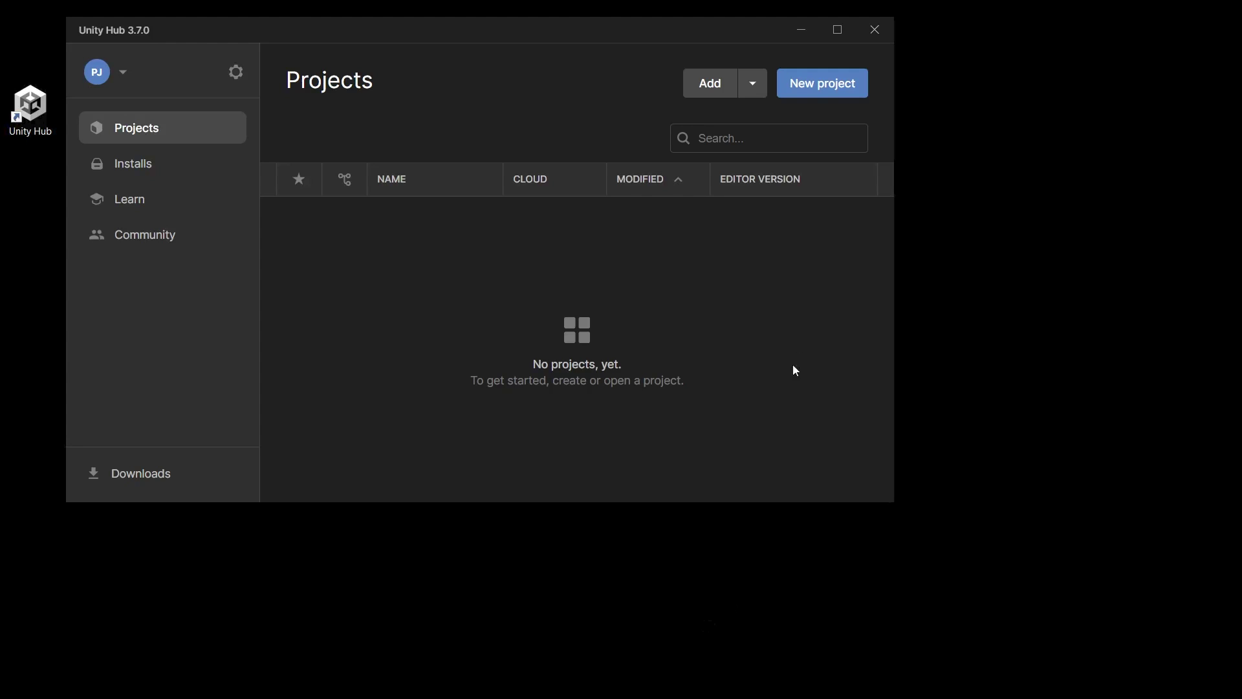
Start a new project and choose the 3D Sample Scenes (URP) template.
left_click(826, 84)
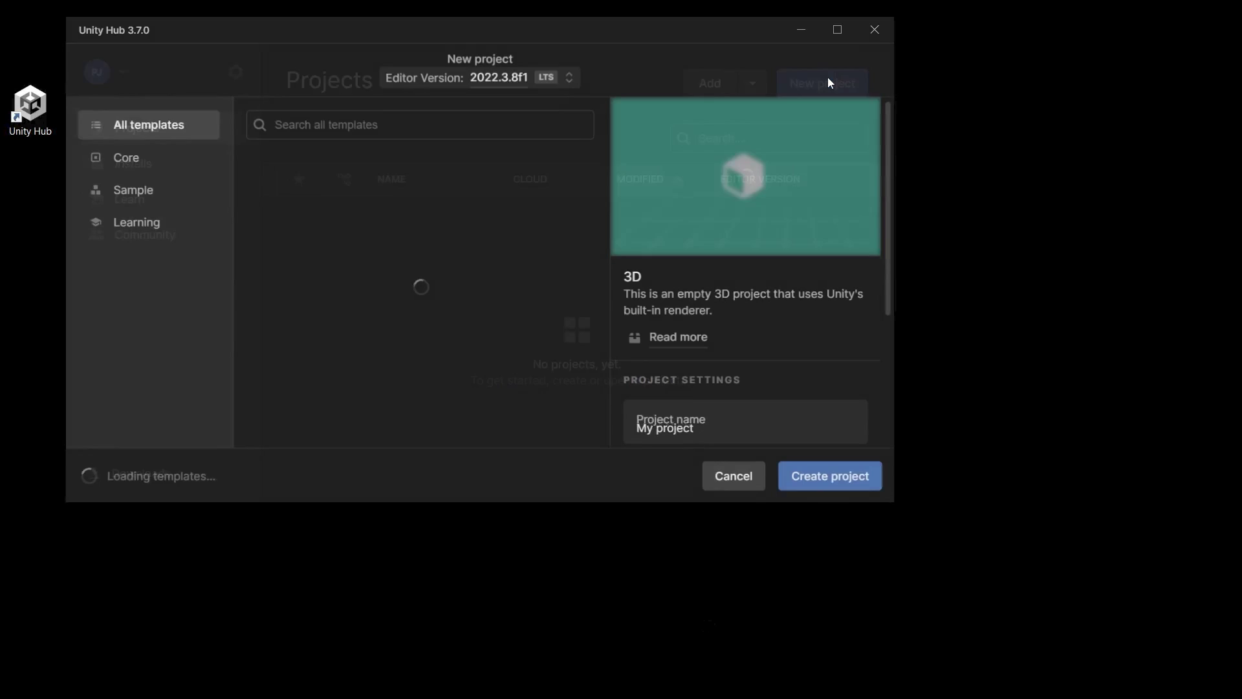
scroll(436, 255, "down", 5)
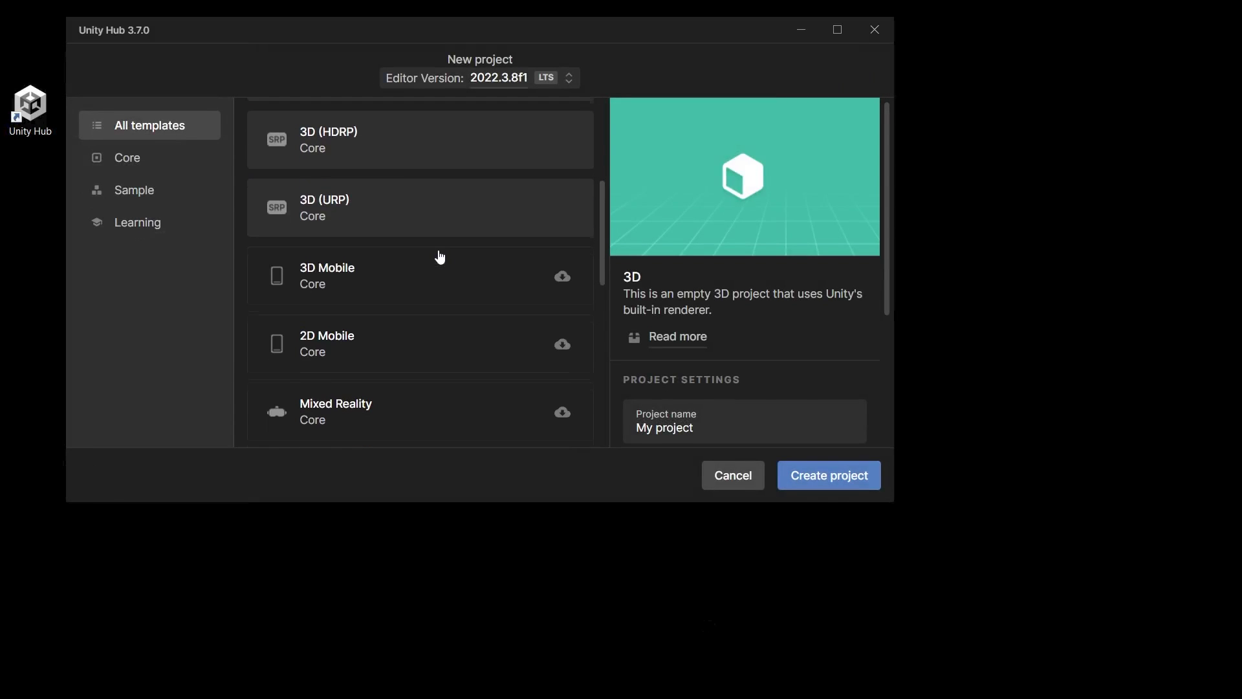
scroll(439, 256, "down", 3)
scroll(439, 256, "down", 3)
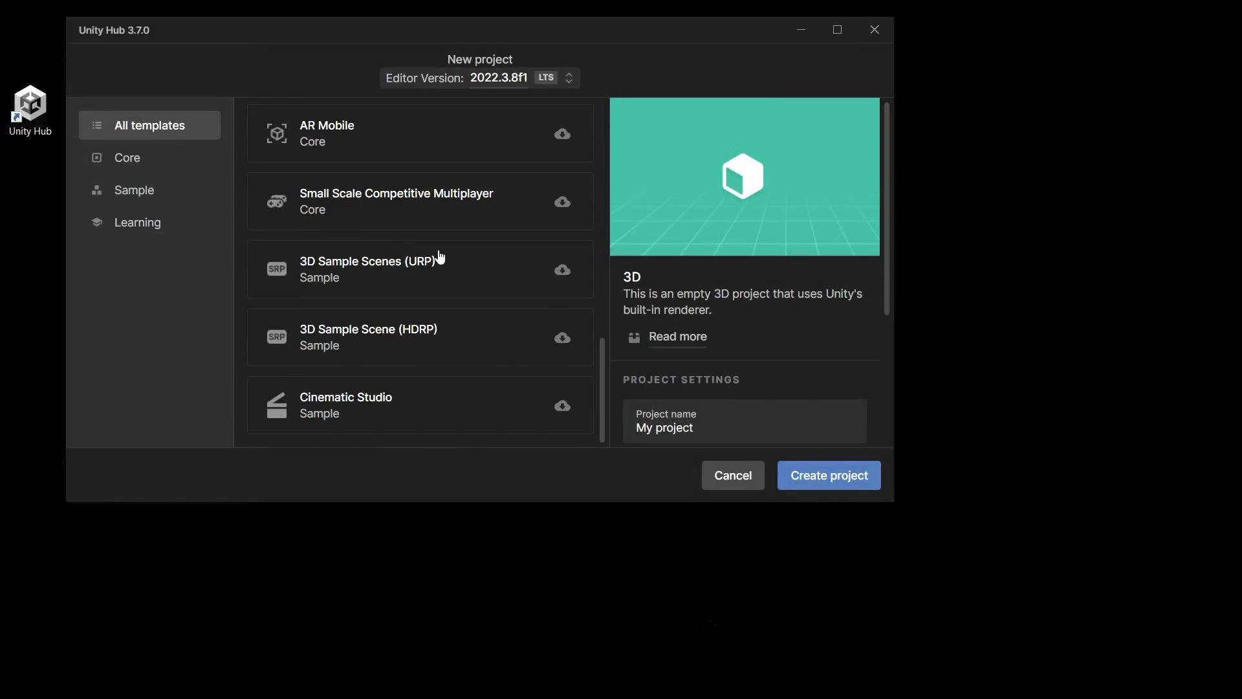
left_click(384, 269)
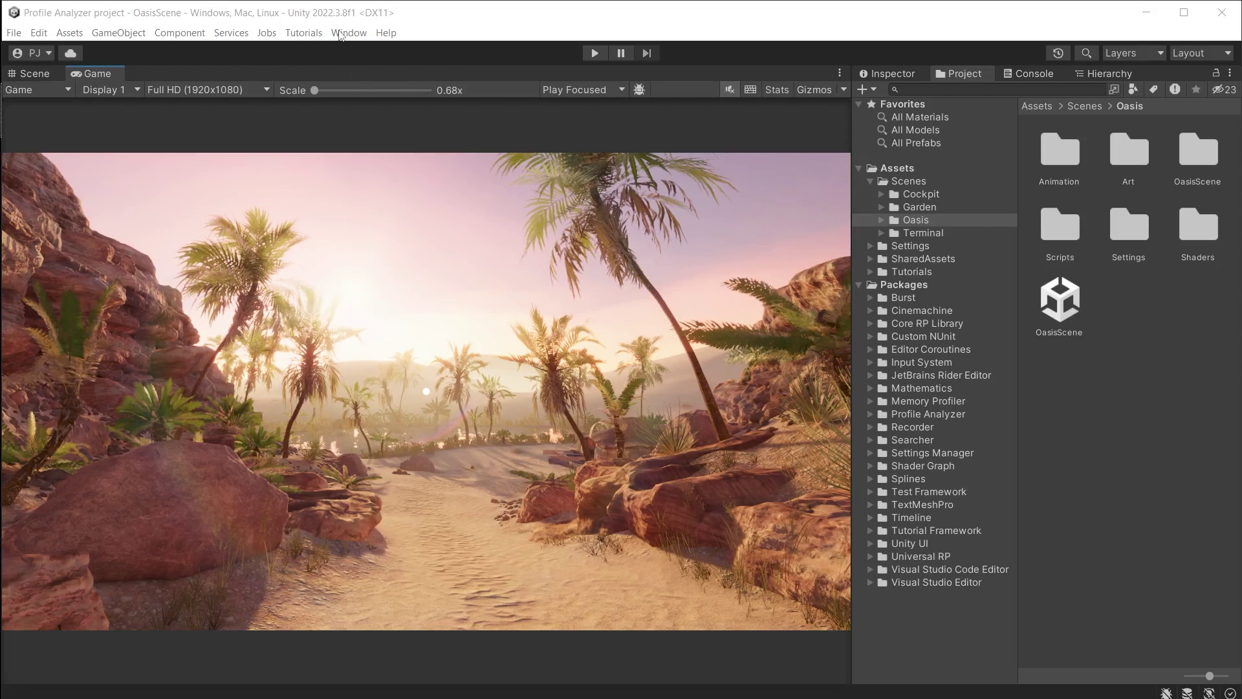
Check in Package Manager that Profile Analyzer 1.2.2 is installed.
left_click(347, 36)
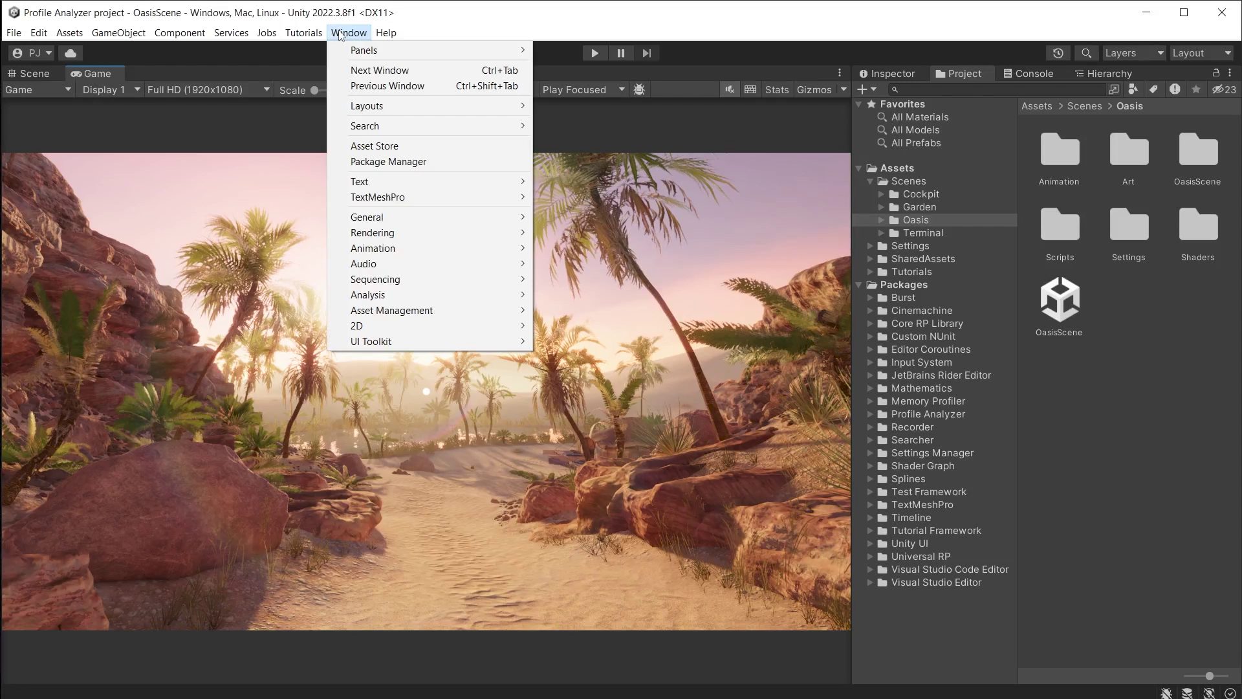
left_click(391, 162)
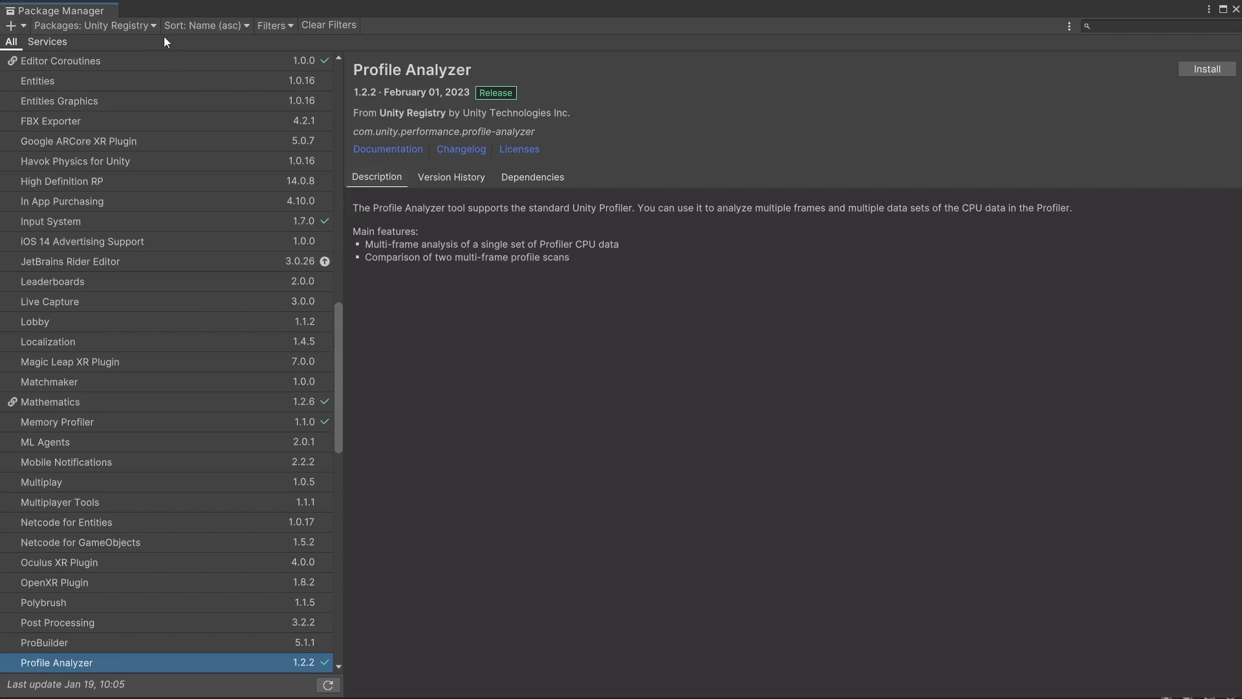
scroll(179, 602, "down", 3)
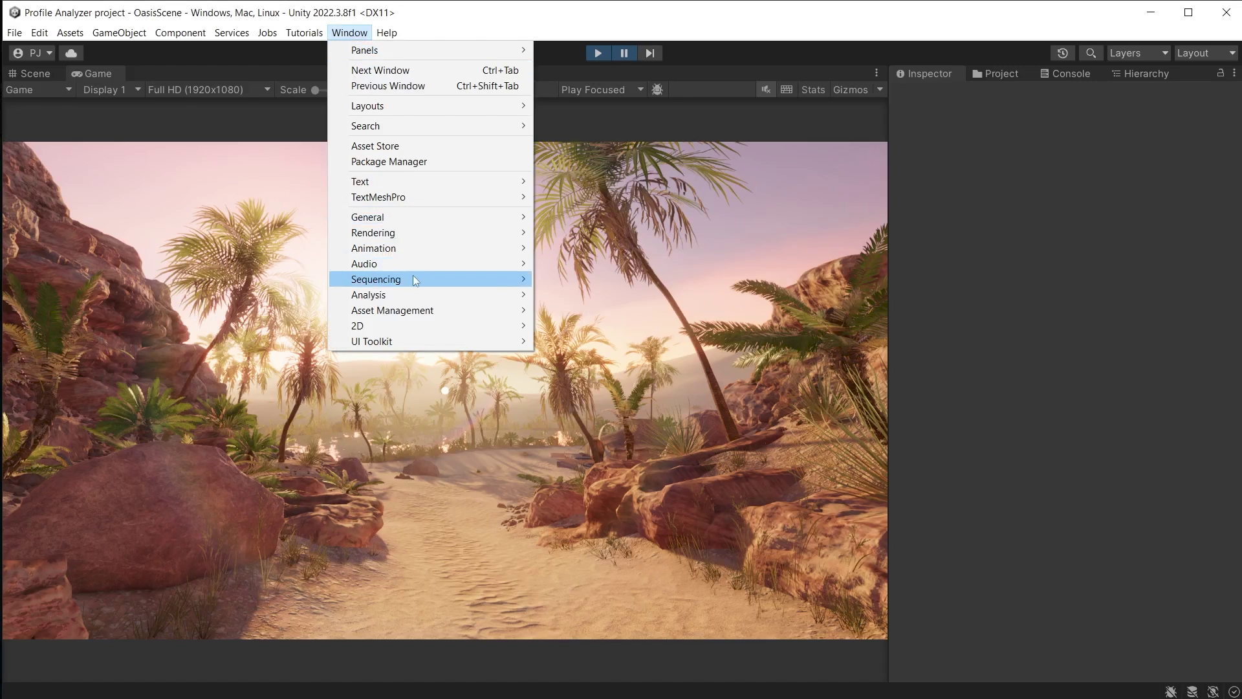
mouse_move(368, 294)
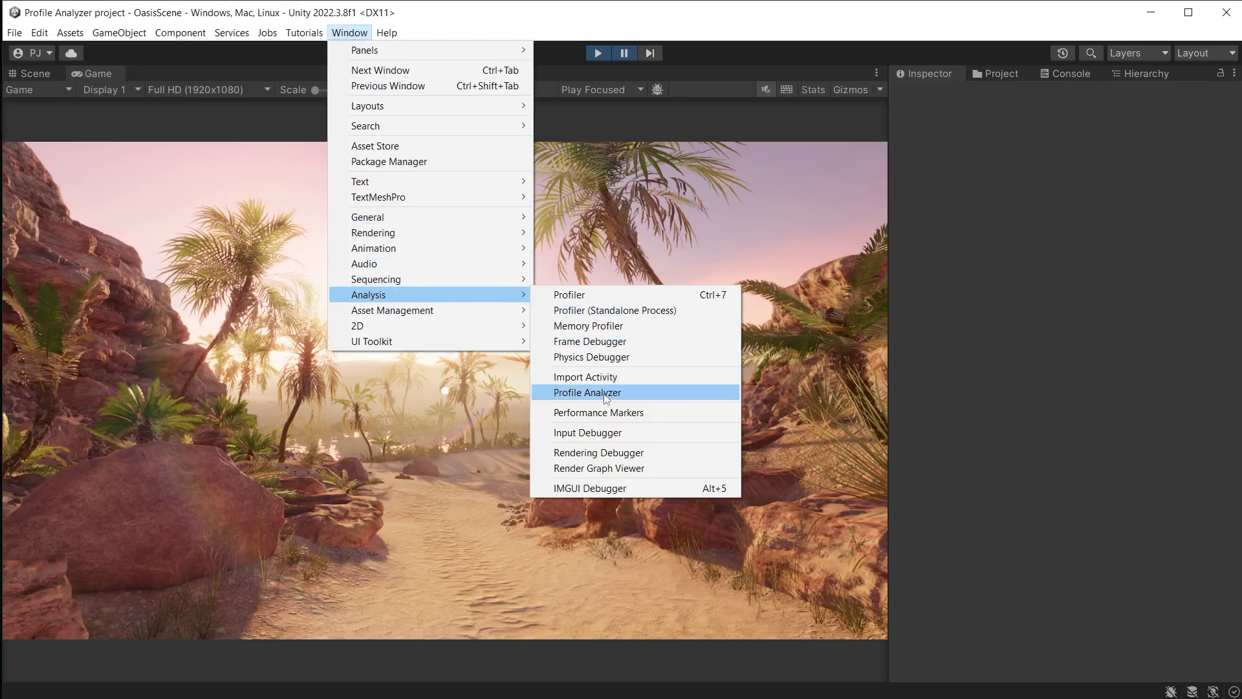
Dock the Profile Analyzer and the Profiler windows into the editor layout.
left_click(606, 399)
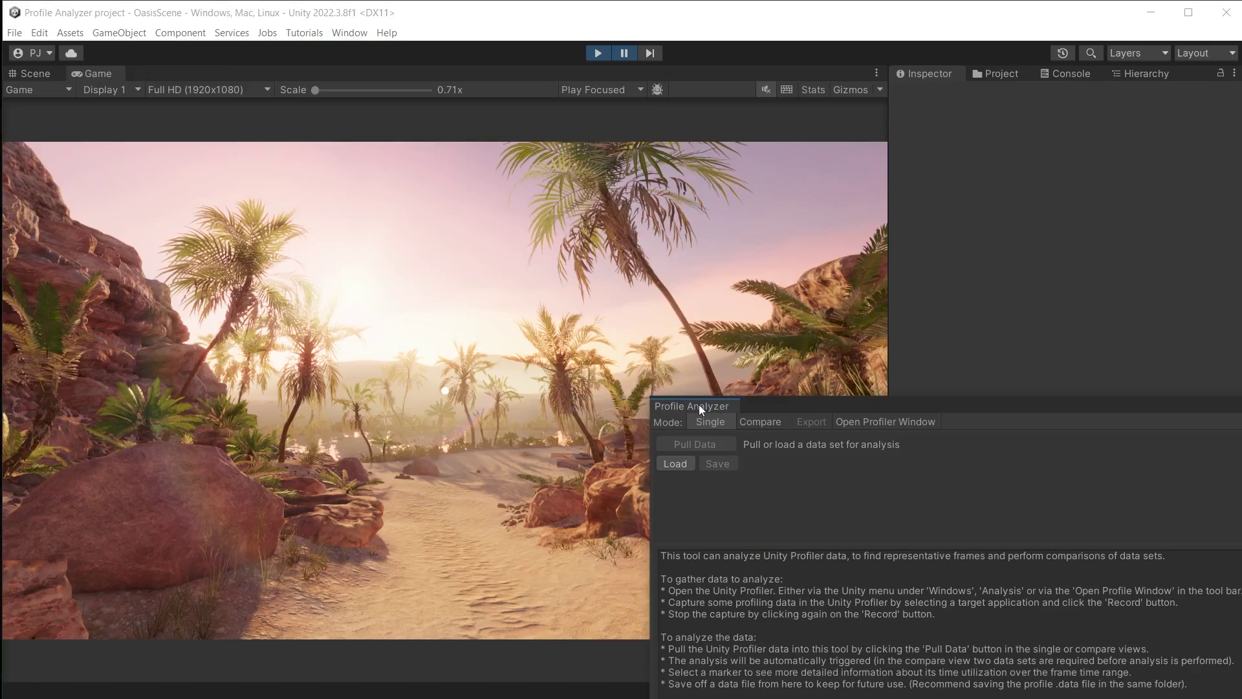
left_click_drag(698, 405, 163, 80)
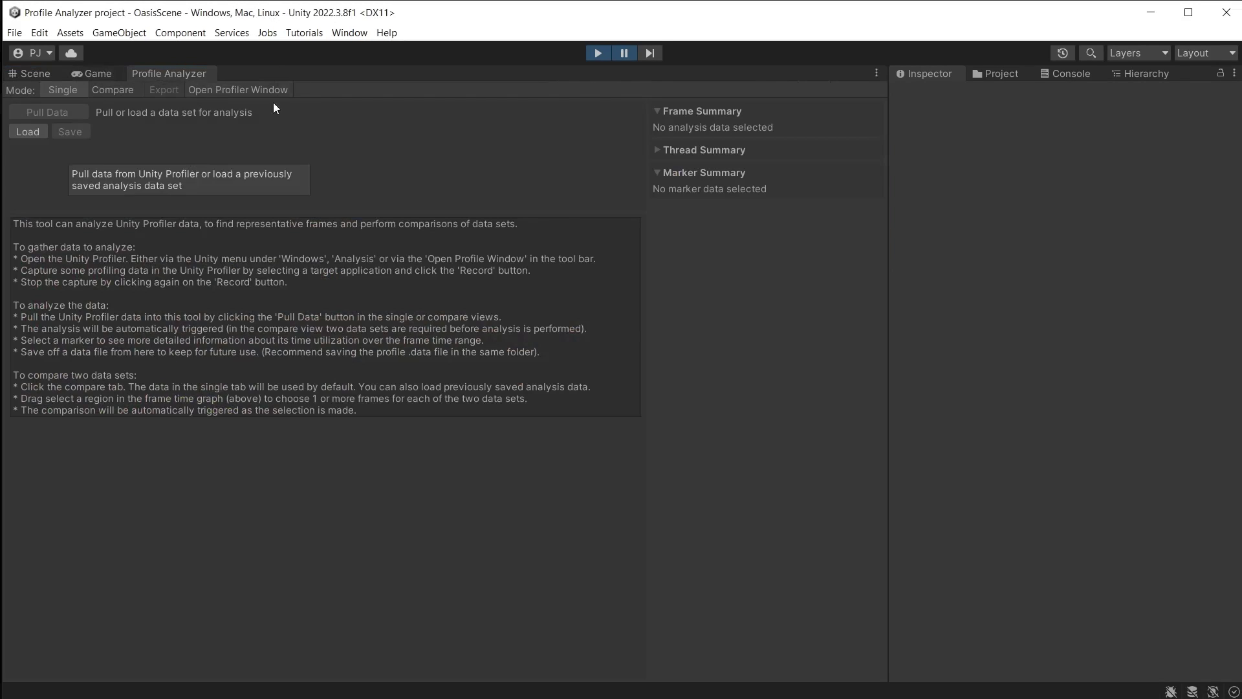
left_click(349, 33)
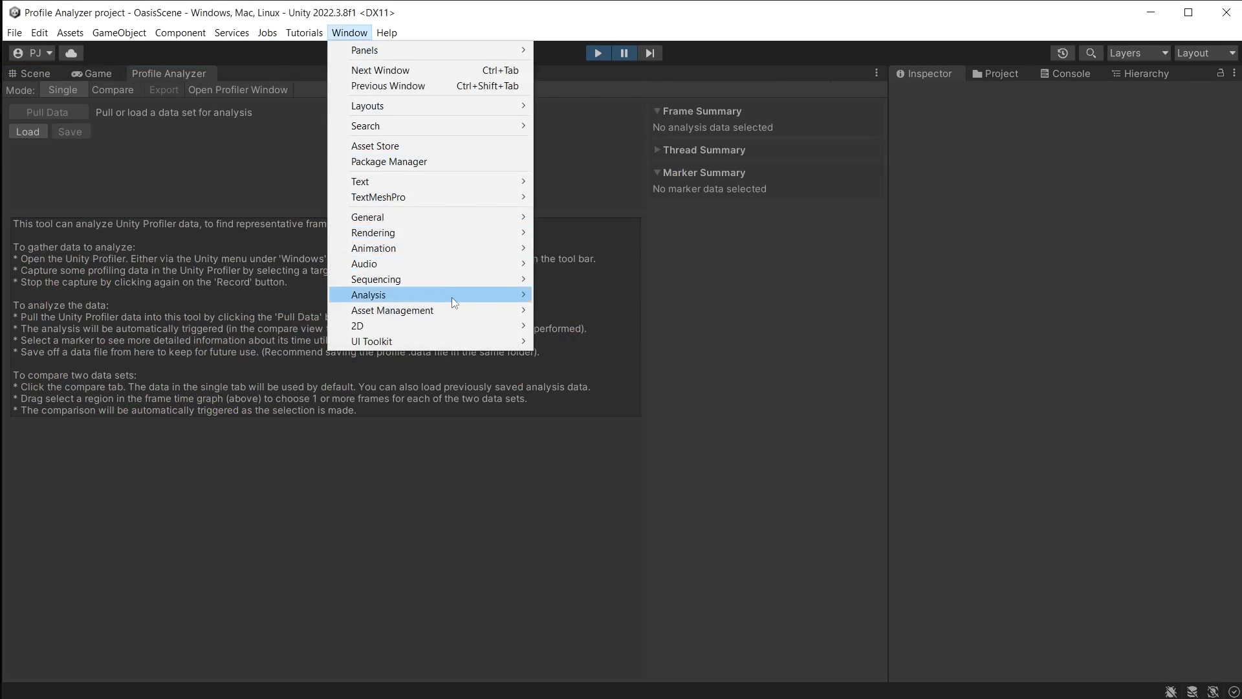
mouse_move(368, 296)
left_click(618, 299)
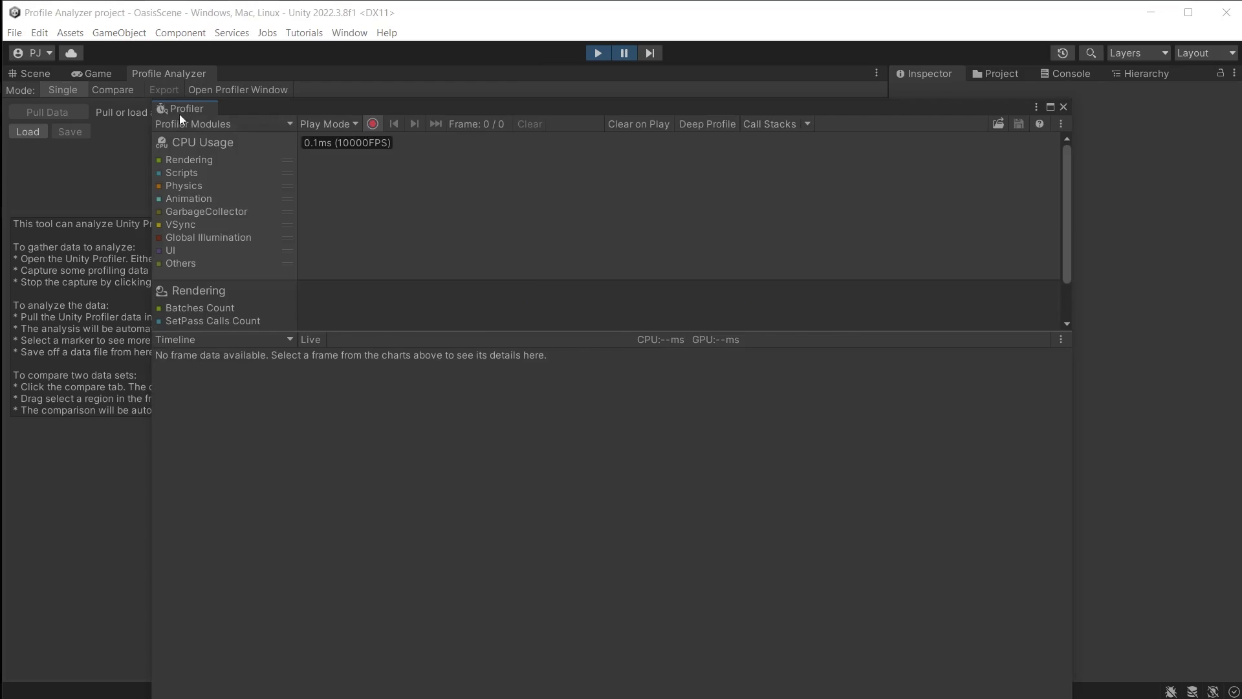
left_click_drag(179, 113, 894, 77)
Return to the Game view and play the Oasis scene so the Profiler records frames.
left_click(98, 73)
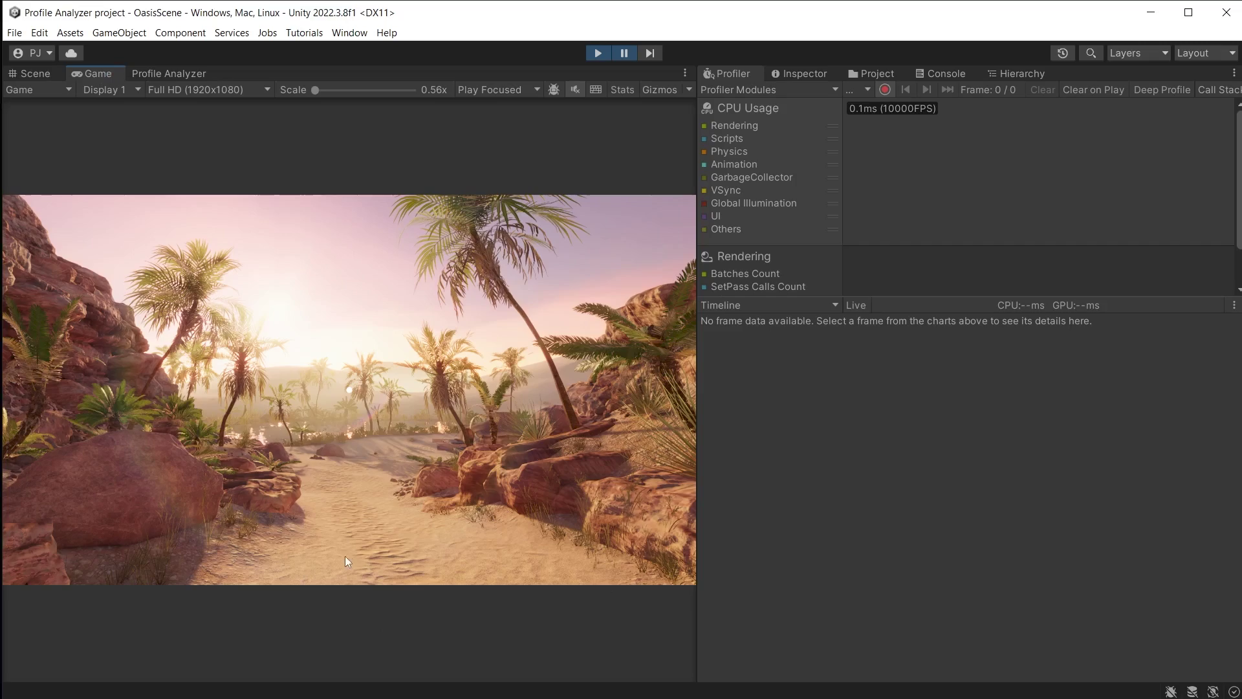
left_click(598, 52)
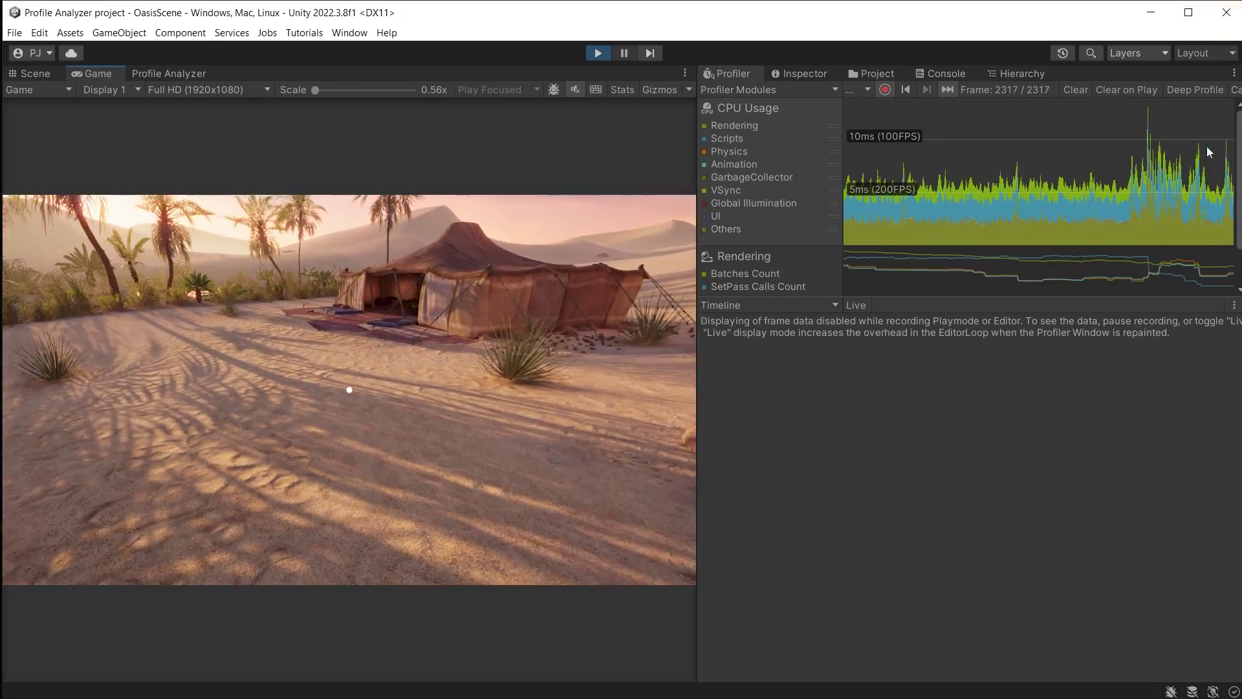
Pause the game, pull the recorded frames into Profile Analyzer and scale its graph to 16.67ms.
left_click(1104, 170)
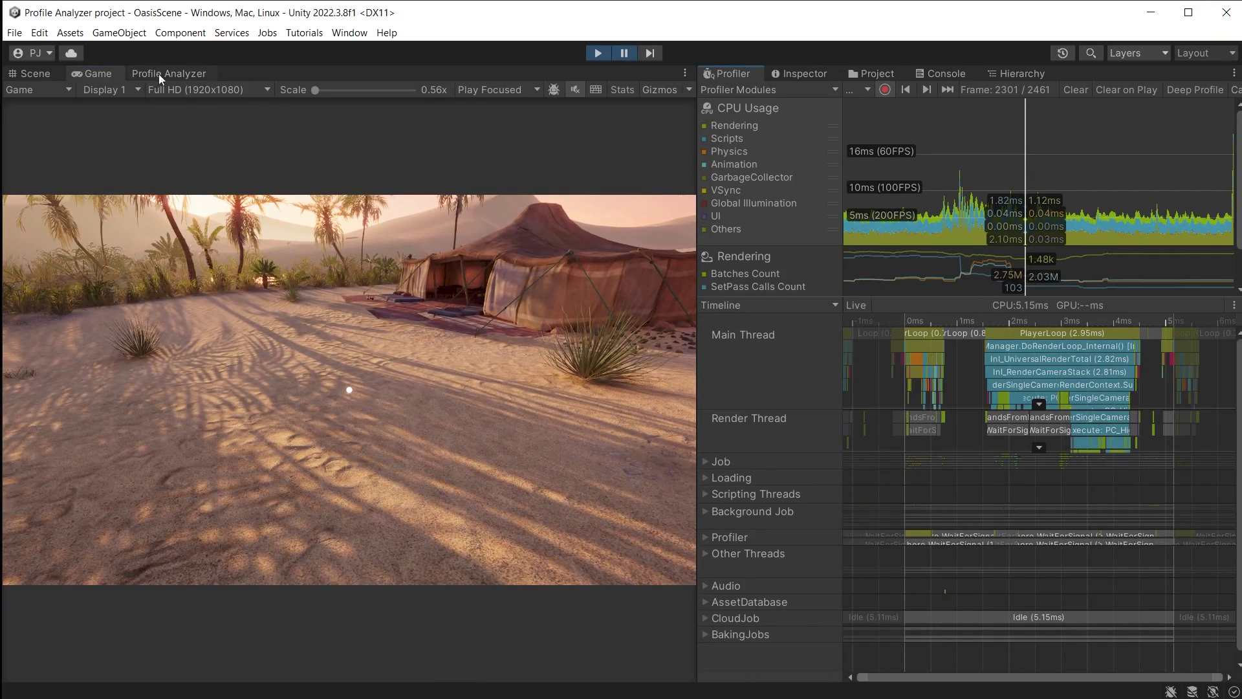
left_click(158, 74)
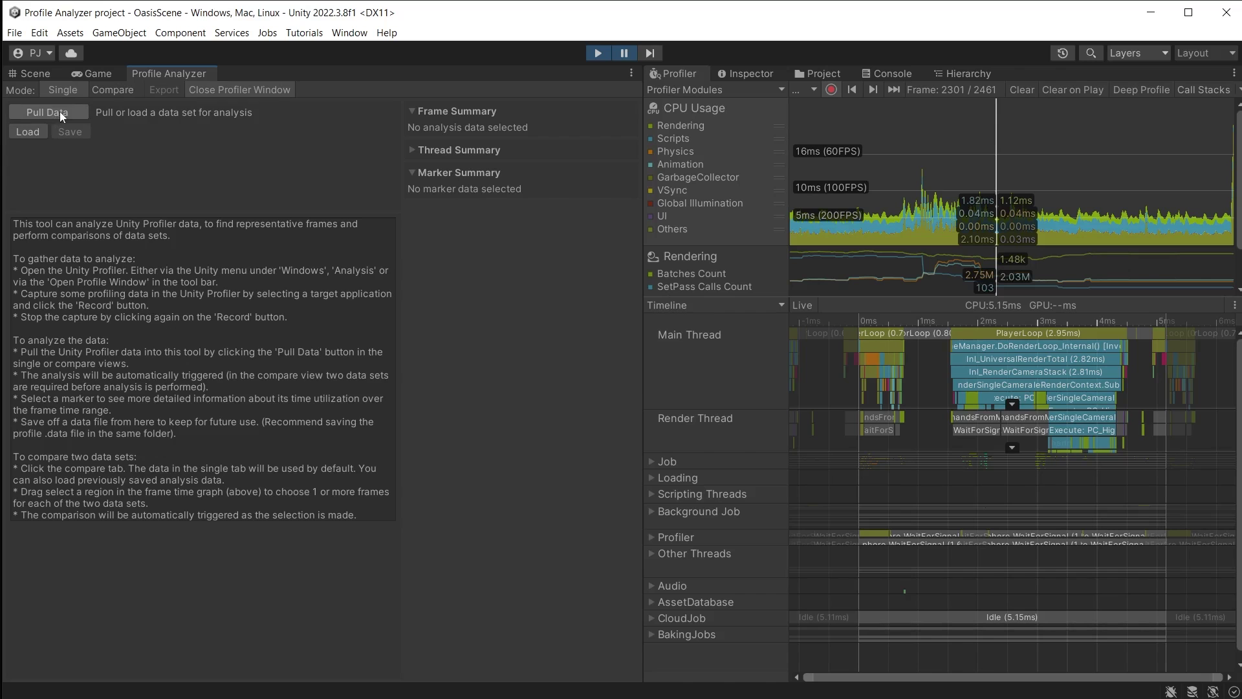
left_click(59, 112)
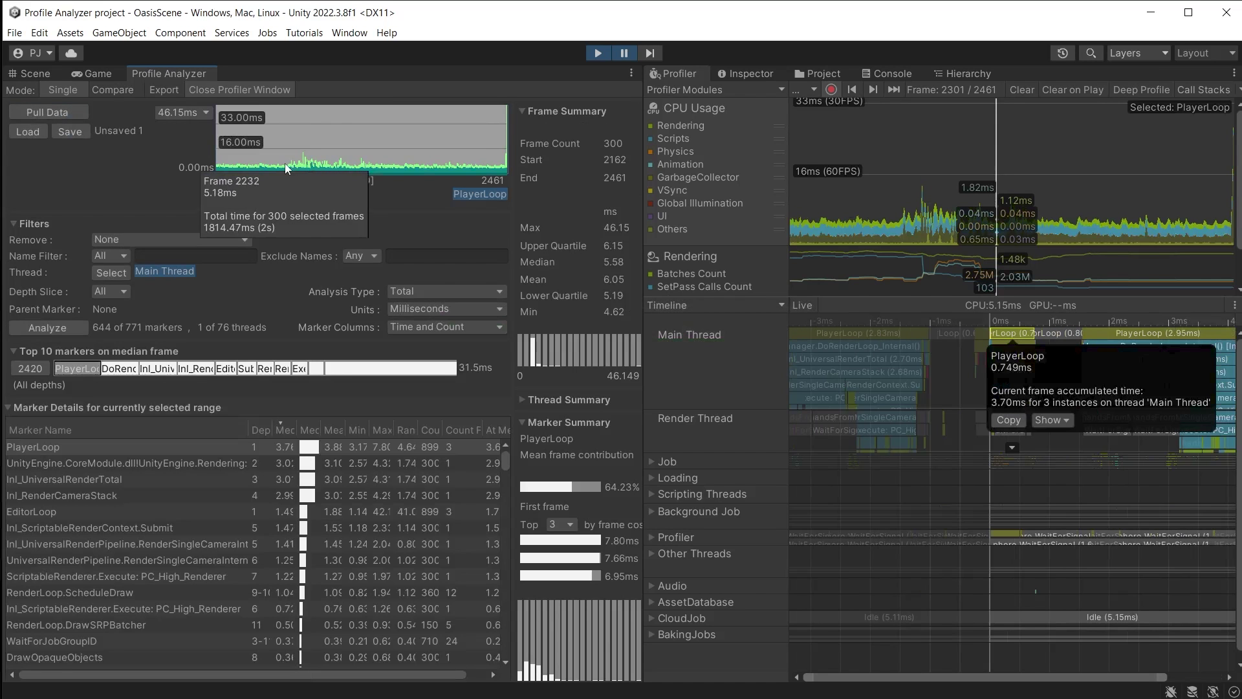
left_click(205, 113)
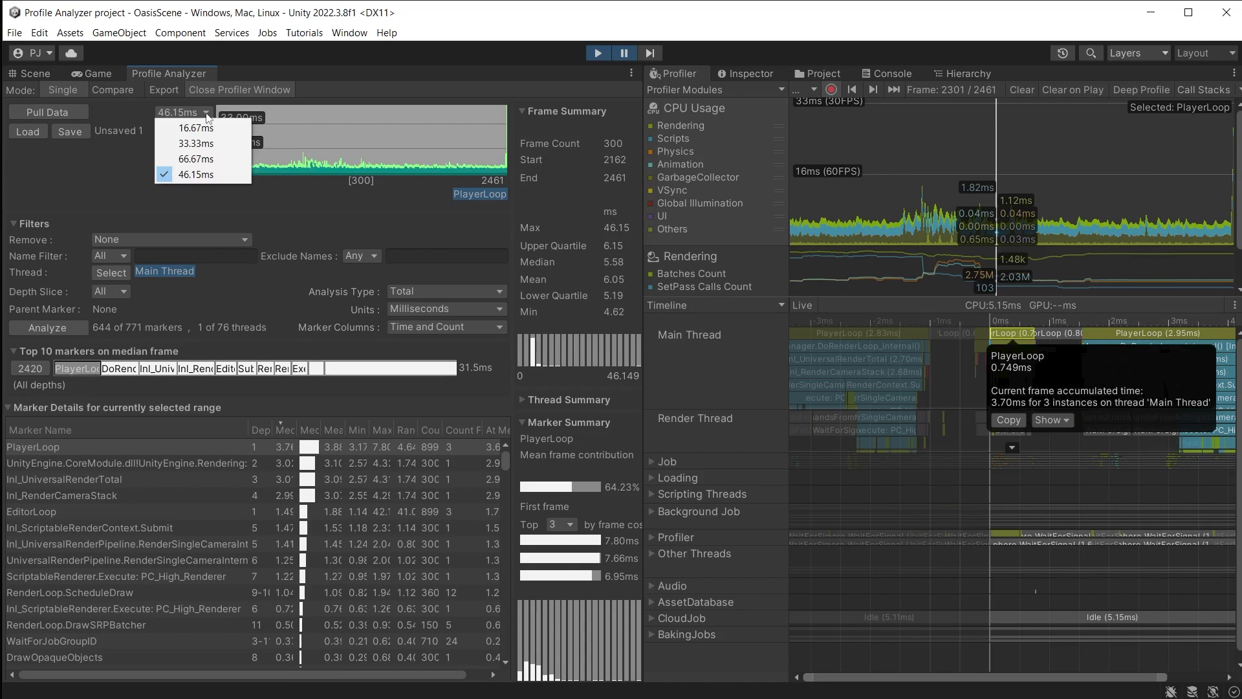
left_click(206, 128)
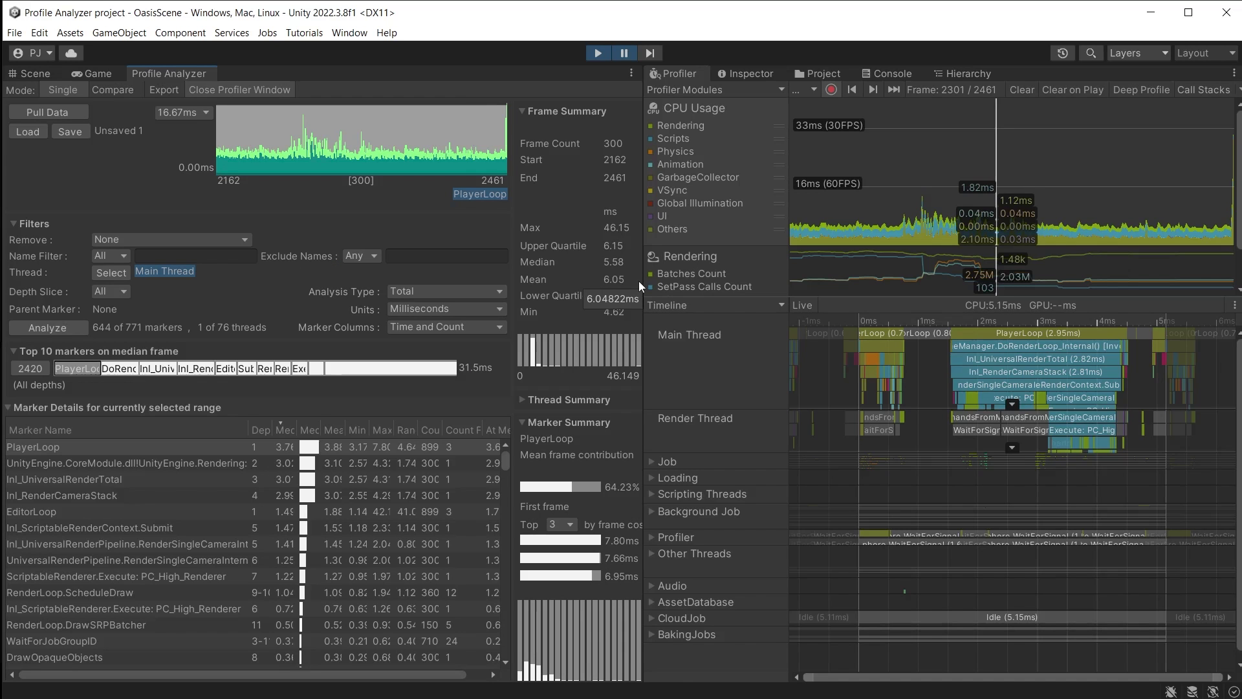
Widen the analyzer, jump the Profiler to median frame 2420 and clear the timeline's selected marker.
left_click_drag(641, 280, 700, 292)
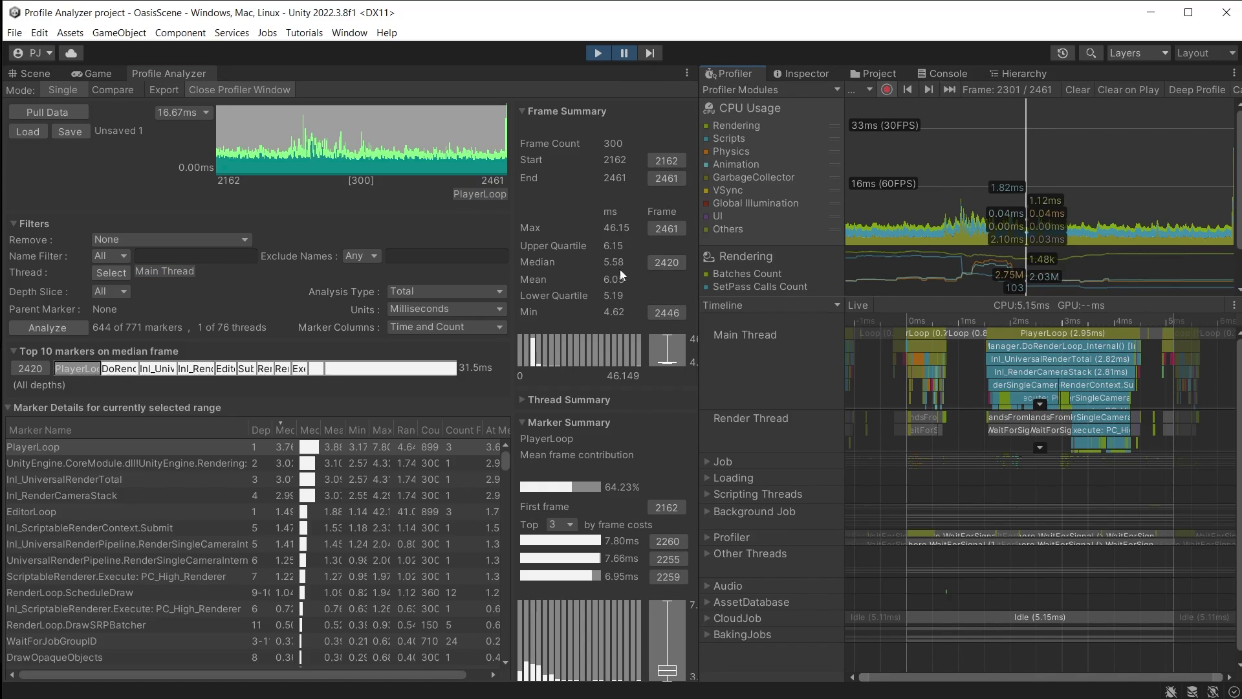
left_click(671, 262)
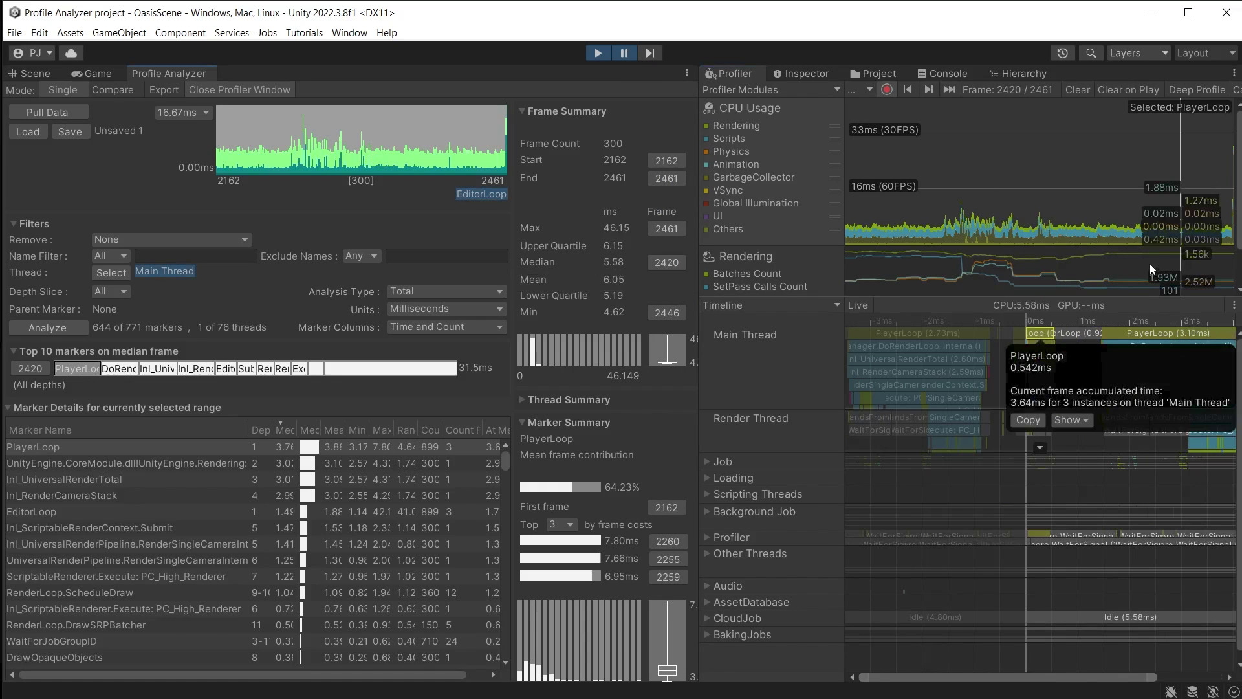
left_click(1081, 429)
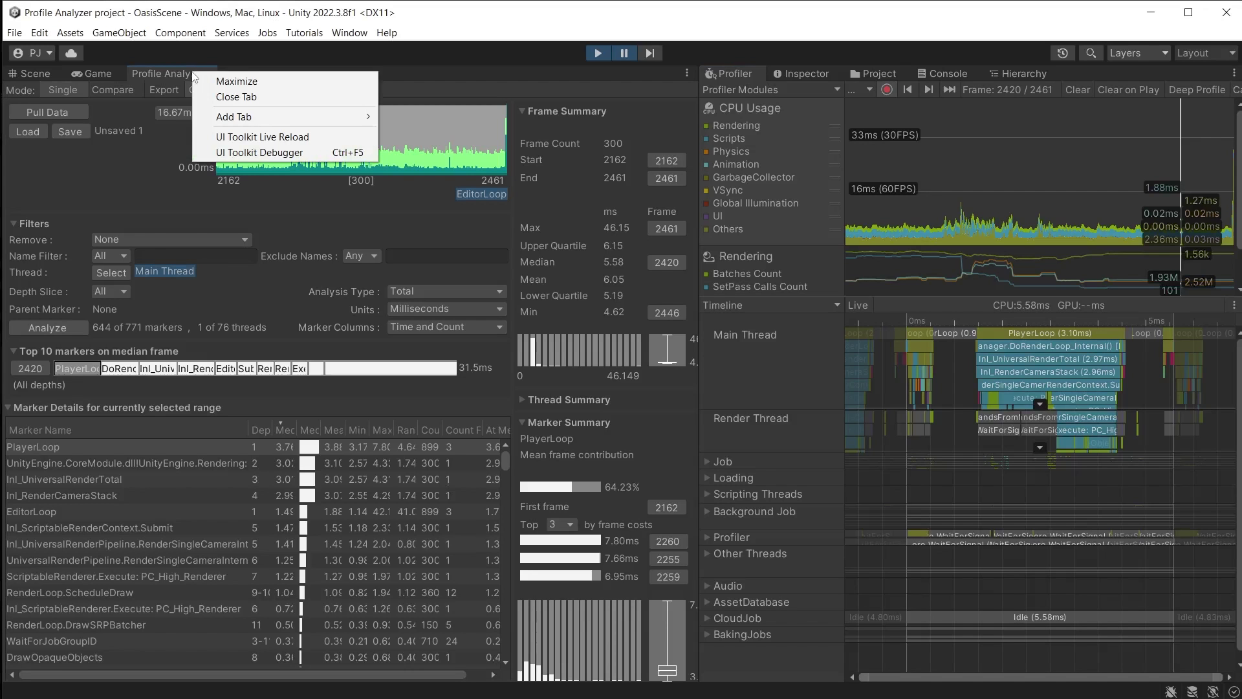
Maximize Profile Analyzer, select frames from 2228 and zoom the graph to that selection.
left_click(228, 82)
left_click_drag(390, 146, 665, 167)
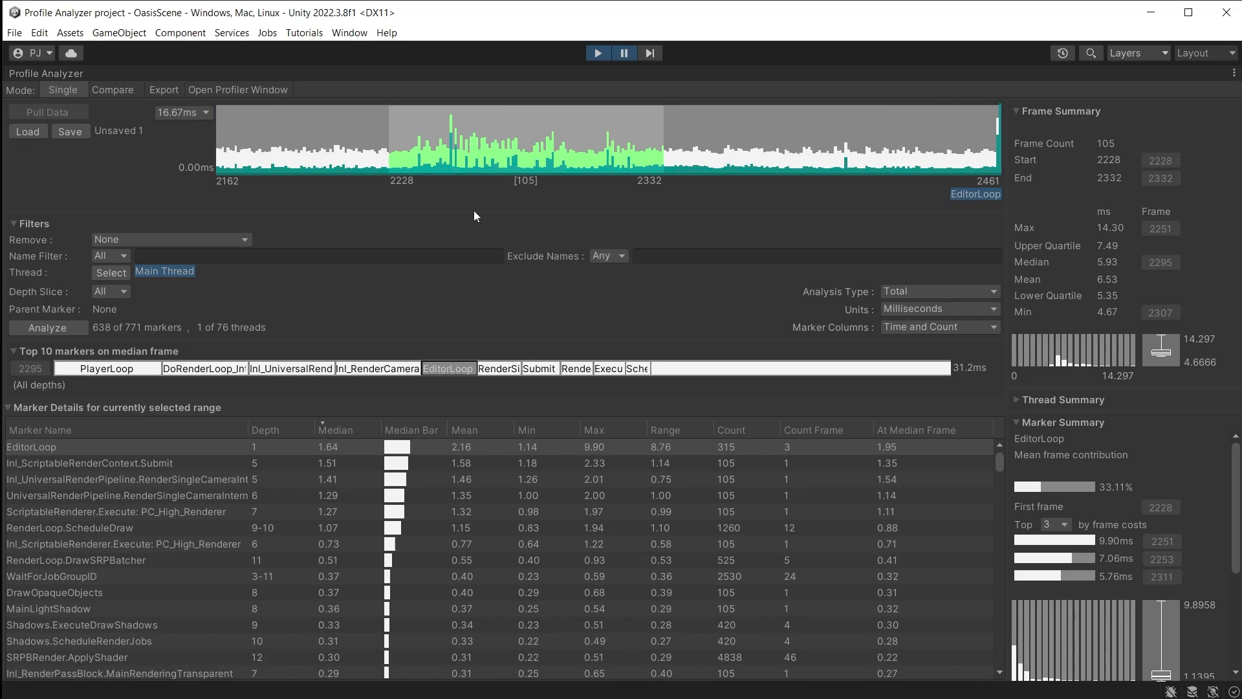
right_click(494, 153)
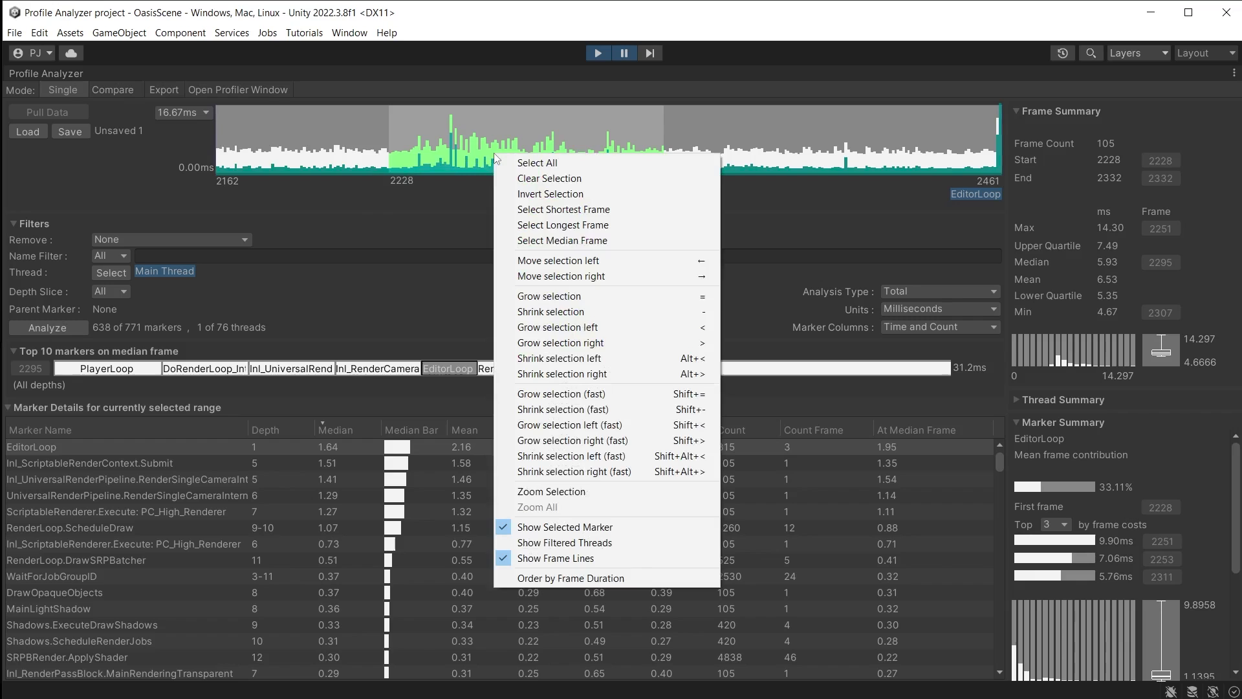
left_click(584, 493)
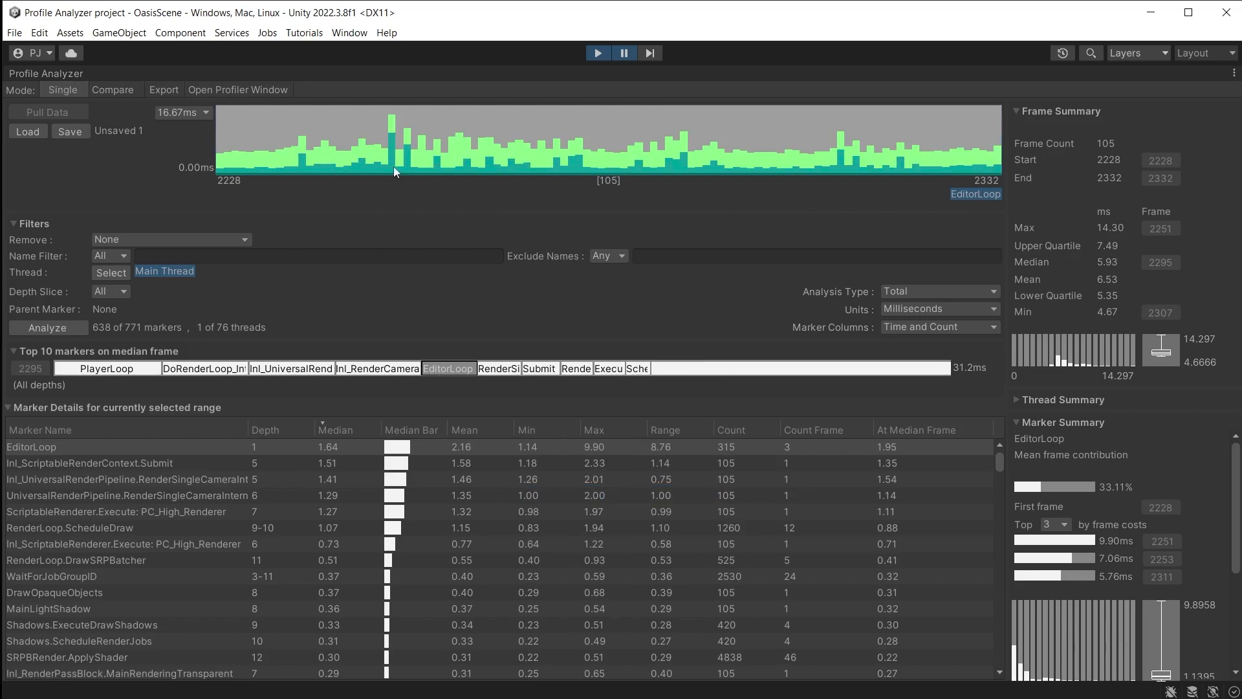
scroll(46, 448, "up", 2)
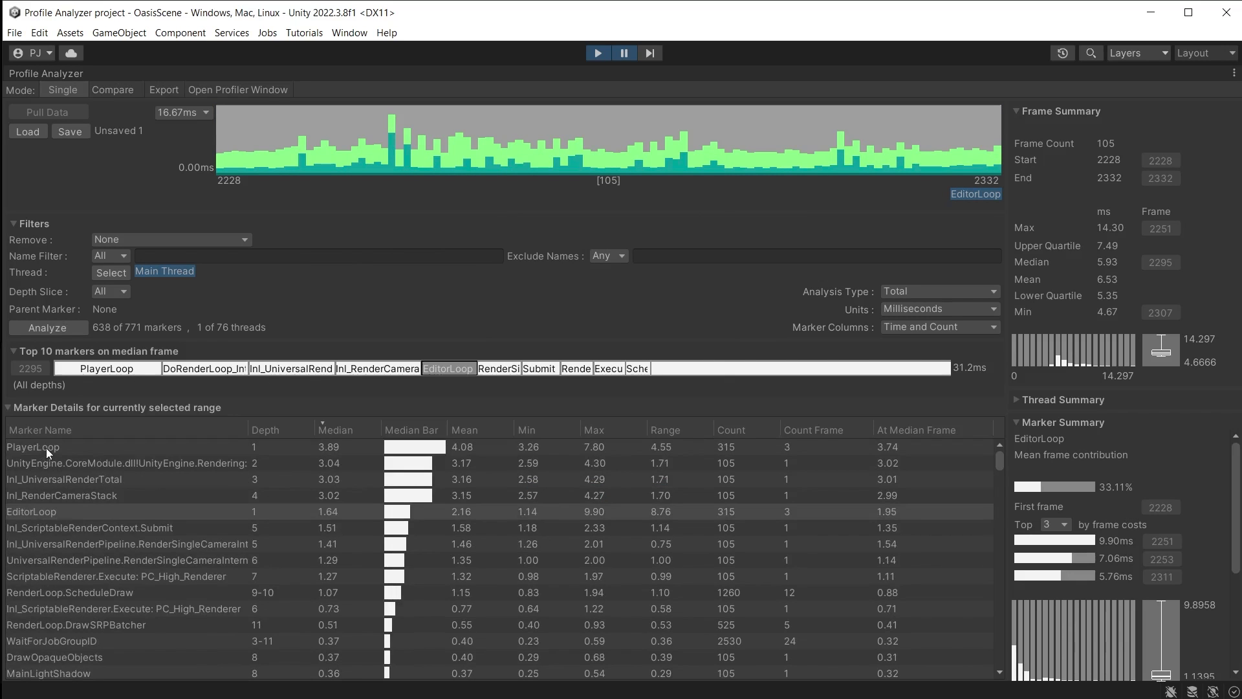
Select the PlayerLoop marker to view its marker summary.
left_click(45, 447)
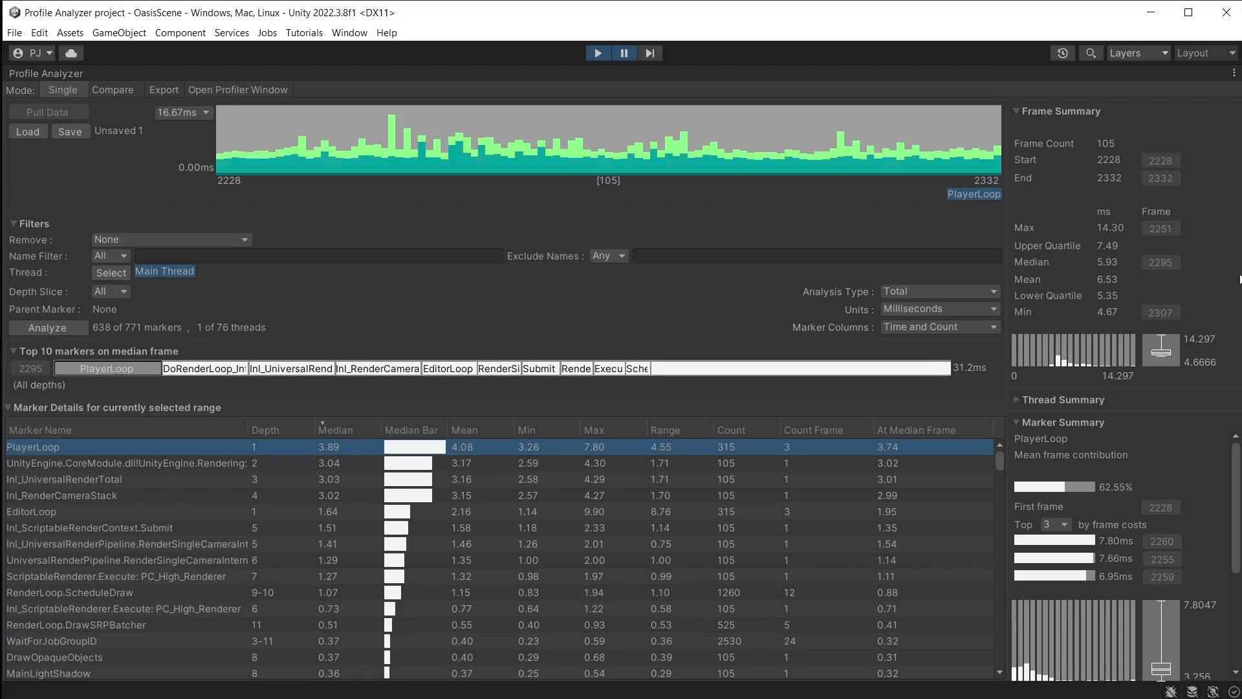
left_click(1175, 280)
Summarise EditorLoop then PlayerLoop from the Top 10 markers bar and choose how many costliest frames to list.
left_click(449, 368)
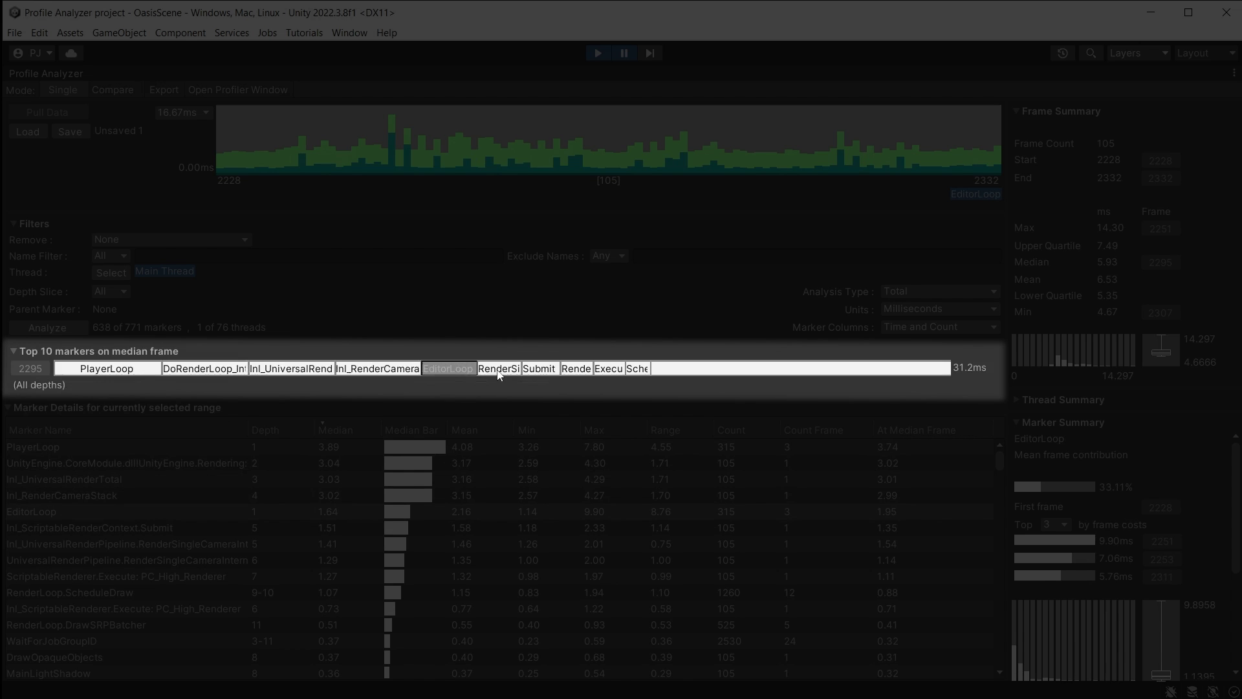
left_click(87, 369)
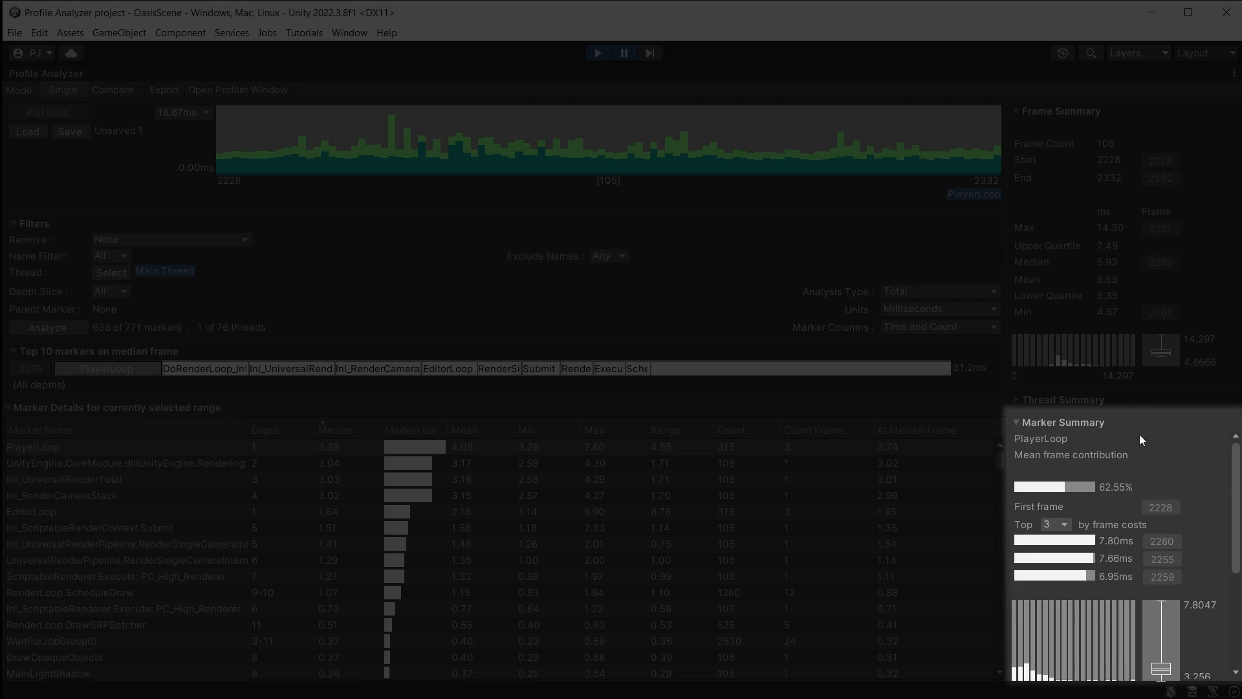
scroll(1140, 434, "down", 2)
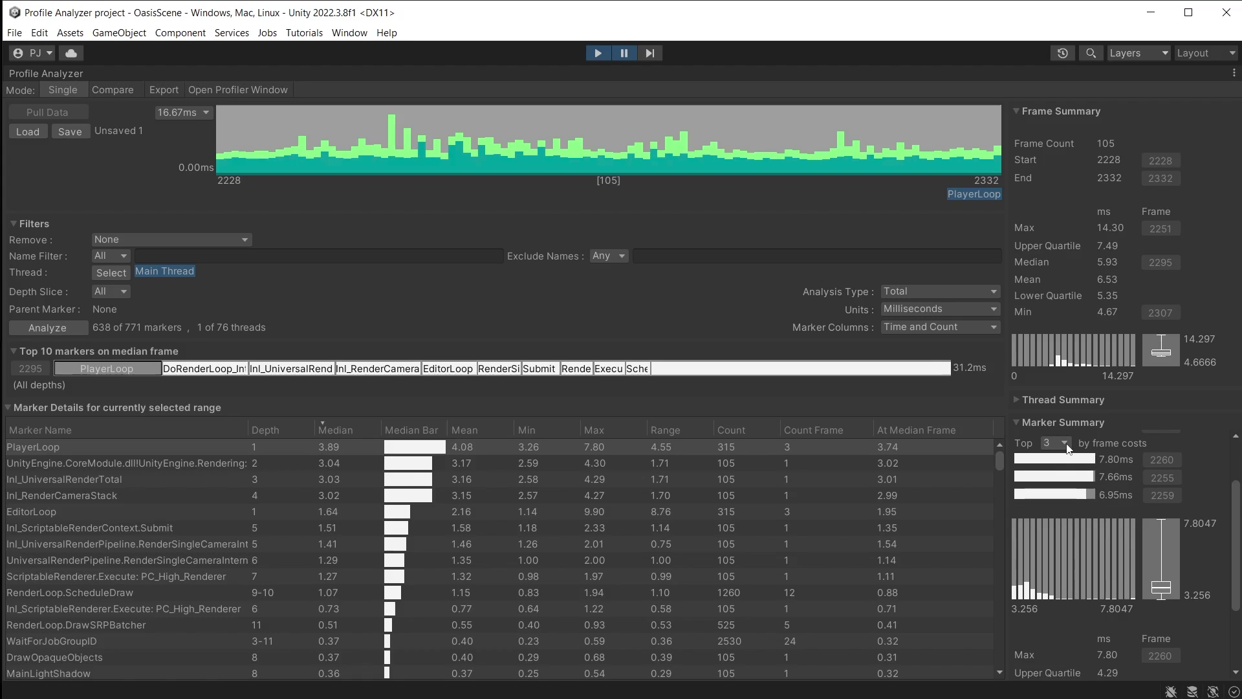
left_click(1066, 443)
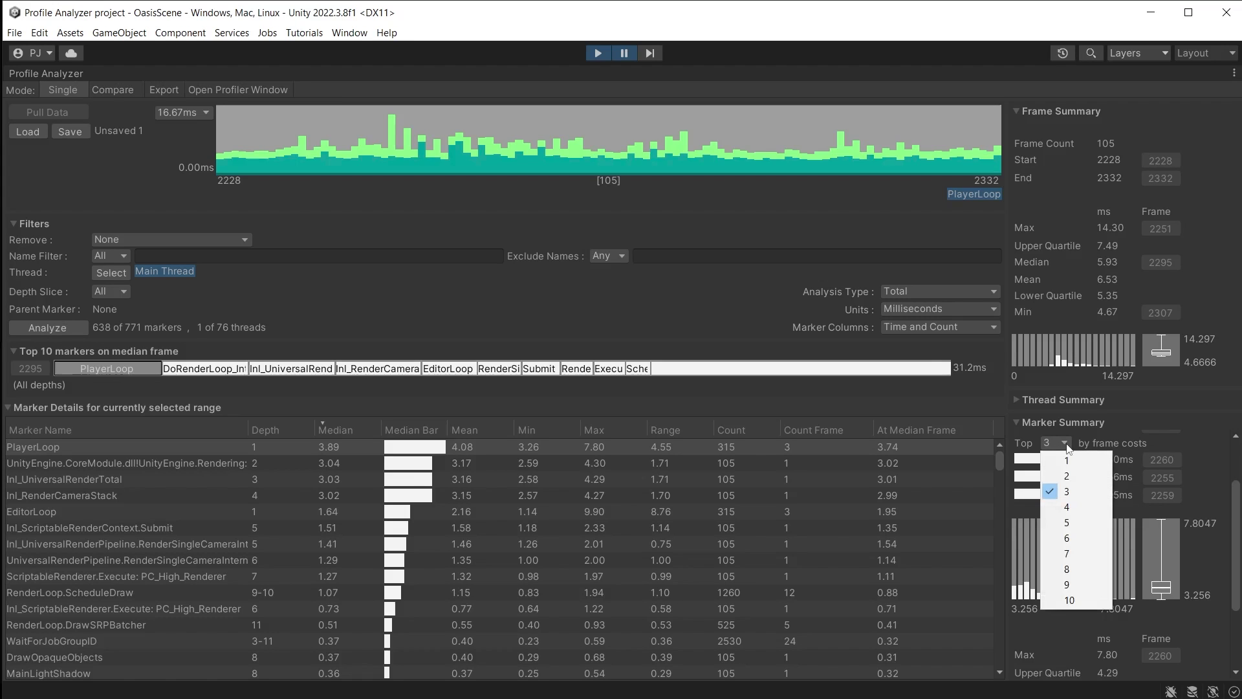
left_click(1077, 600)
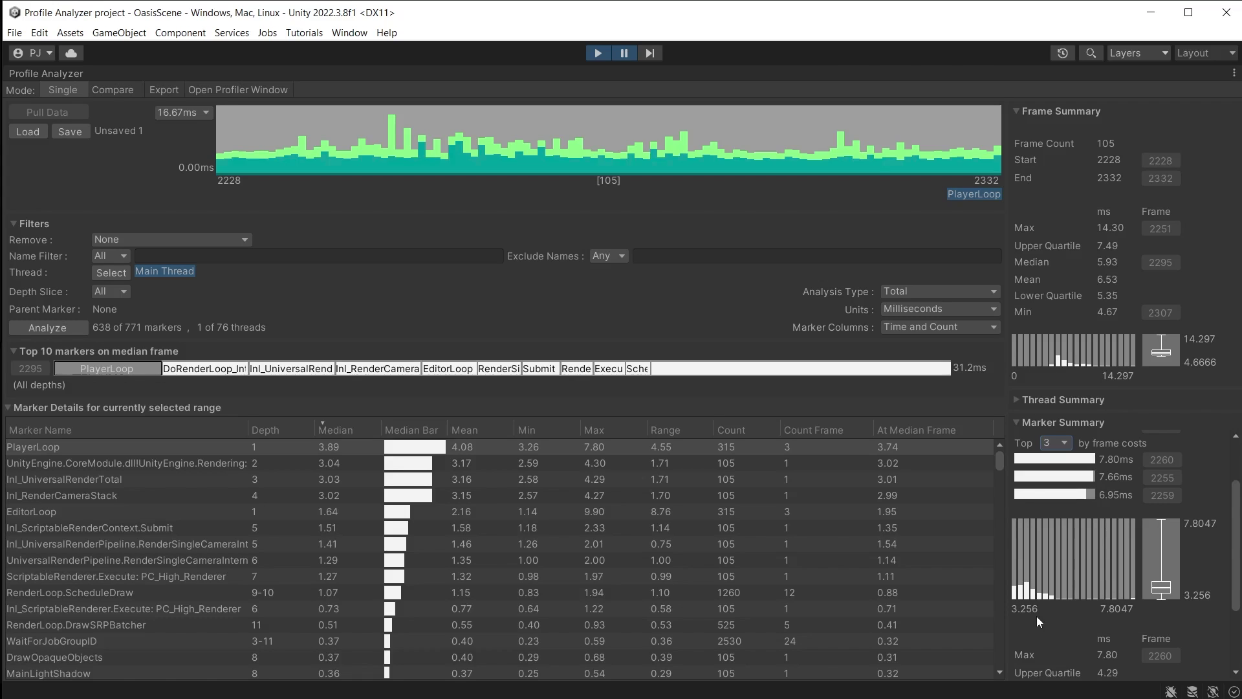
scroll(1222, 631, "down", 3)
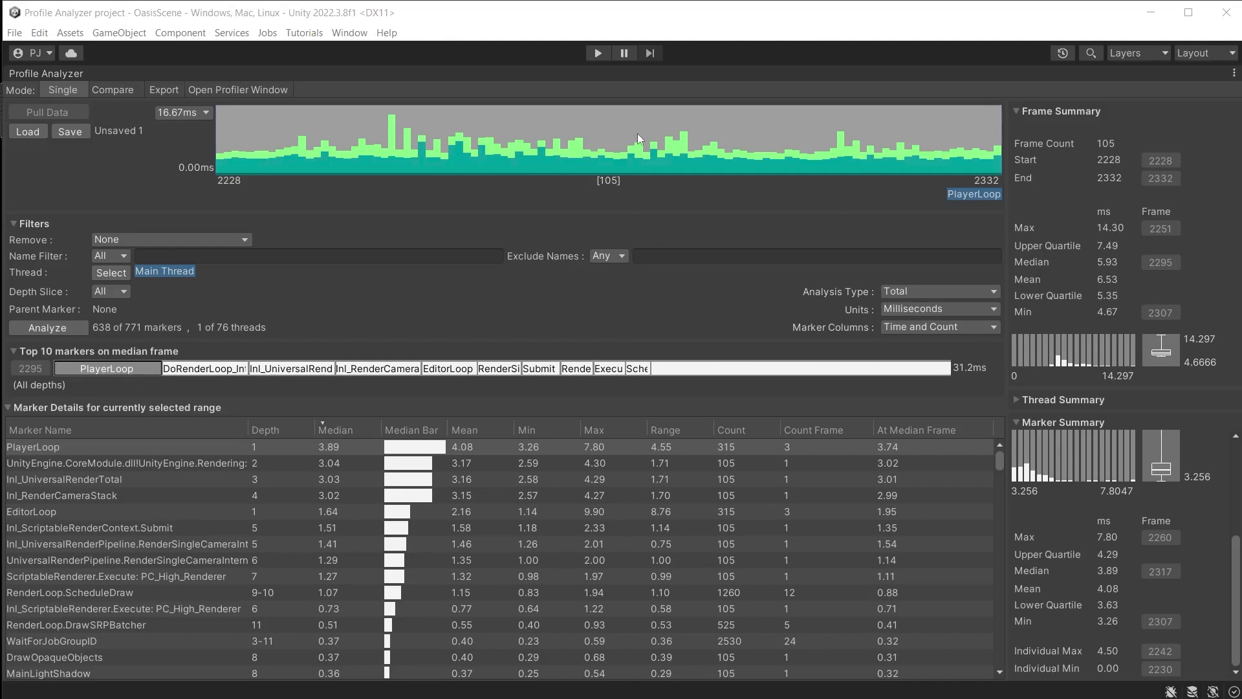
Zoom the graph to all frames, clear the selection and select the shortest captured frame.
right_click(637, 132)
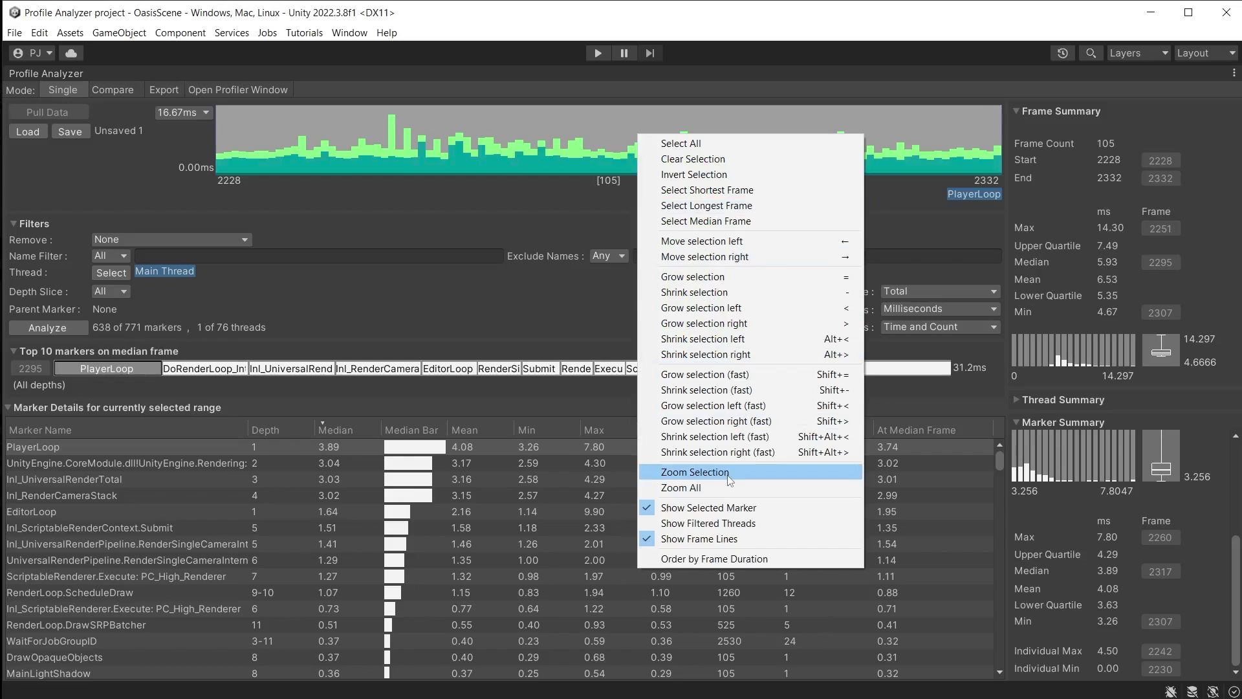
left_click(713, 486)
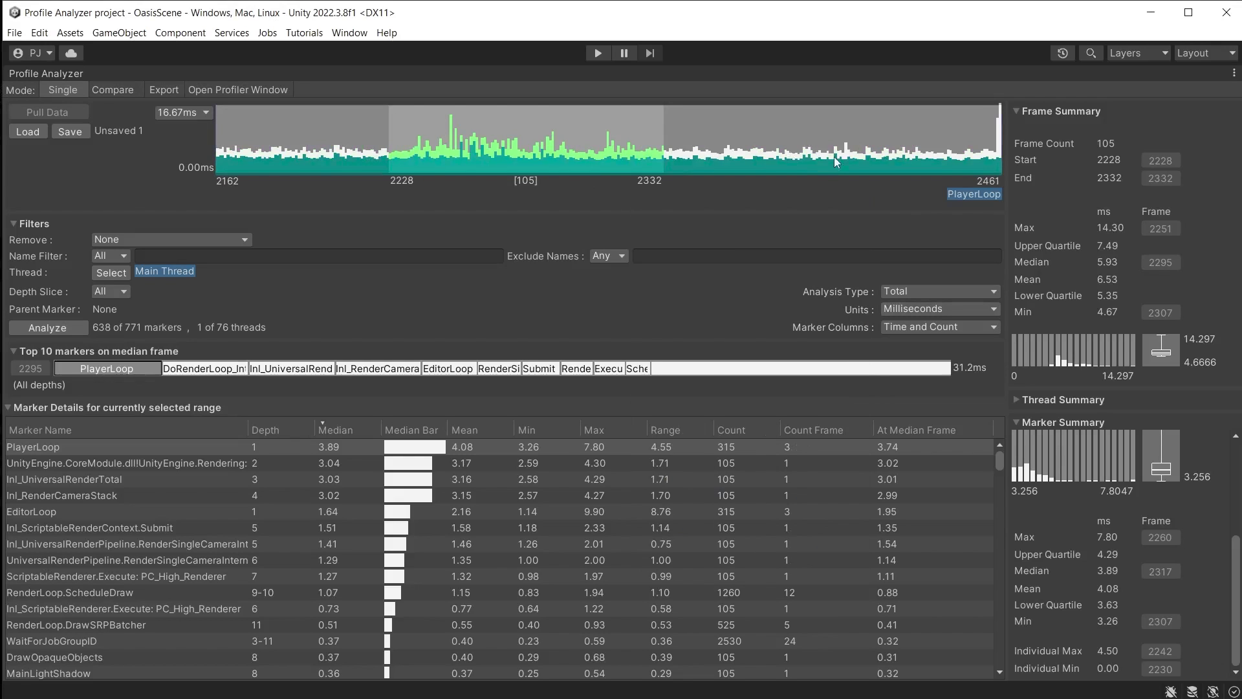
right_click(786, 165)
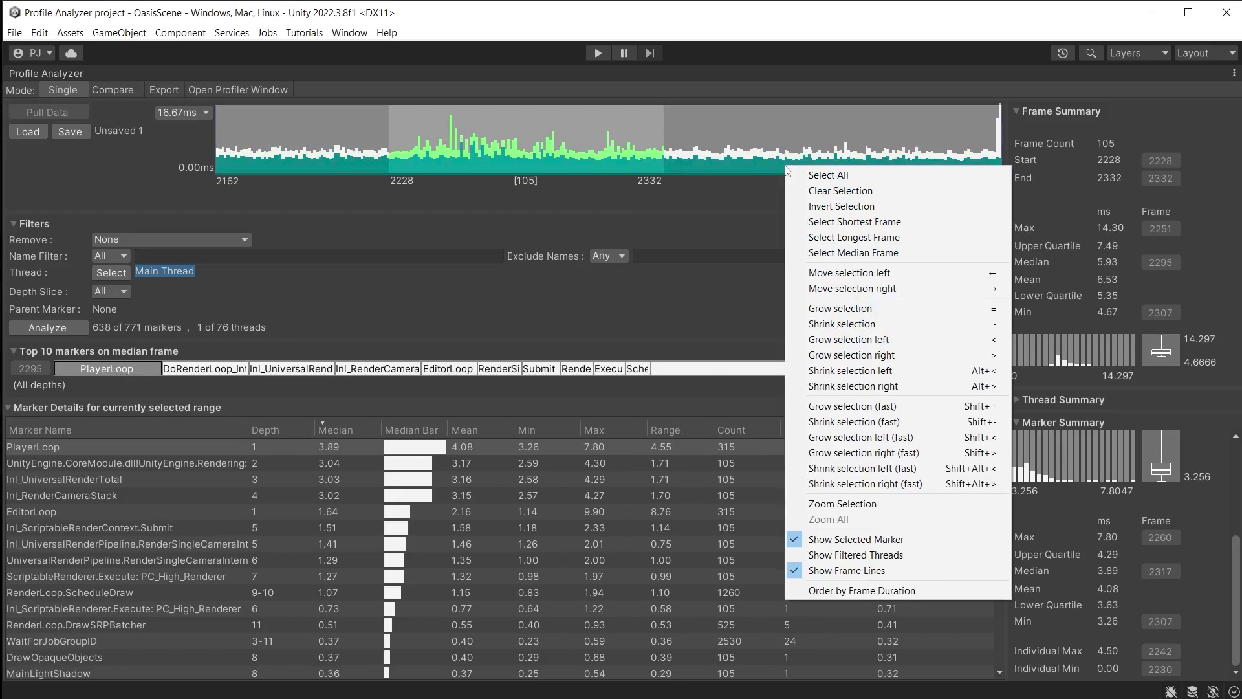
left_click(844, 189)
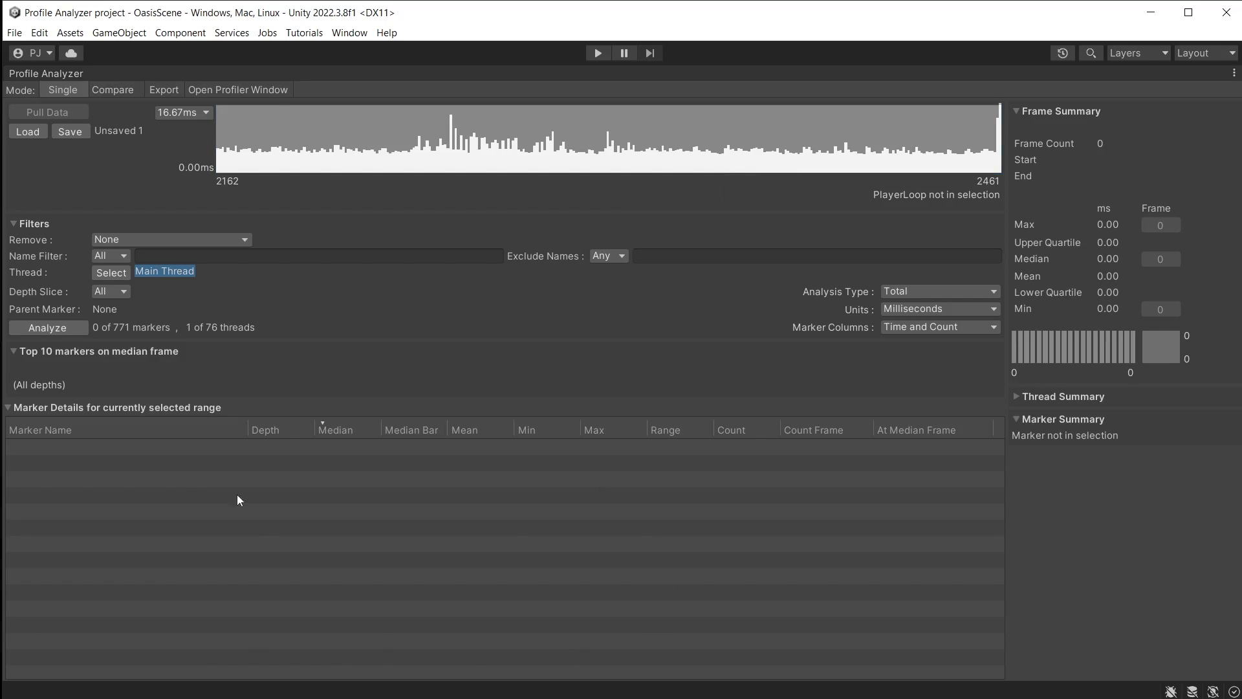
right_click(592, 149)
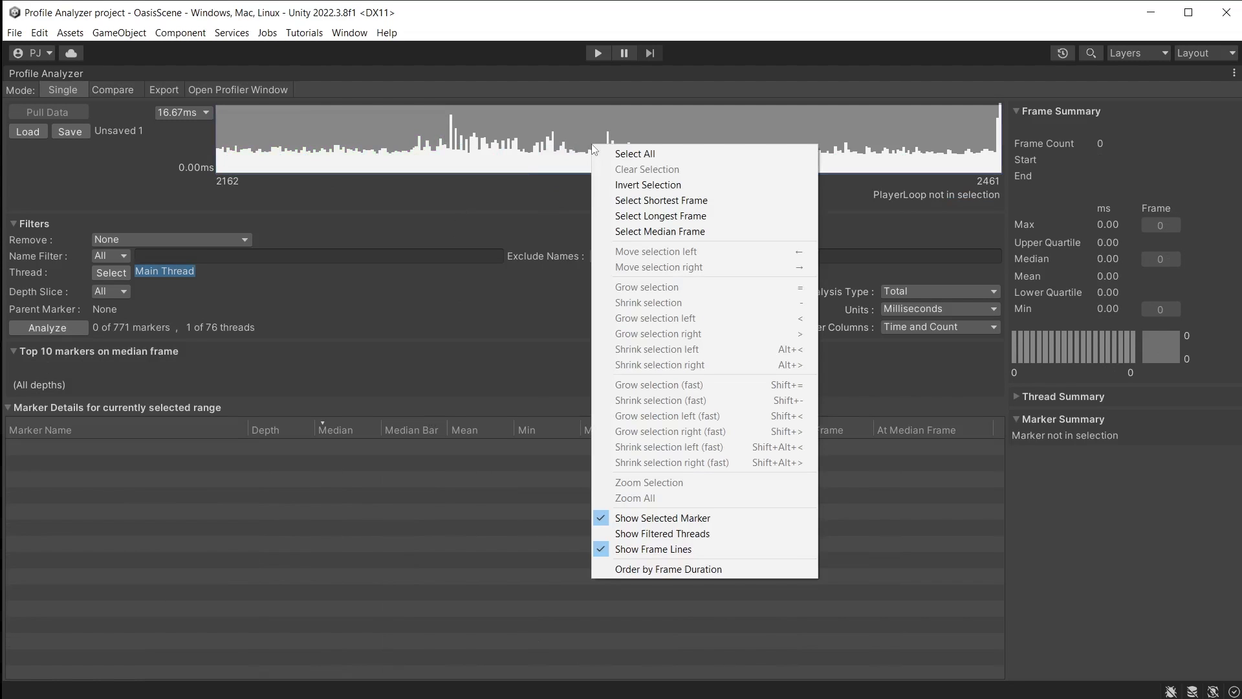
left_click(746, 202)
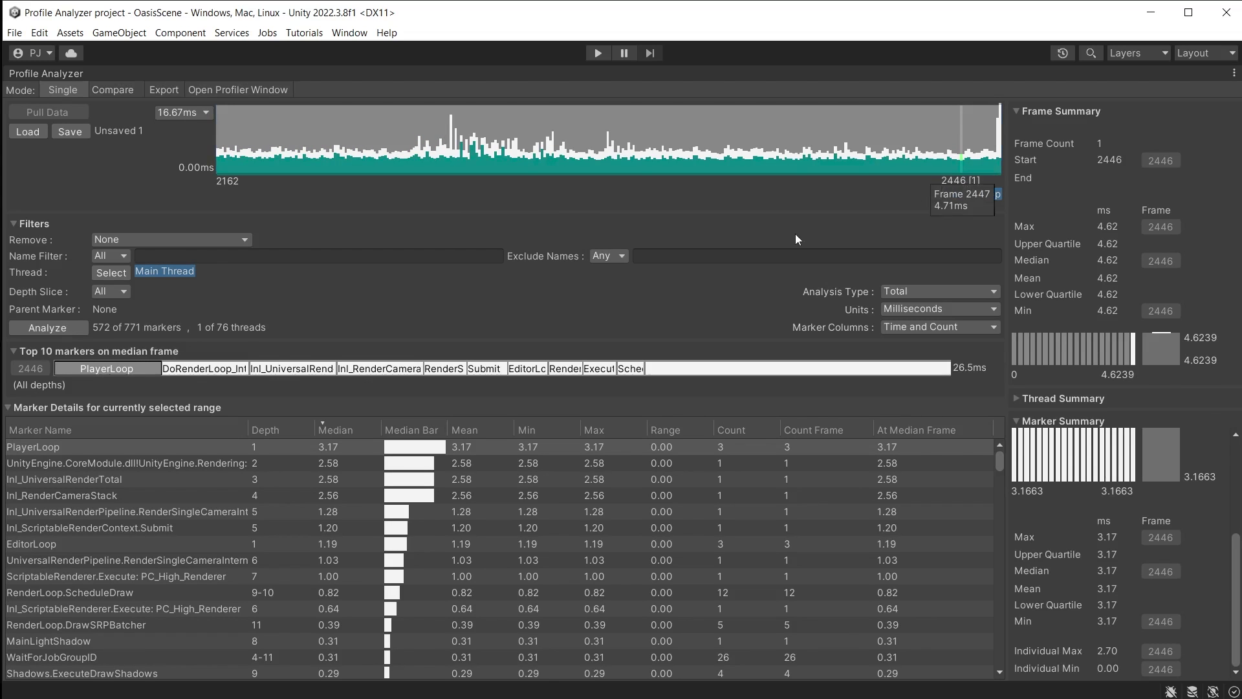
Grow the selection around the shortest frame to 23 frames (2435–2457).
right_click(636, 159)
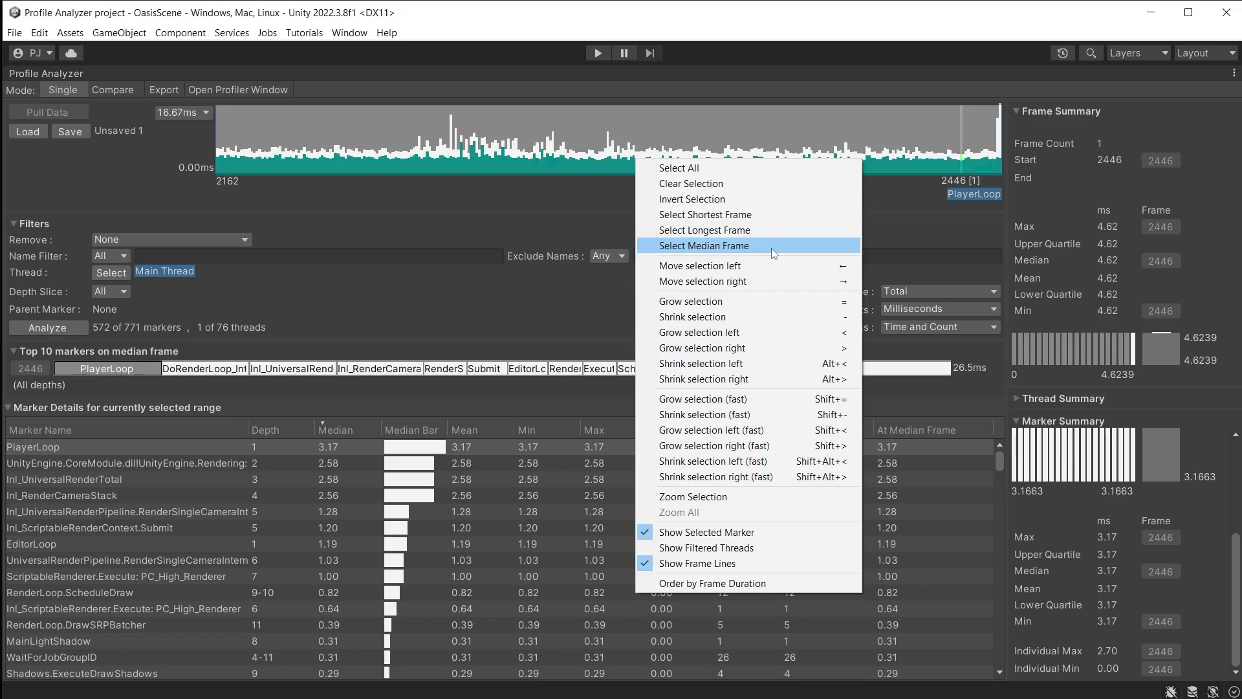
left_click(760, 300)
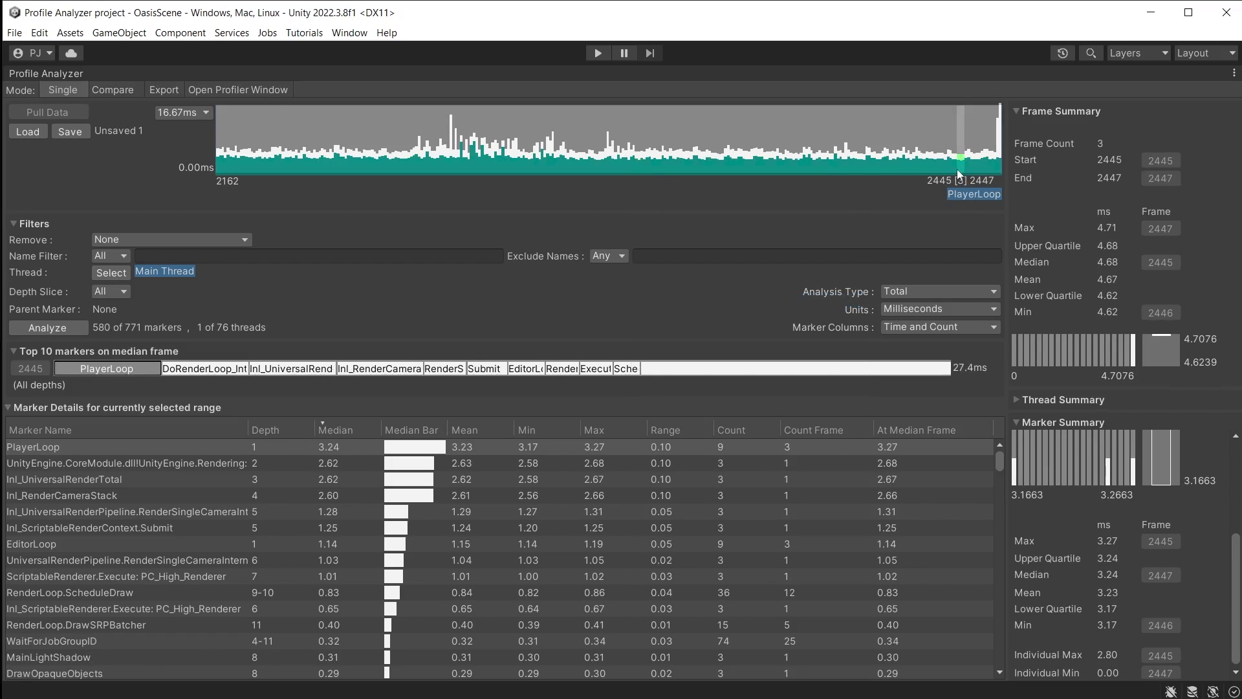
right_click(867, 164)
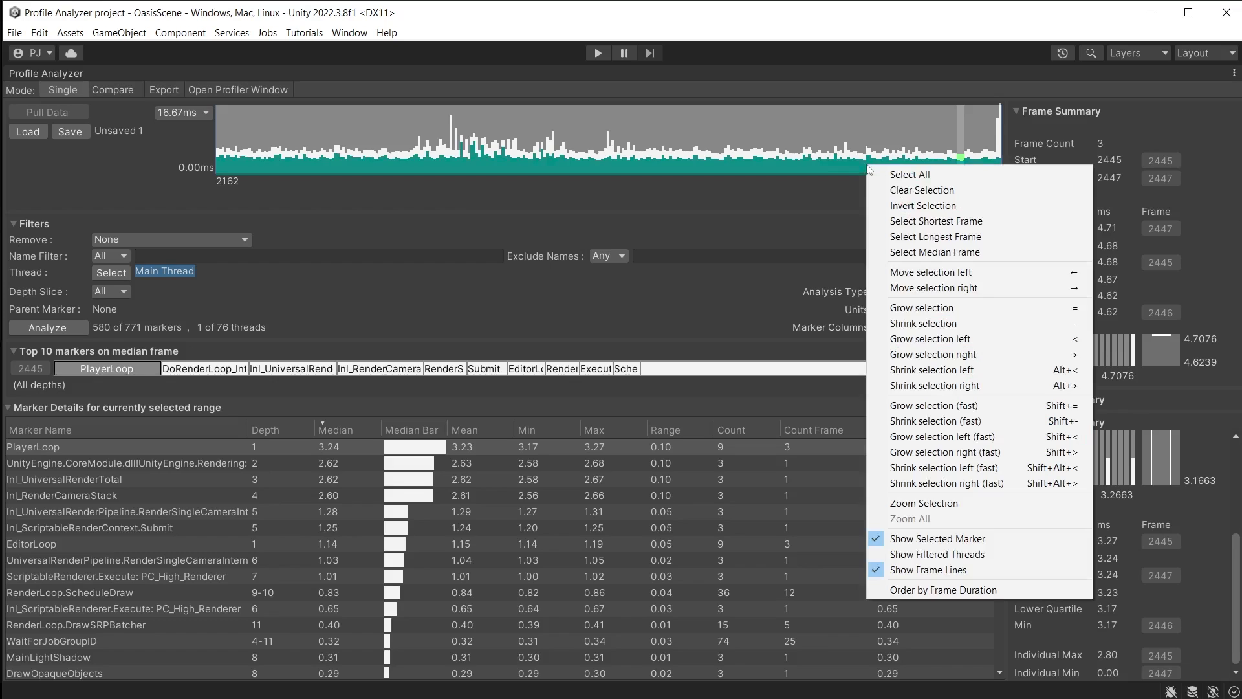
left_click(1052, 411)
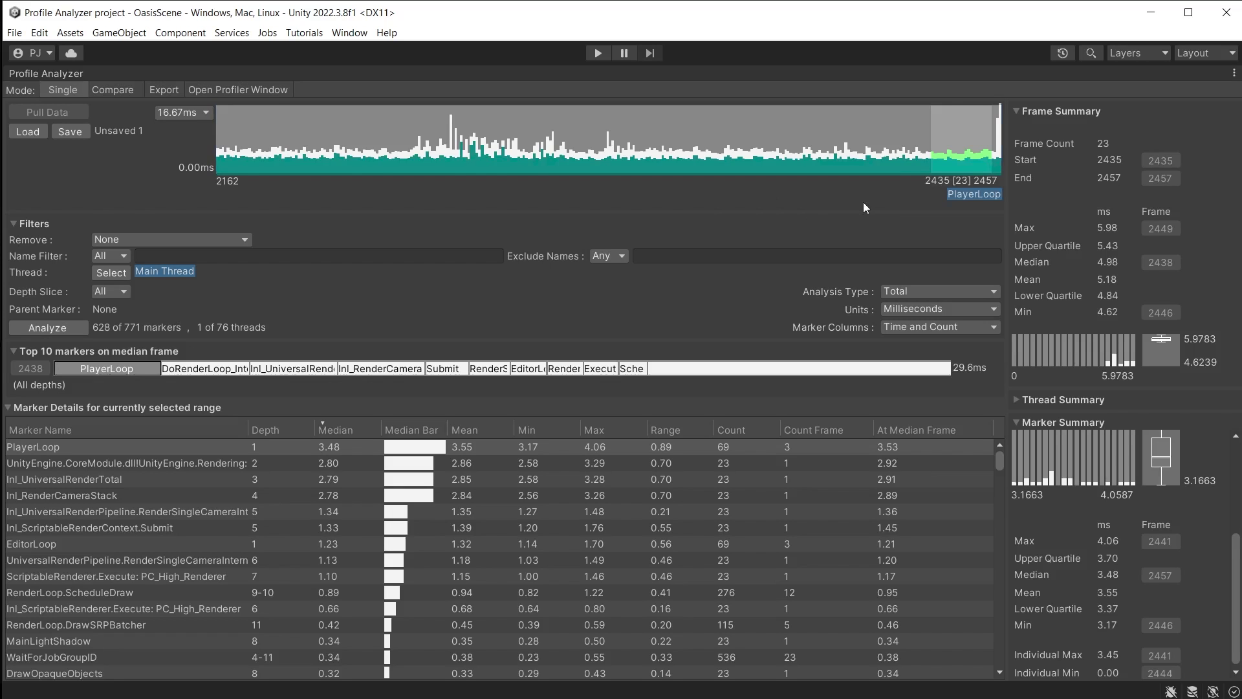
mouse_move(219, 159)
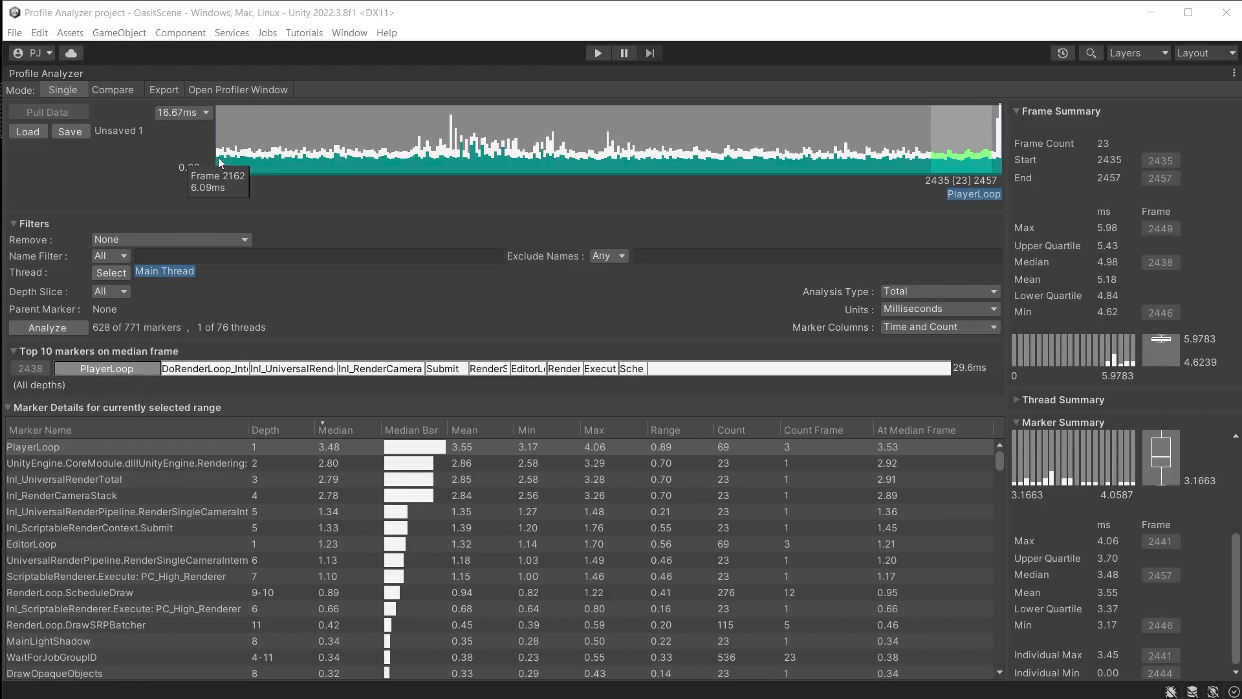
Select all frames, then drag-select frames 2165–2456 to drop the capture's first and last frames.
right_click(238, 160)
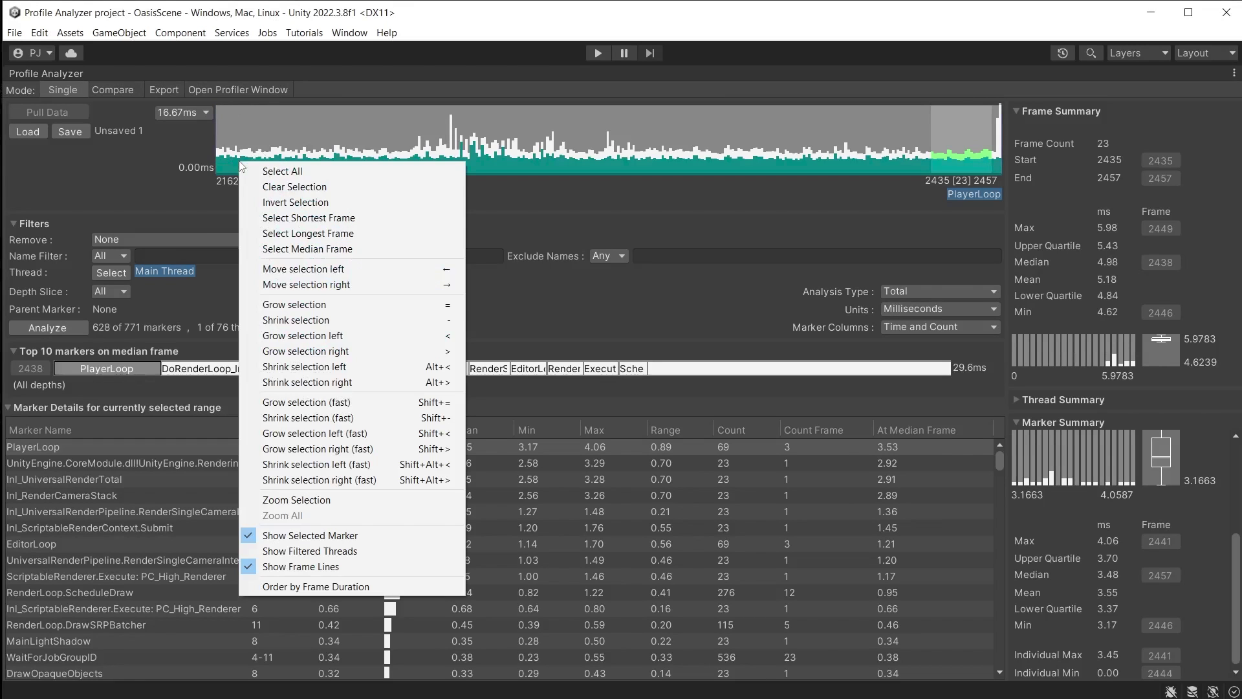
left_click(282, 171)
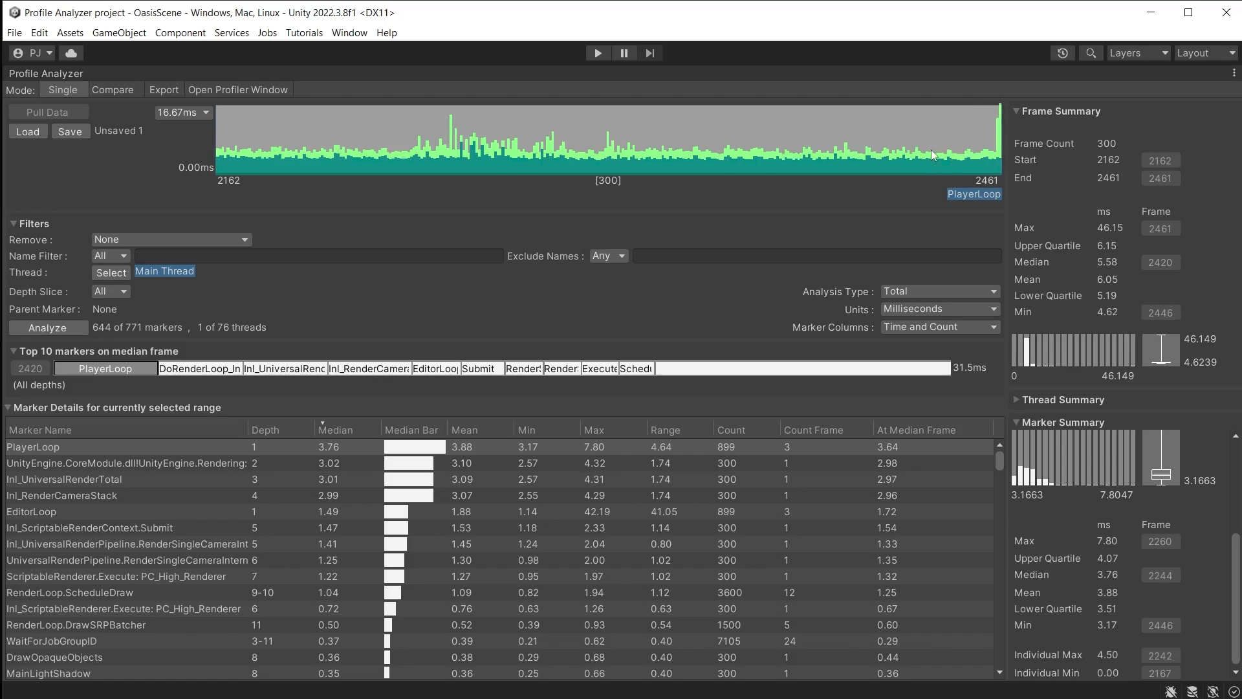
left_click_drag(224, 163, 987, 166)
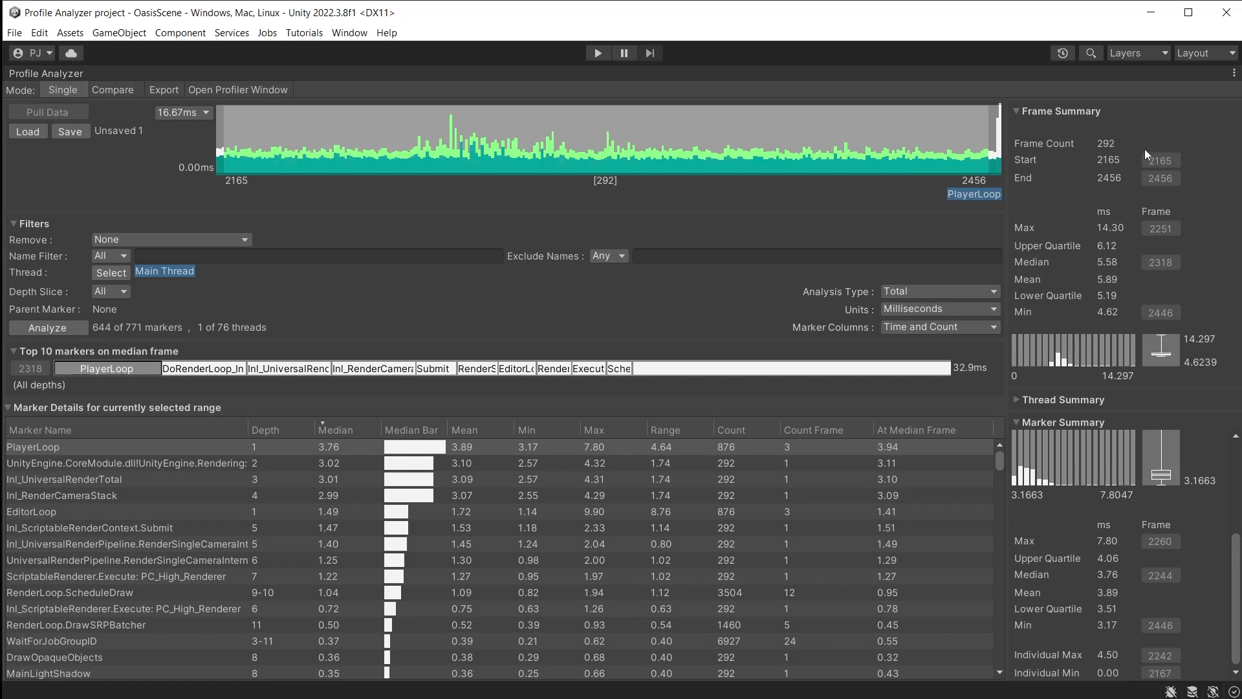
Review the Profiler settings under Edit > Preferences > Analysis.
left_click(30, 34)
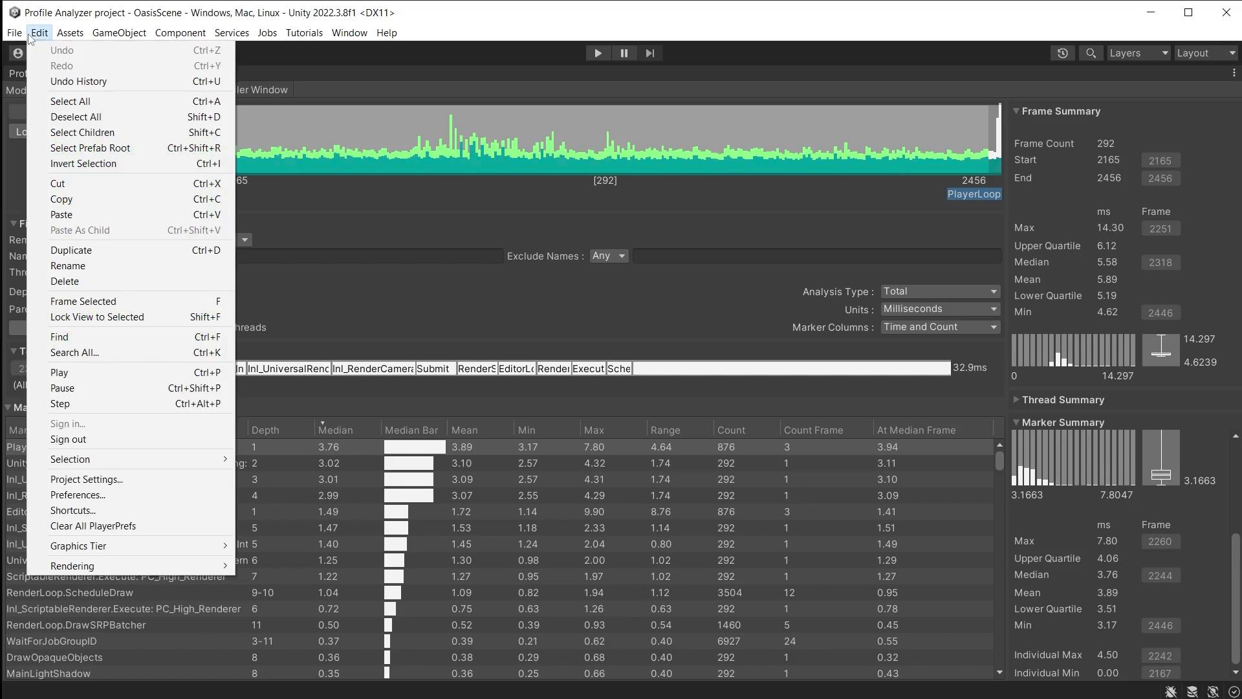
left_click(120, 493)
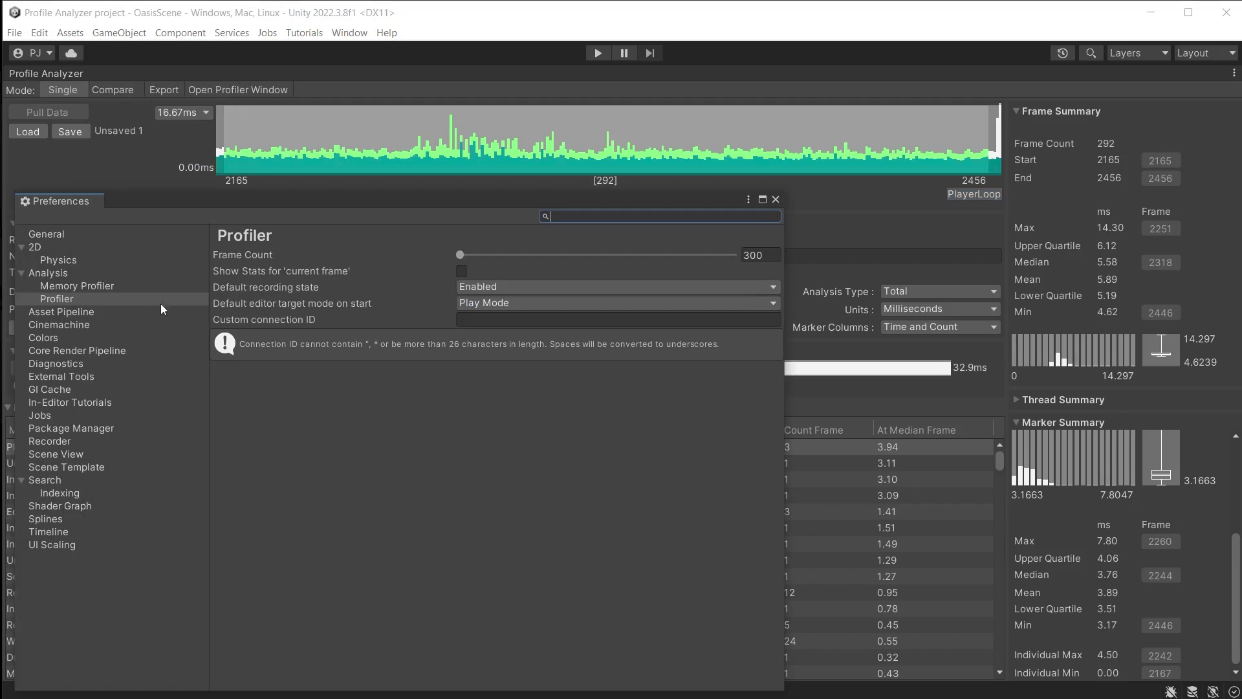
left_click(54, 300)
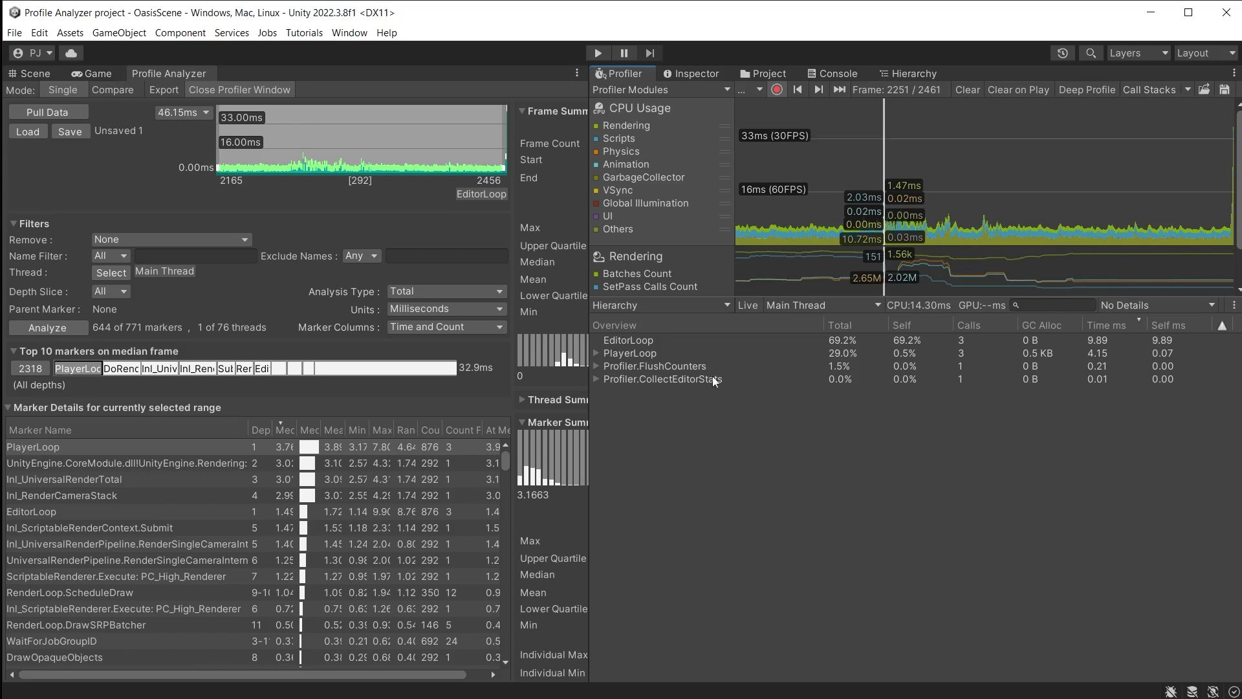
Expand PlayerLoop, DoRenderLoop, Inl_UniversalRenderTotal and Inl_RenderCameraStack in the Profiler hierarchy.
left_click(596, 353)
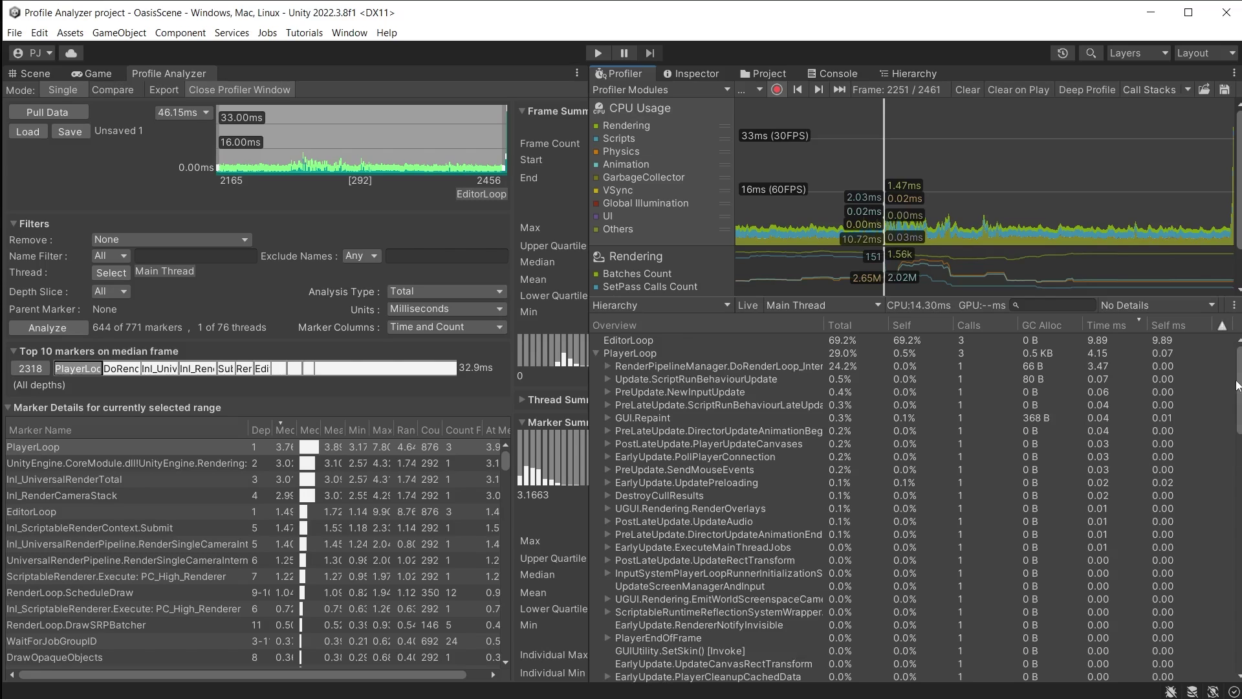
scroll(912, 509, "down", 5)
scroll(913, 510, "down", 5)
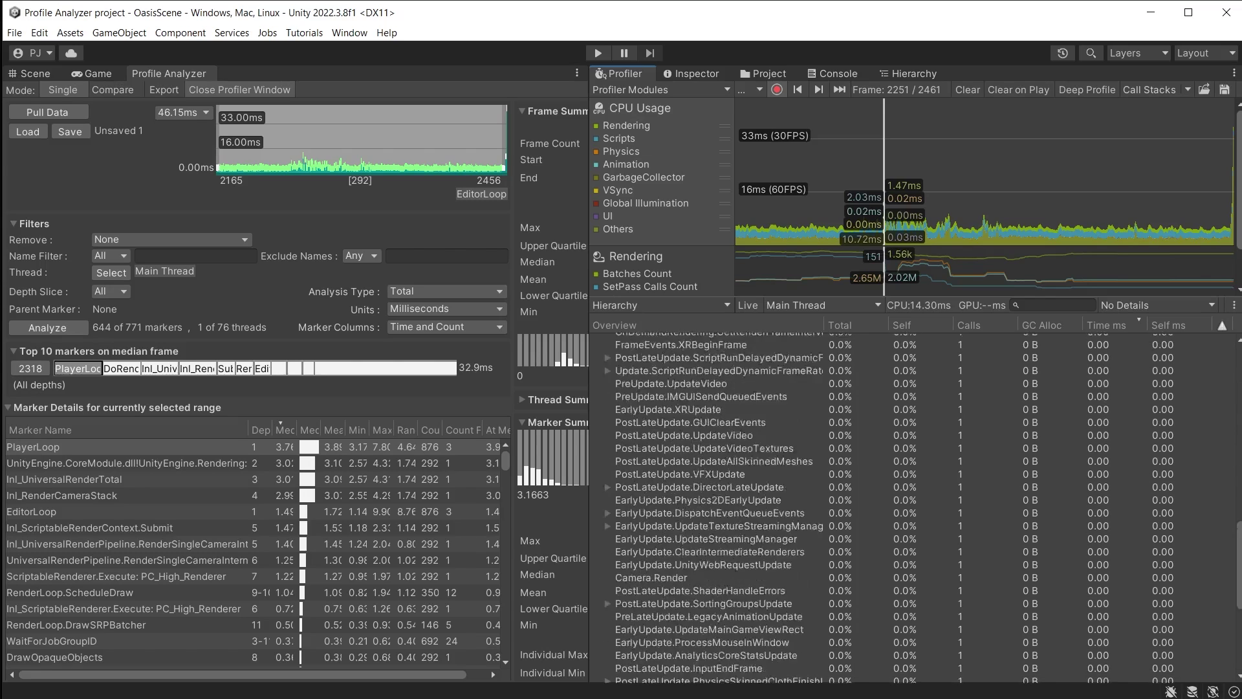
scroll(912, 509, "down", 5)
scroll(913, 510, "down", 5)
scroll(913, 509, "up", 15)
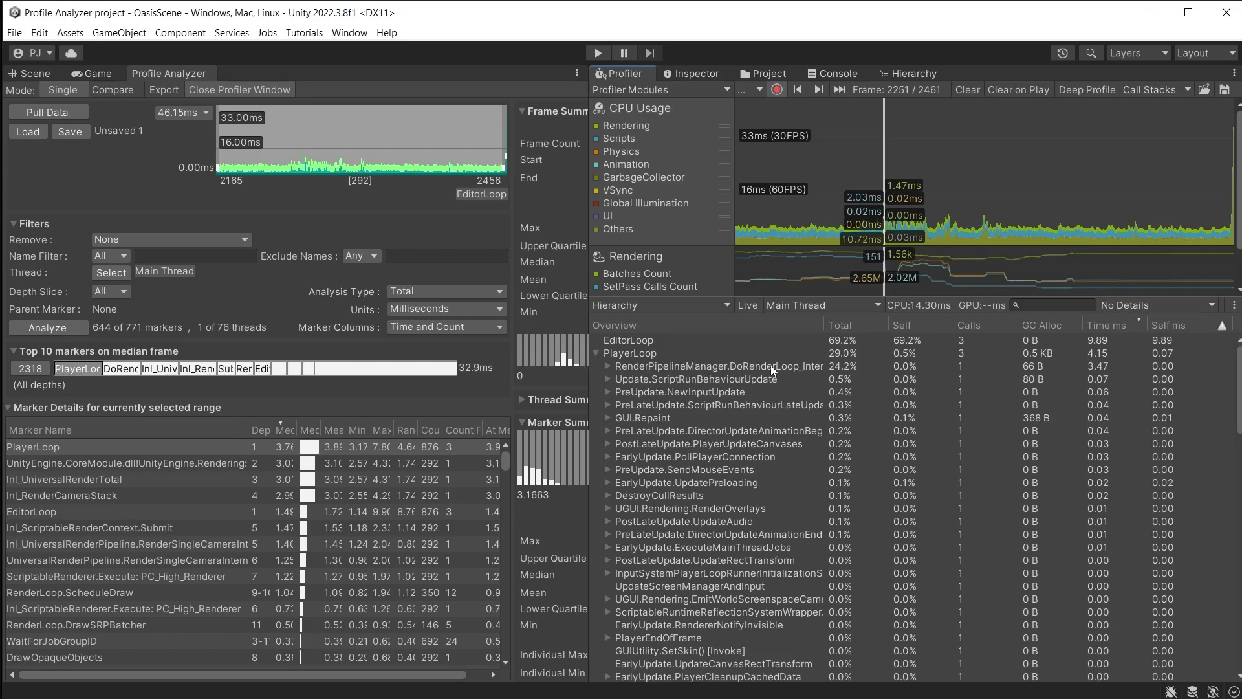
left_click(607, 365)
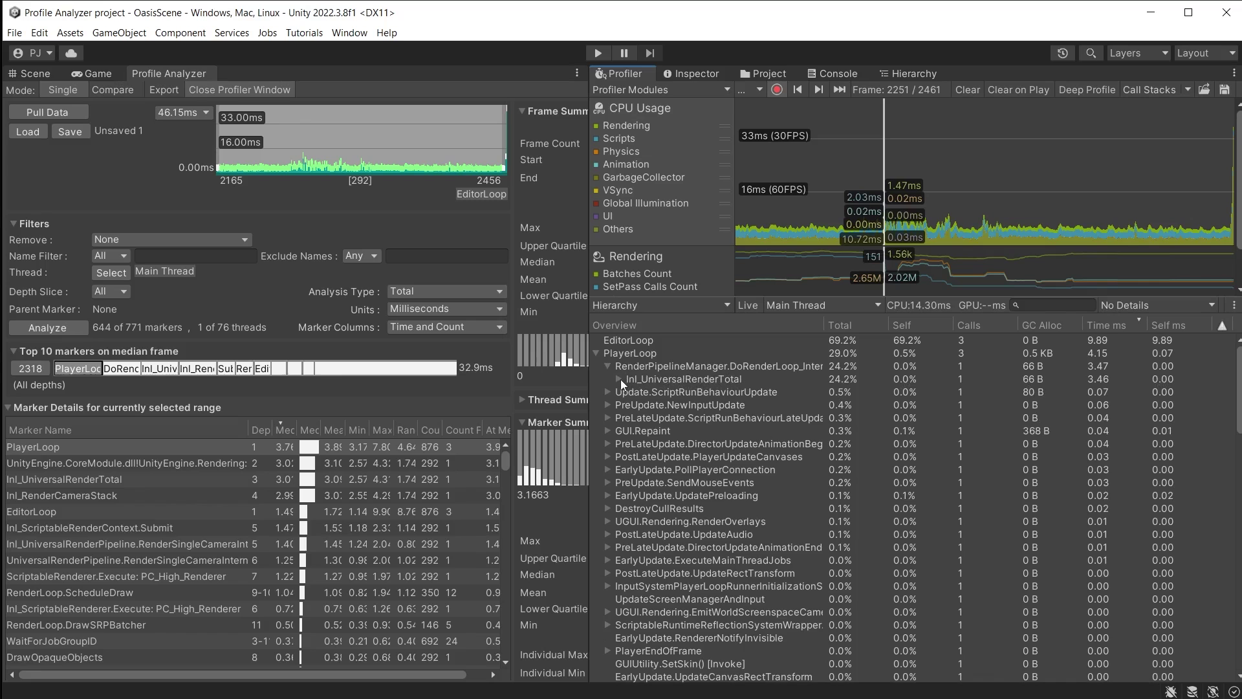
left_click(621, 380)
left_click(632, 390)
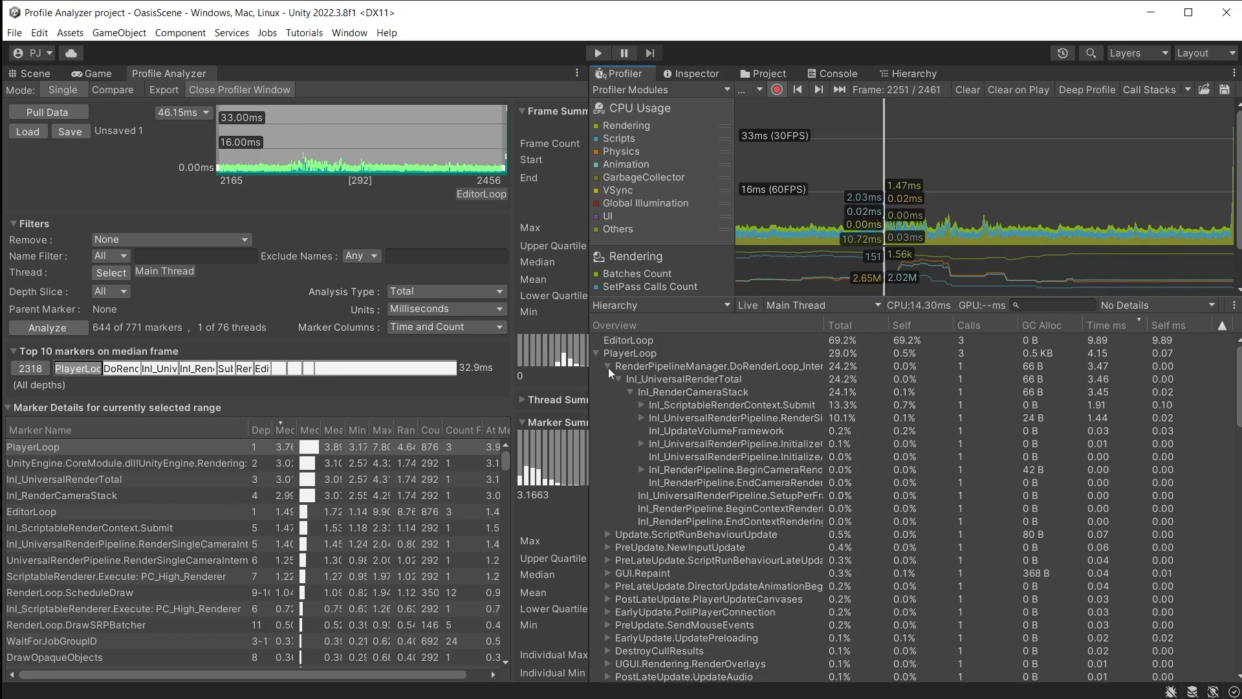
Set Analysis Type to Total and summarise the PlayerLoop marker (3.76 ms median).
left_click(929, 291)
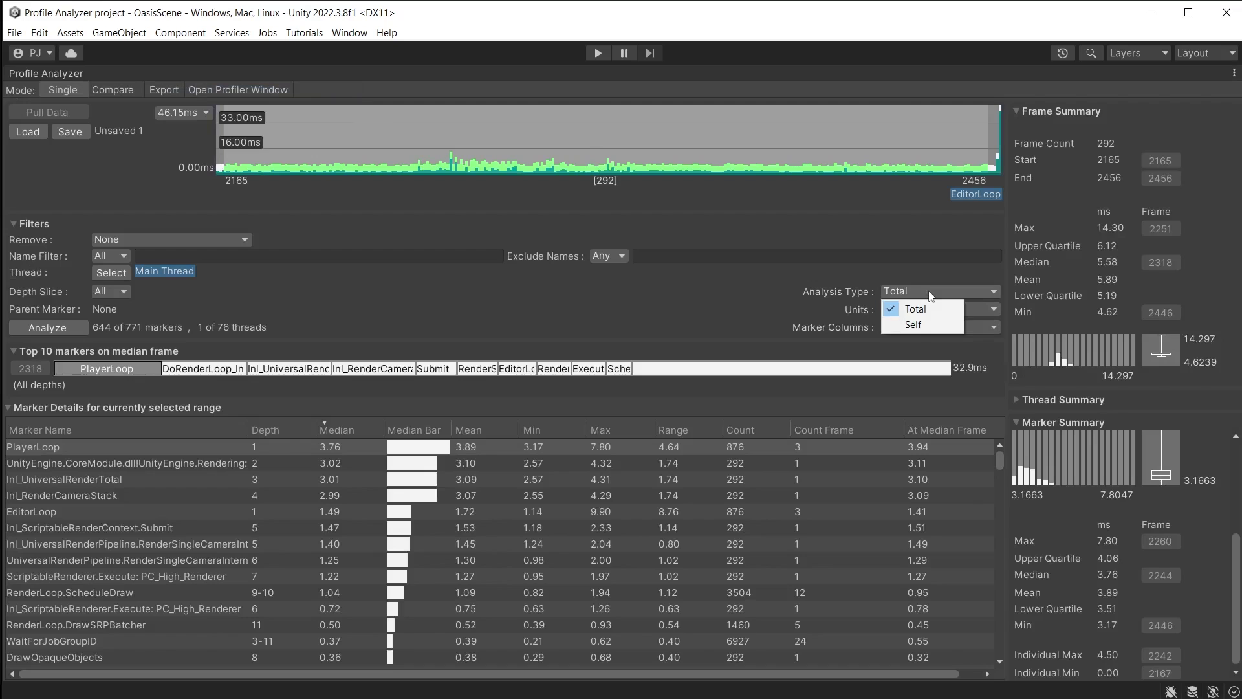
left_click(929, 325)
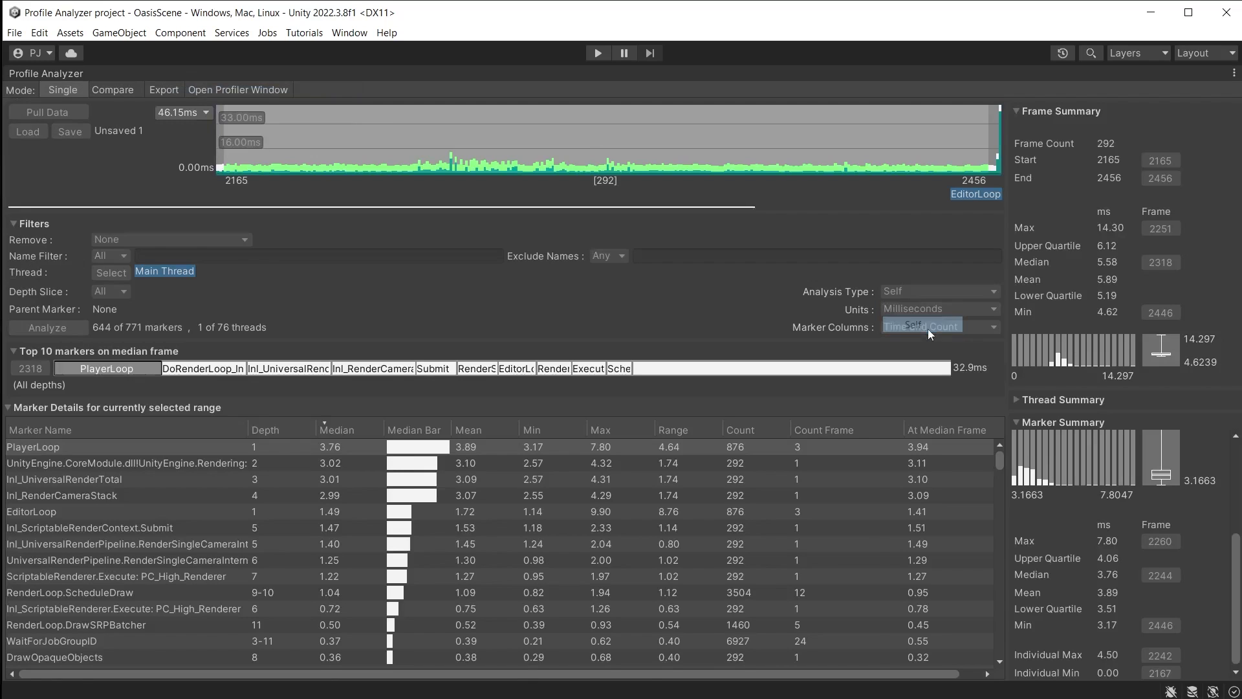
left_click(37, 577)
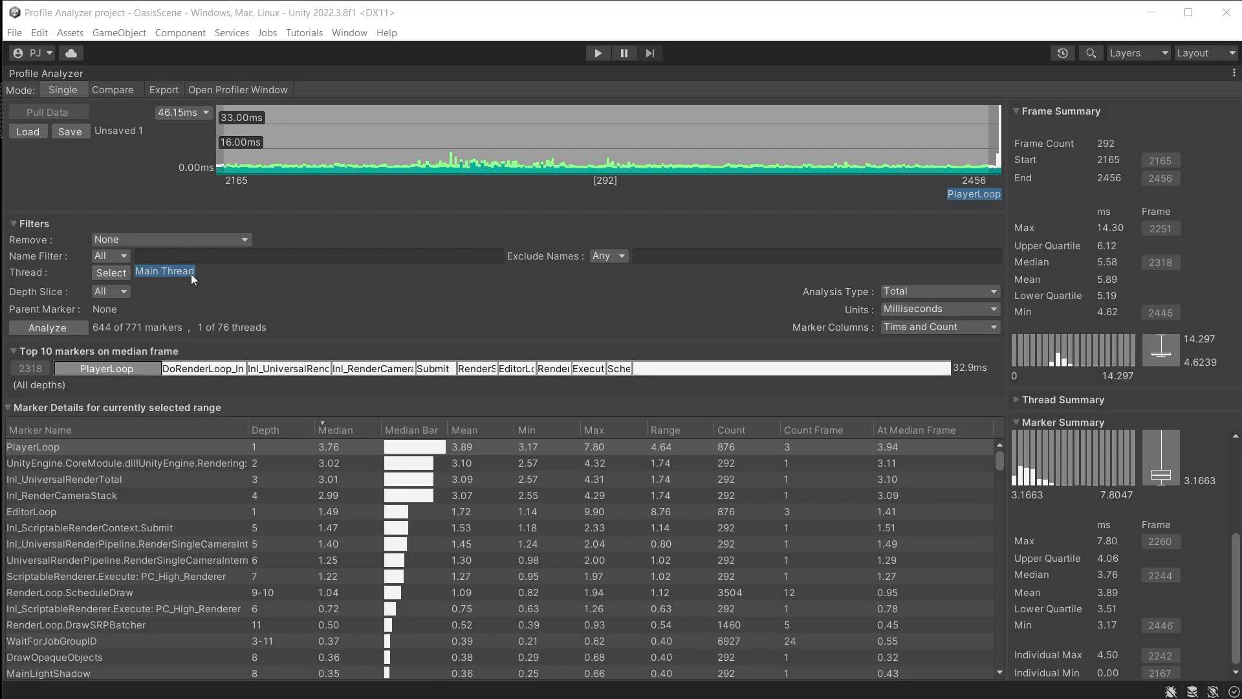
Add Render Thread to the analysed threads, apply it, and expand the Thread Summary.
left_click(114, 273)
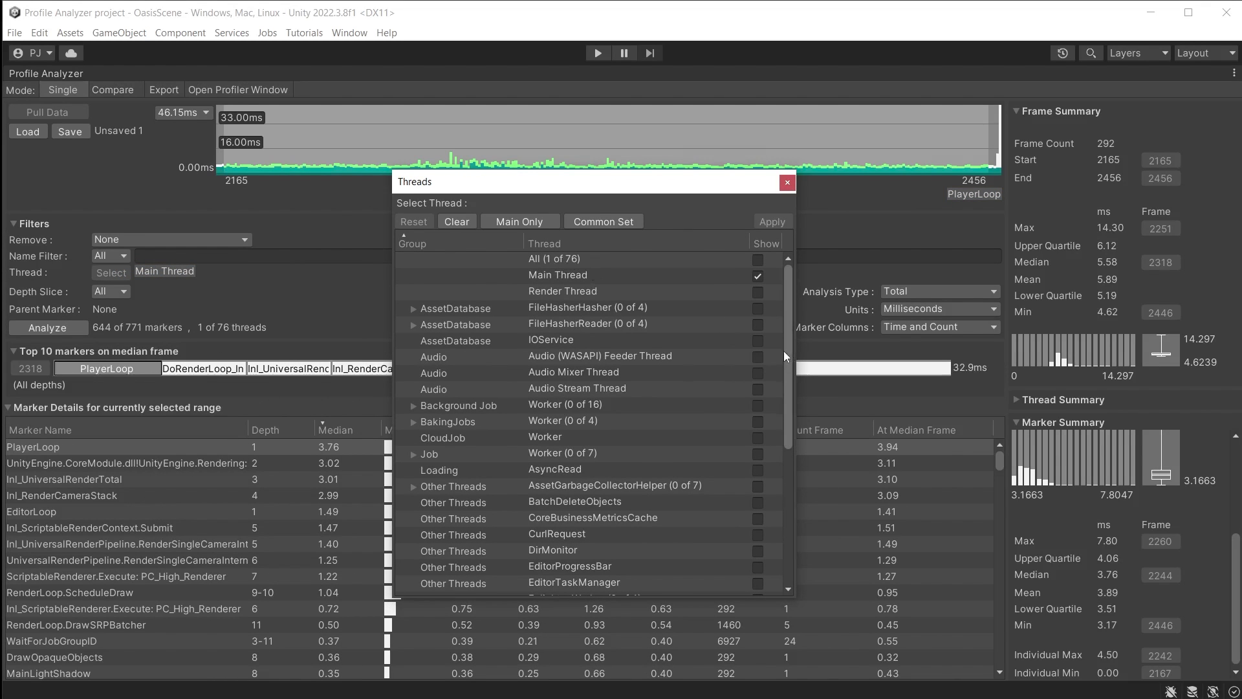
left_click_drag(791, 354, 783, 384)
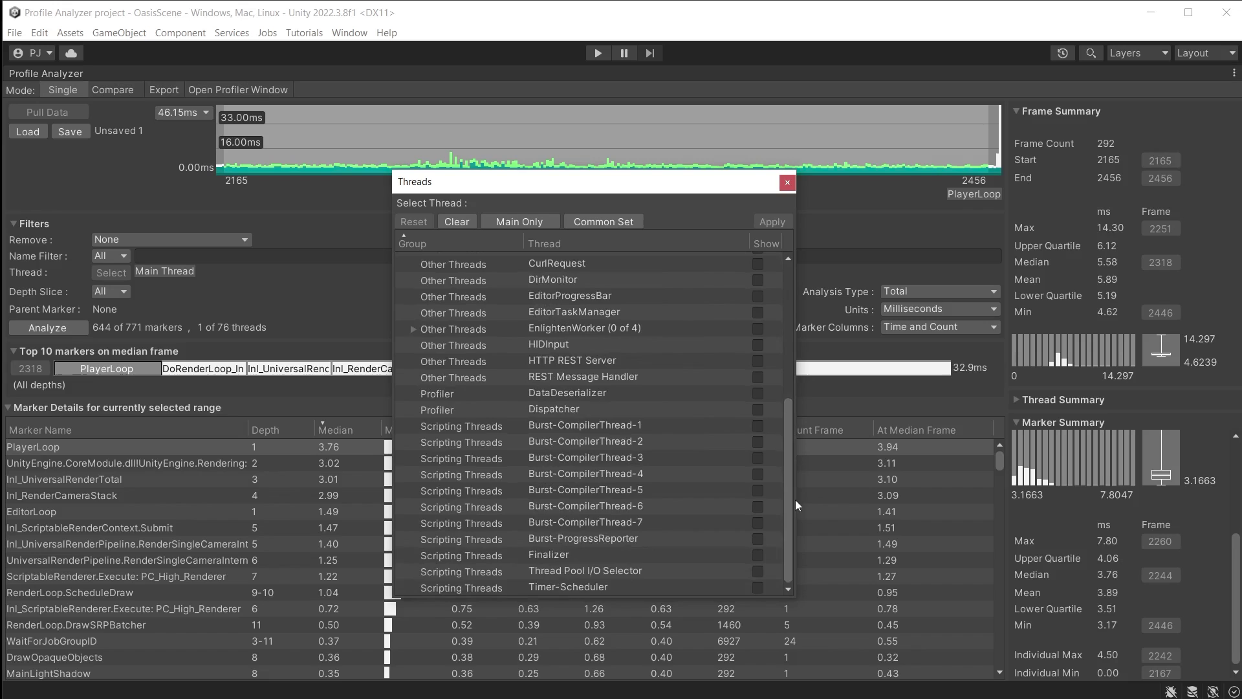
scroll(569, 333, "up", 2)
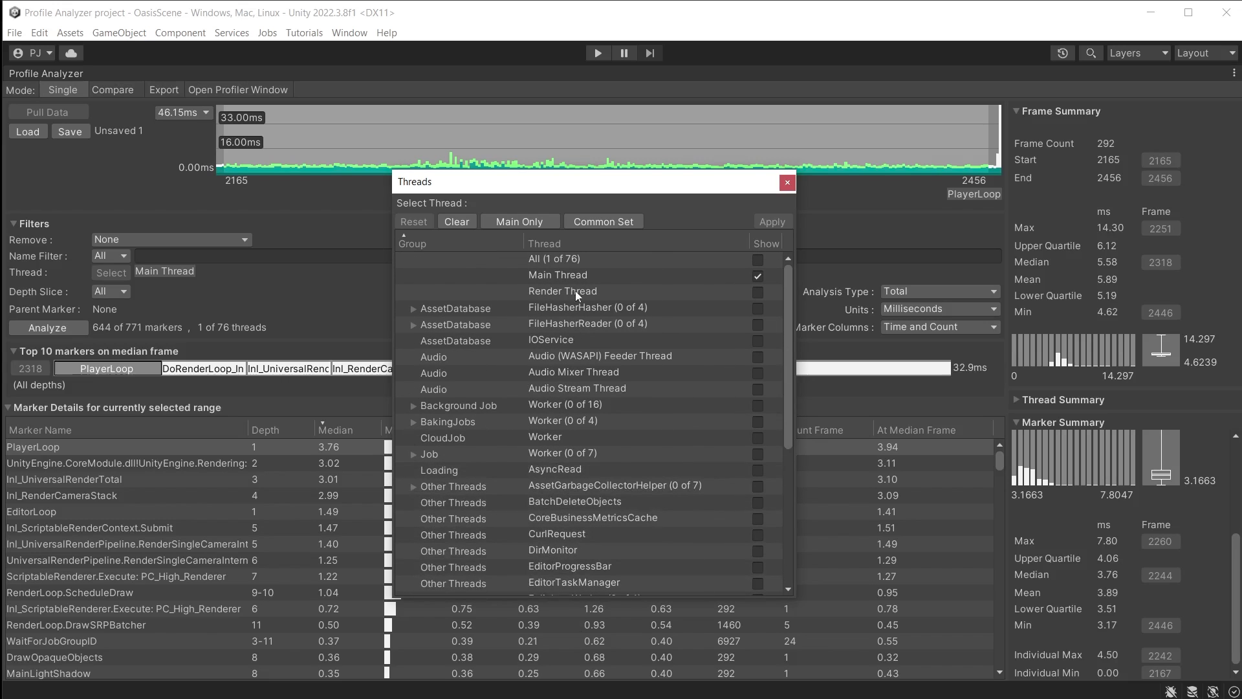
left_click(758, 292)
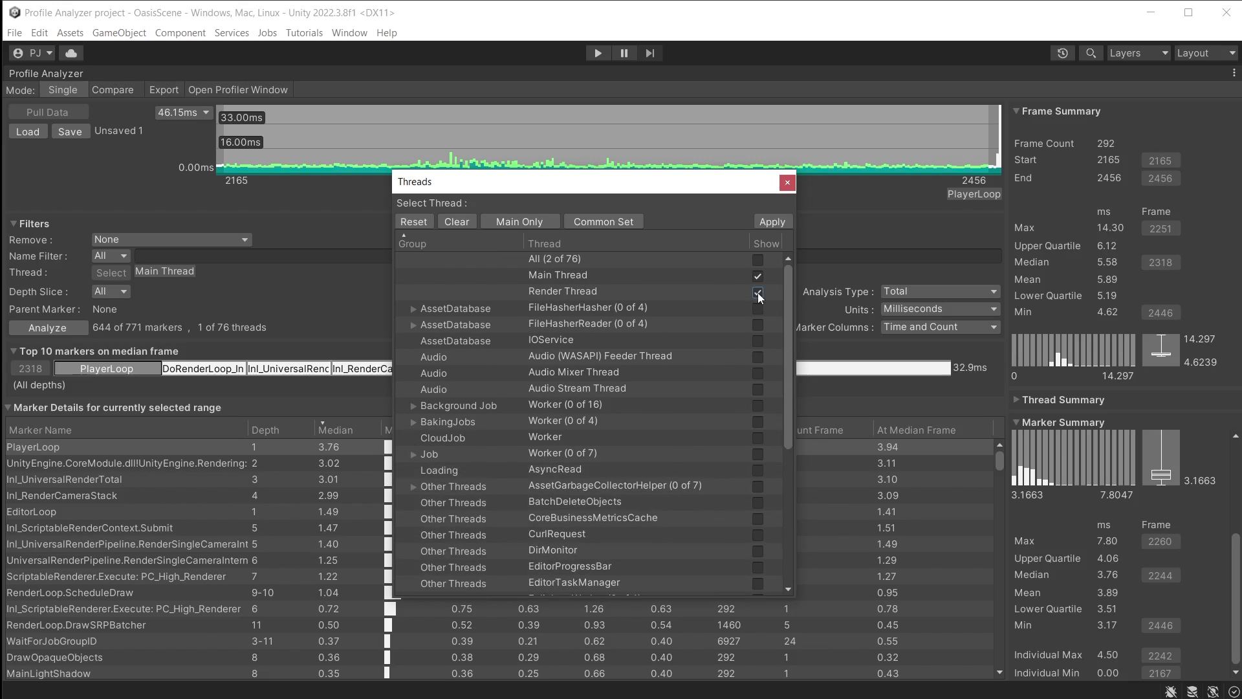
left_click(774, 222)
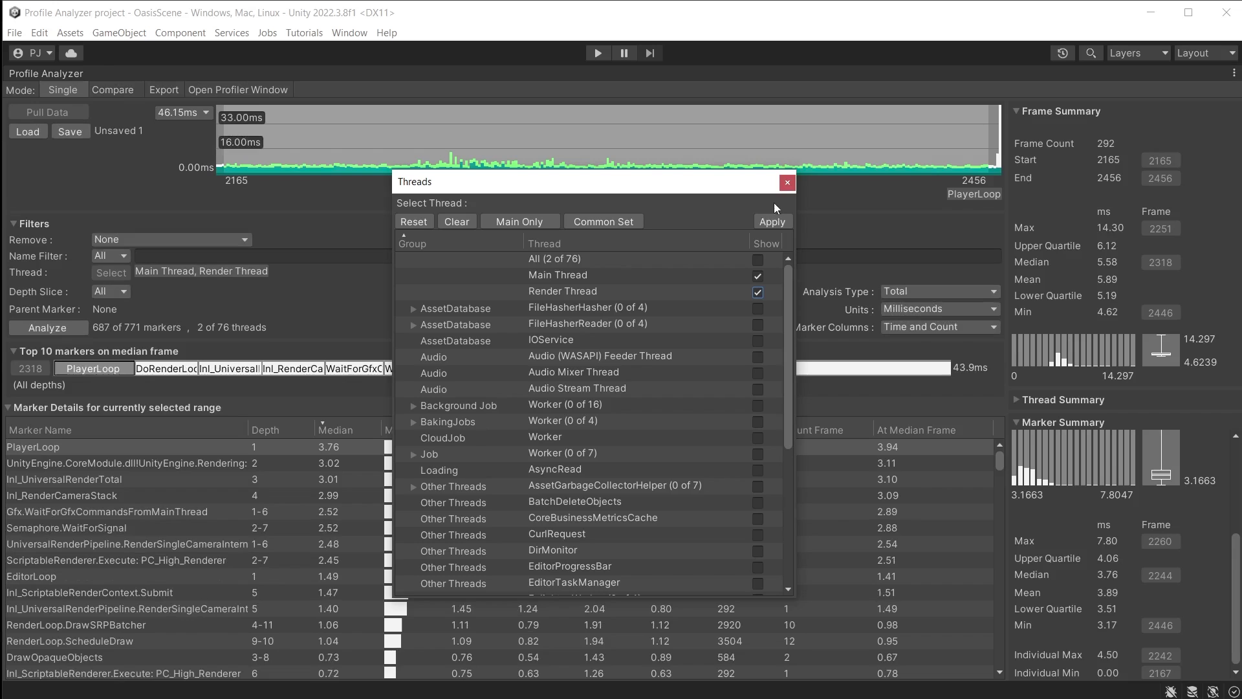
left_click(786, 184)
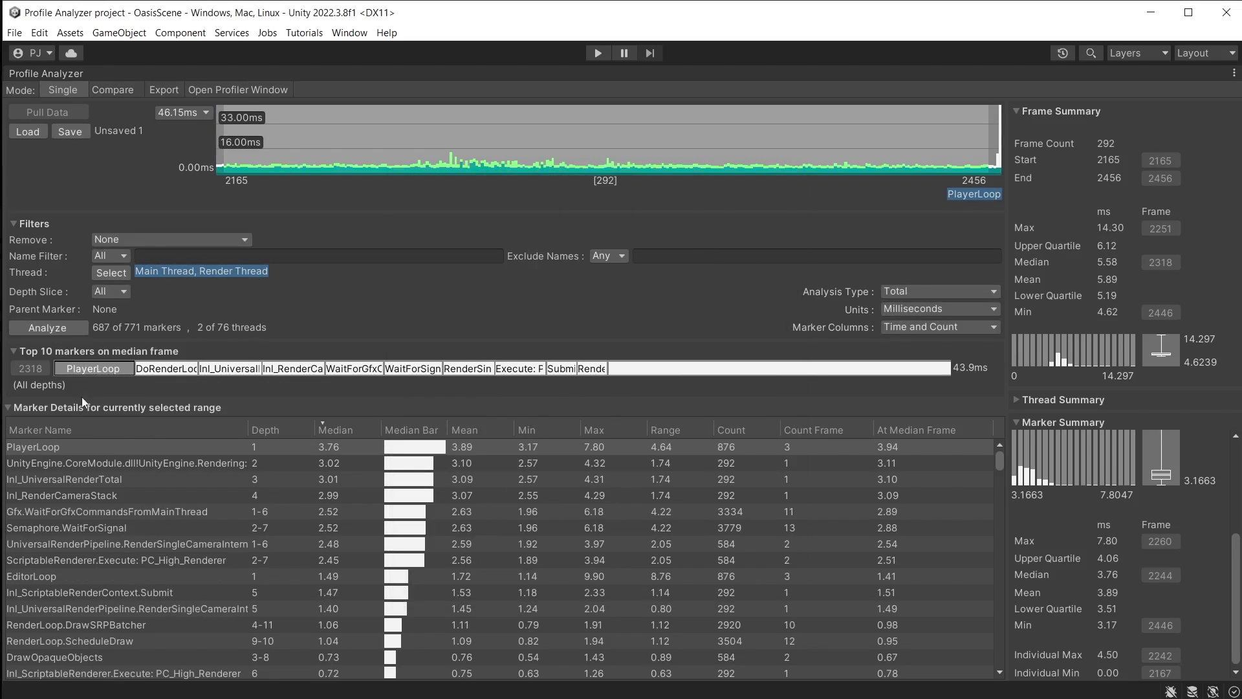
left_click(1015, 399)
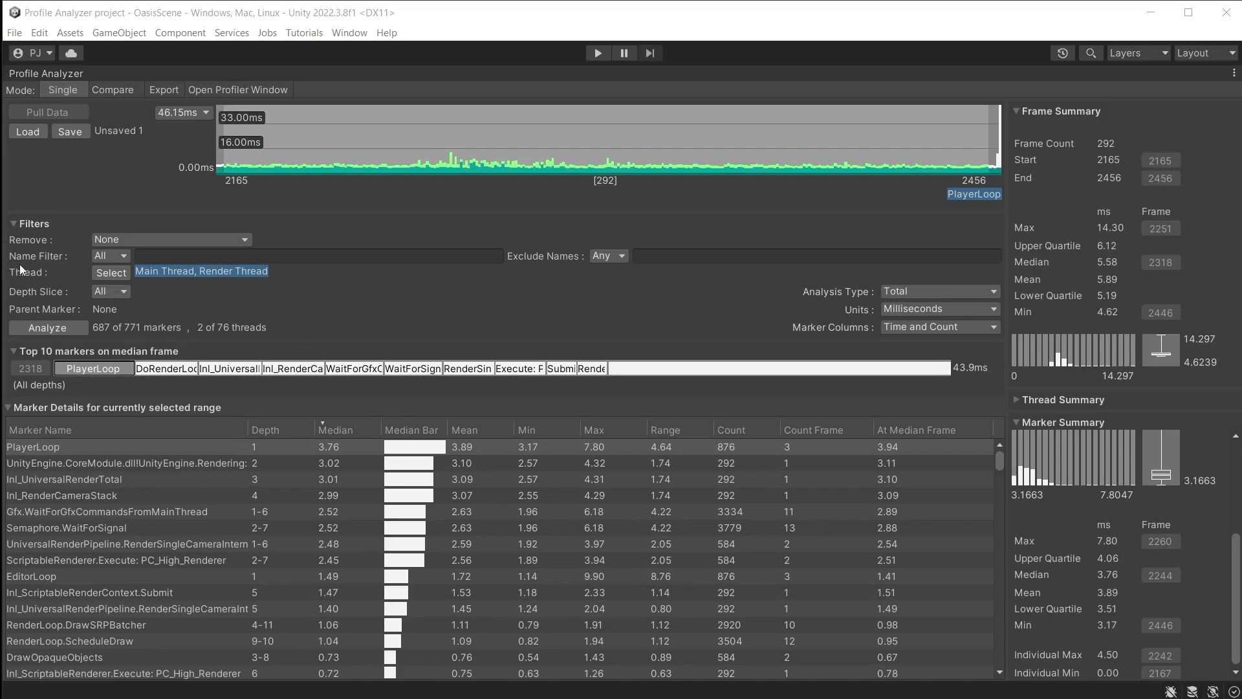
type("Physics.Simulate")
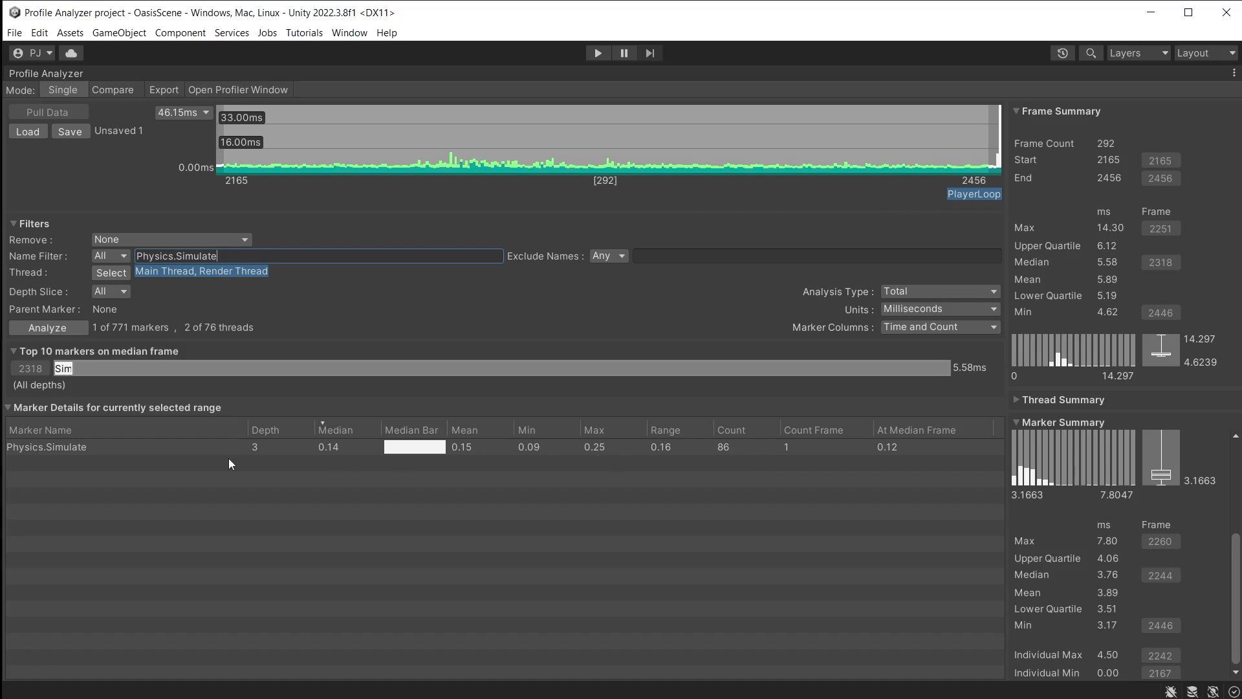
left_click_drag(218, 257, 84, 253)
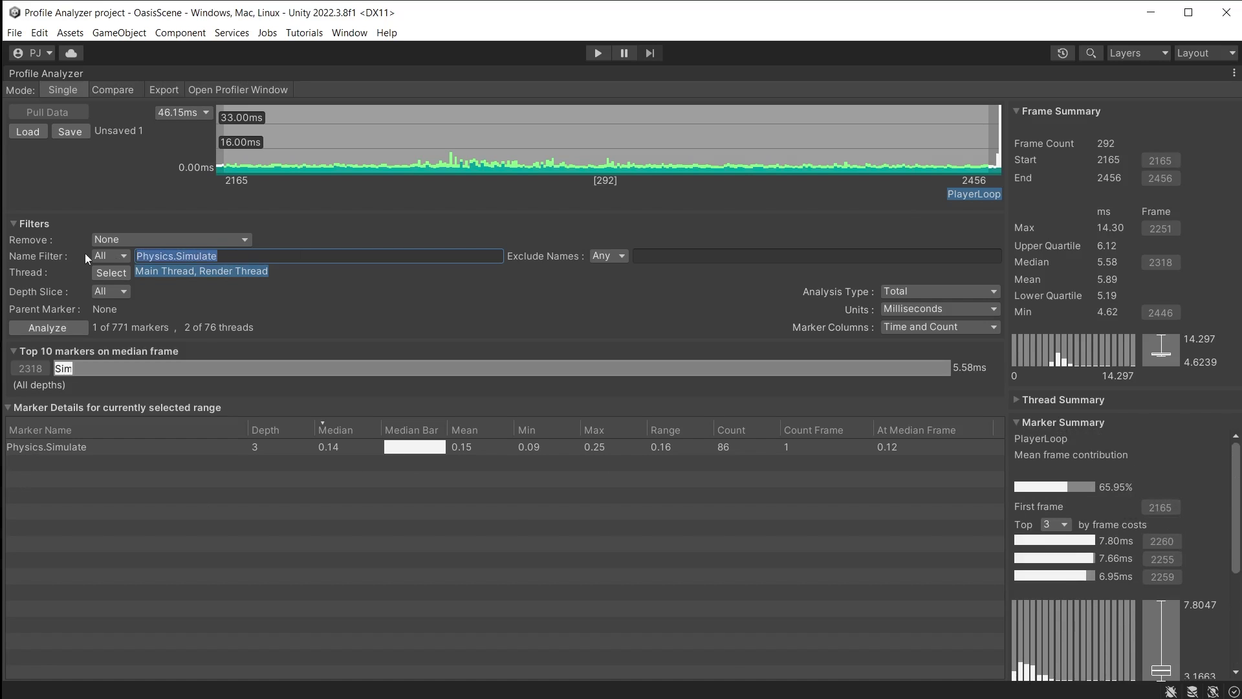
key("BackSpace")
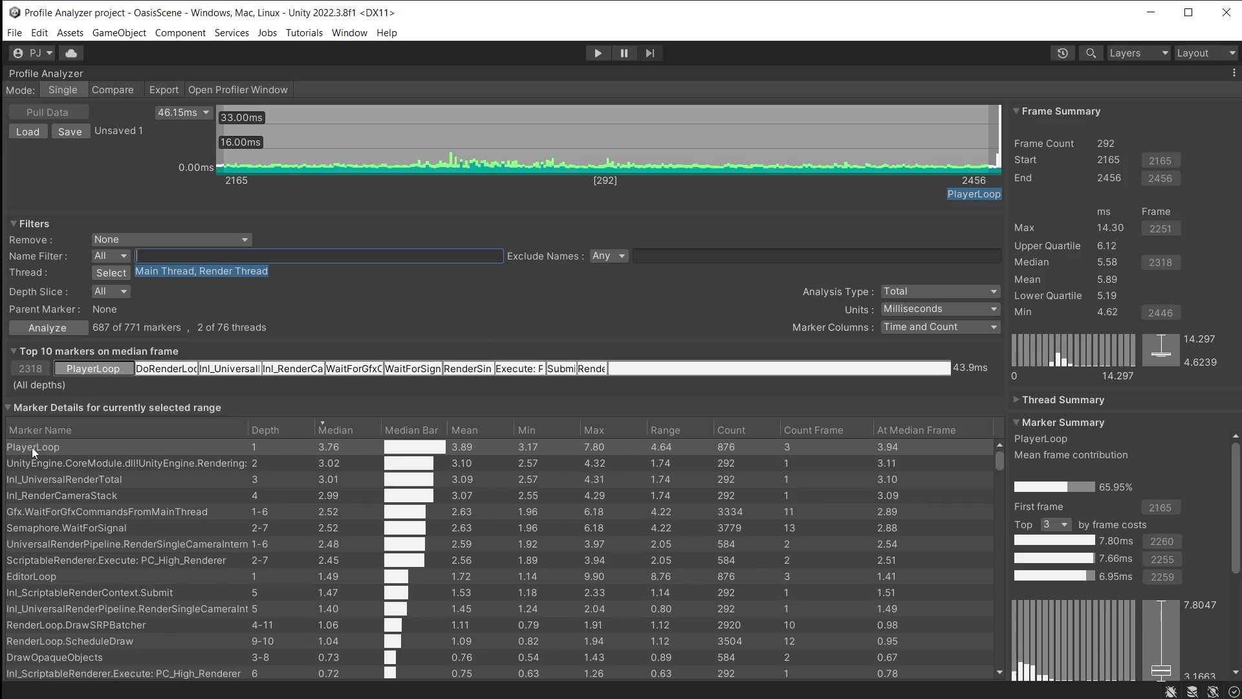
right_click(78, 451)
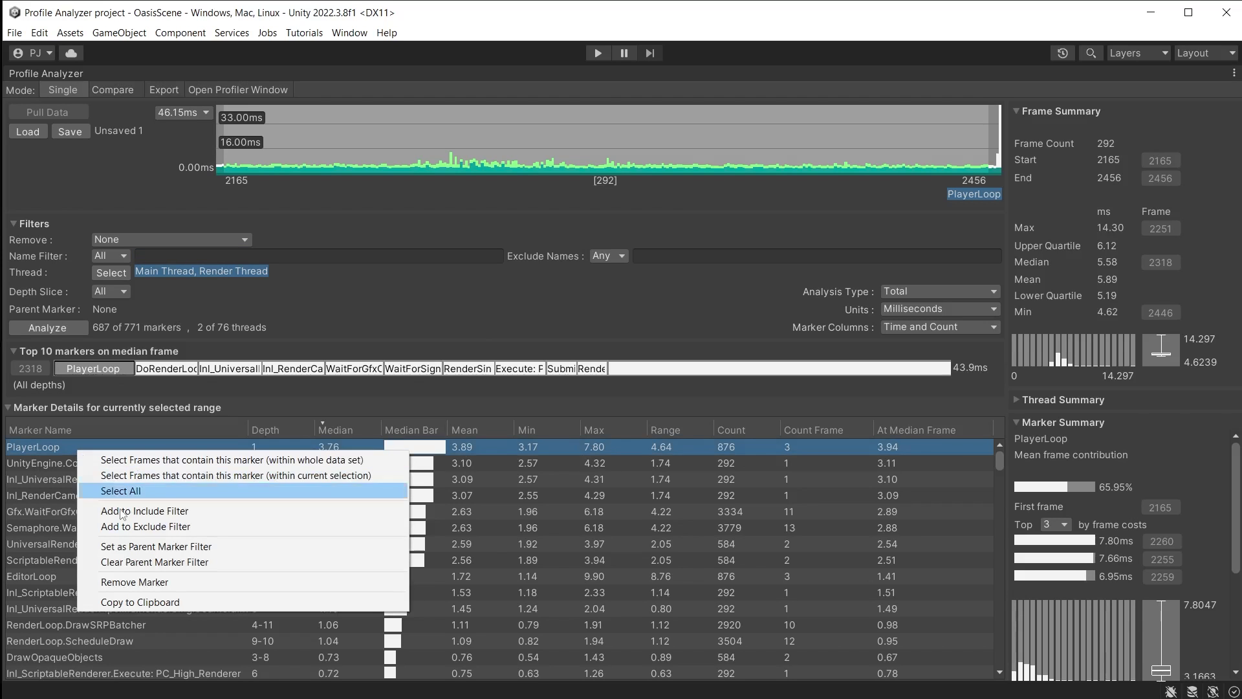
left_click(135, 581)
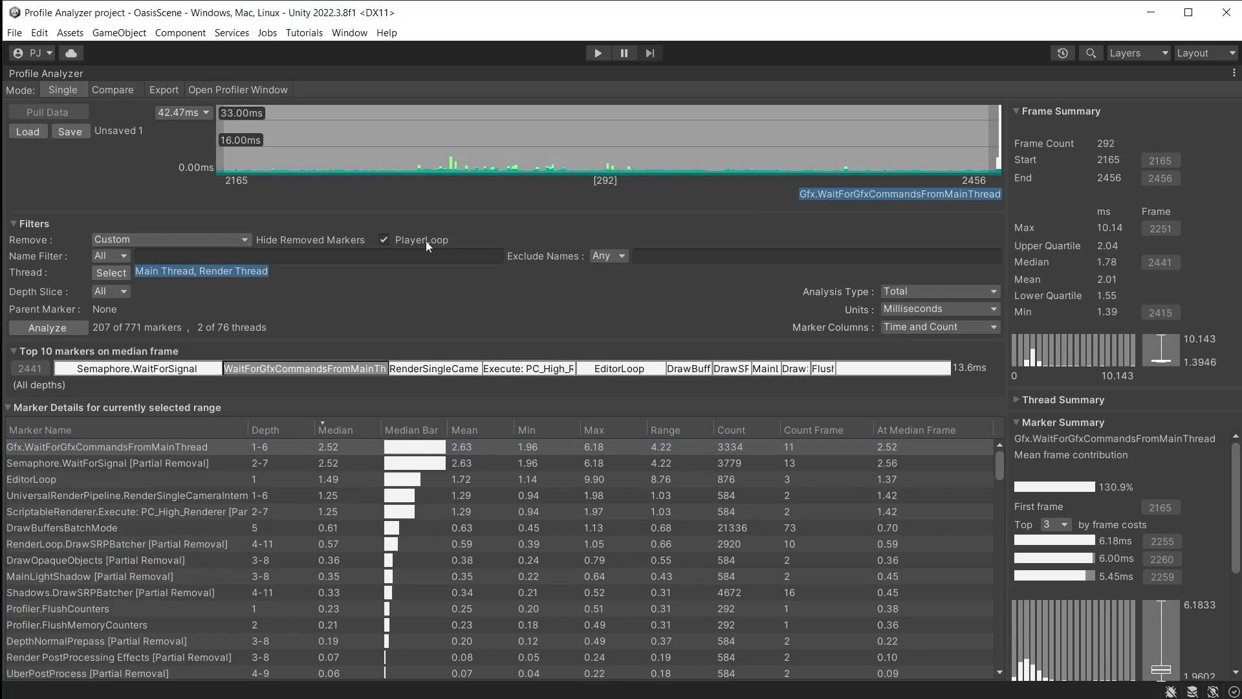
left_click(449, 240)
left_click(160, 239)
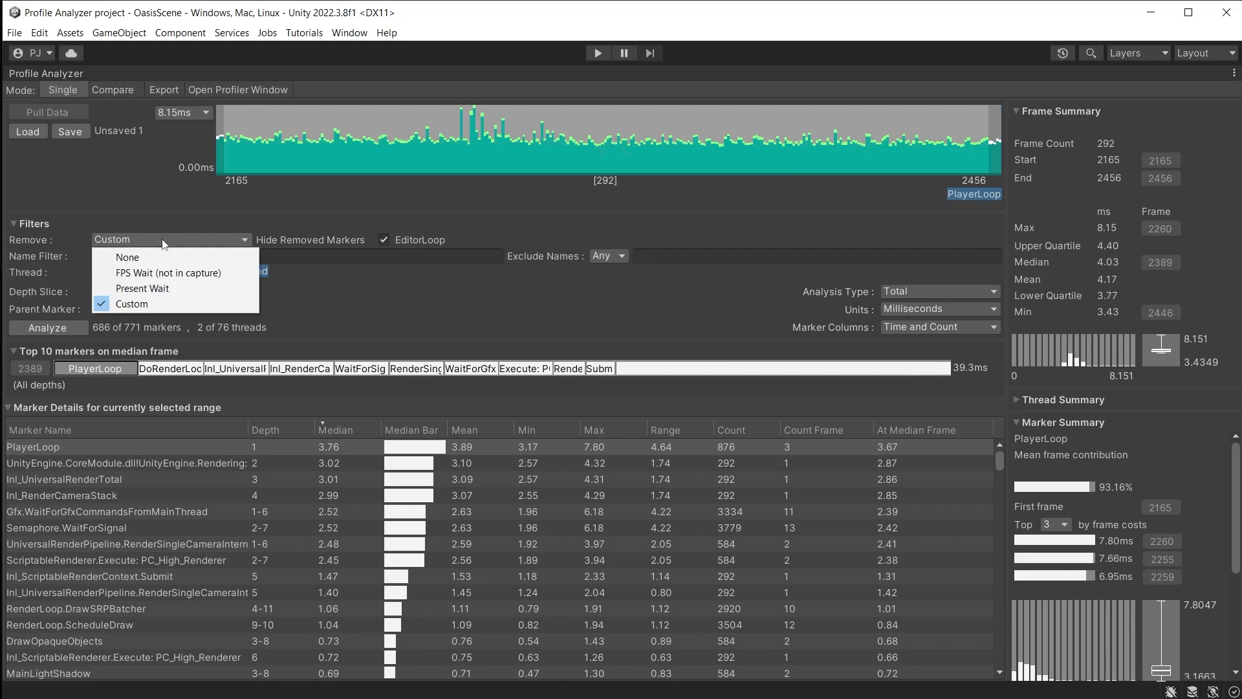
left_click(159, 257)
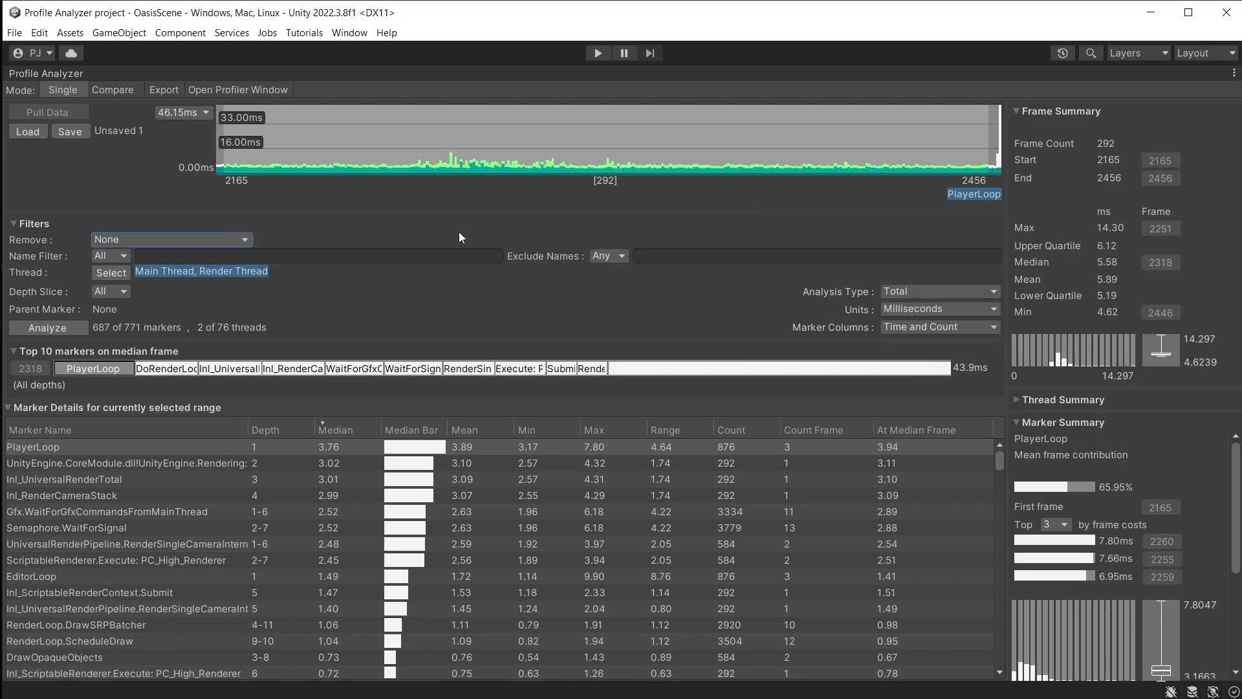
right_click(35, 447)
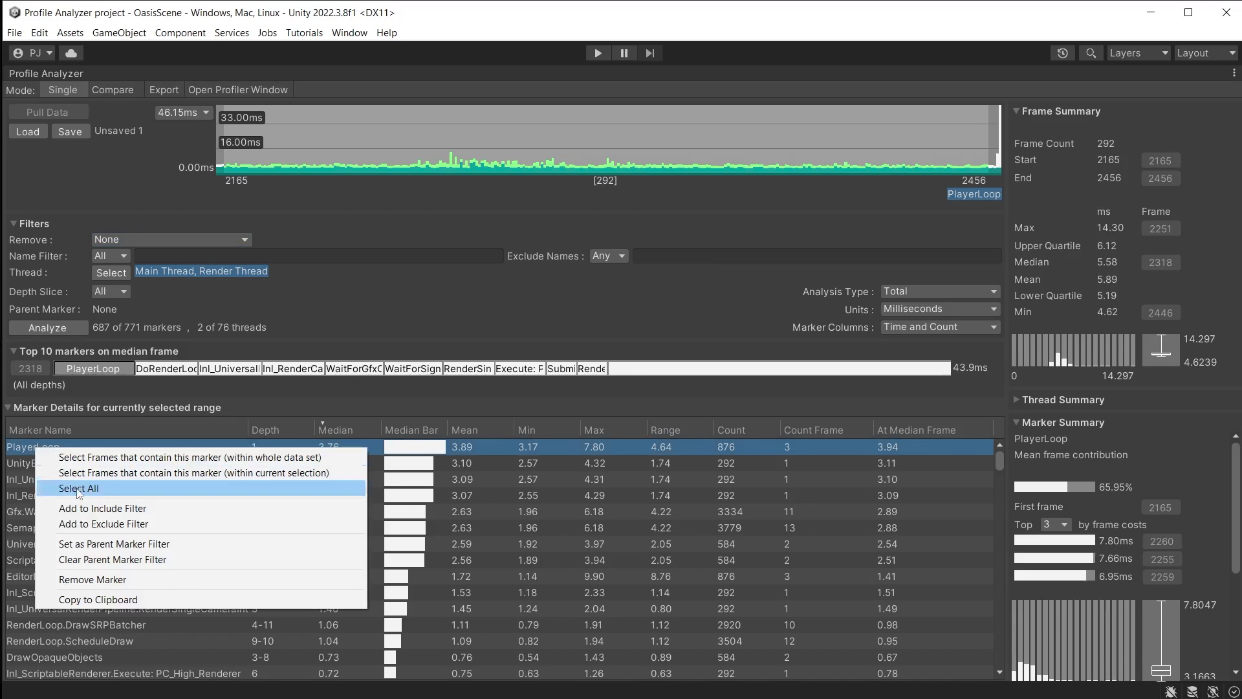
left_click(156, 524)
right_click(57, 451)
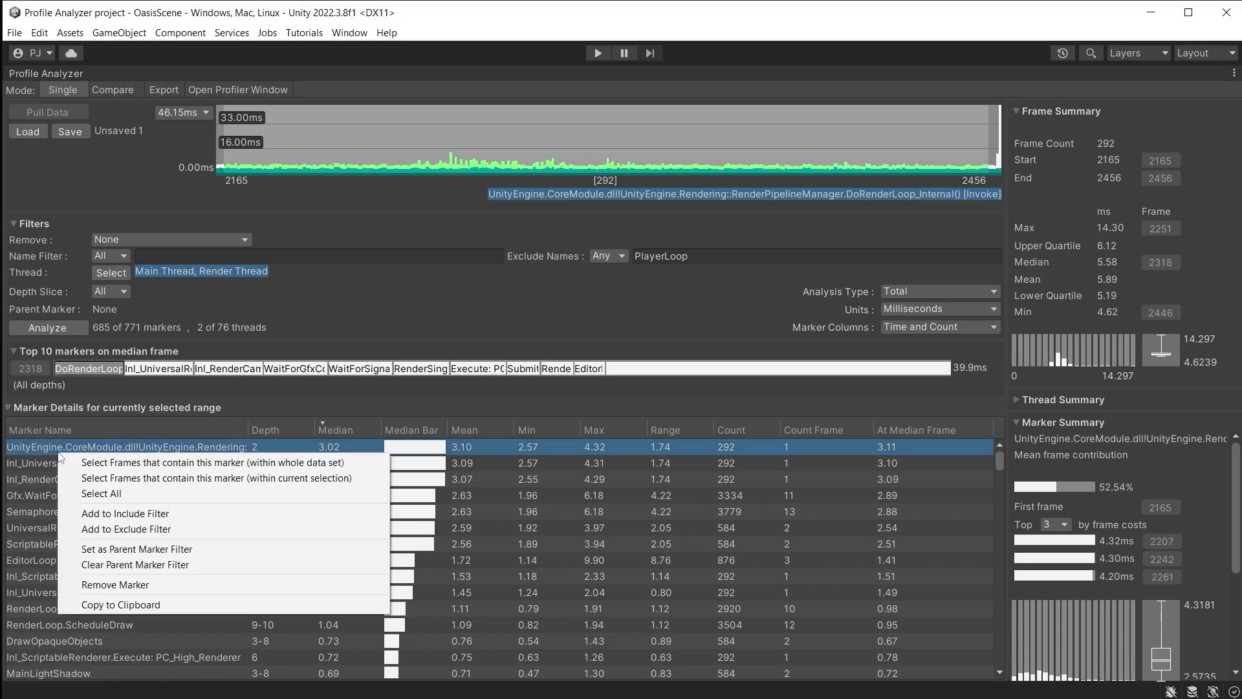
left_click(129, 526)
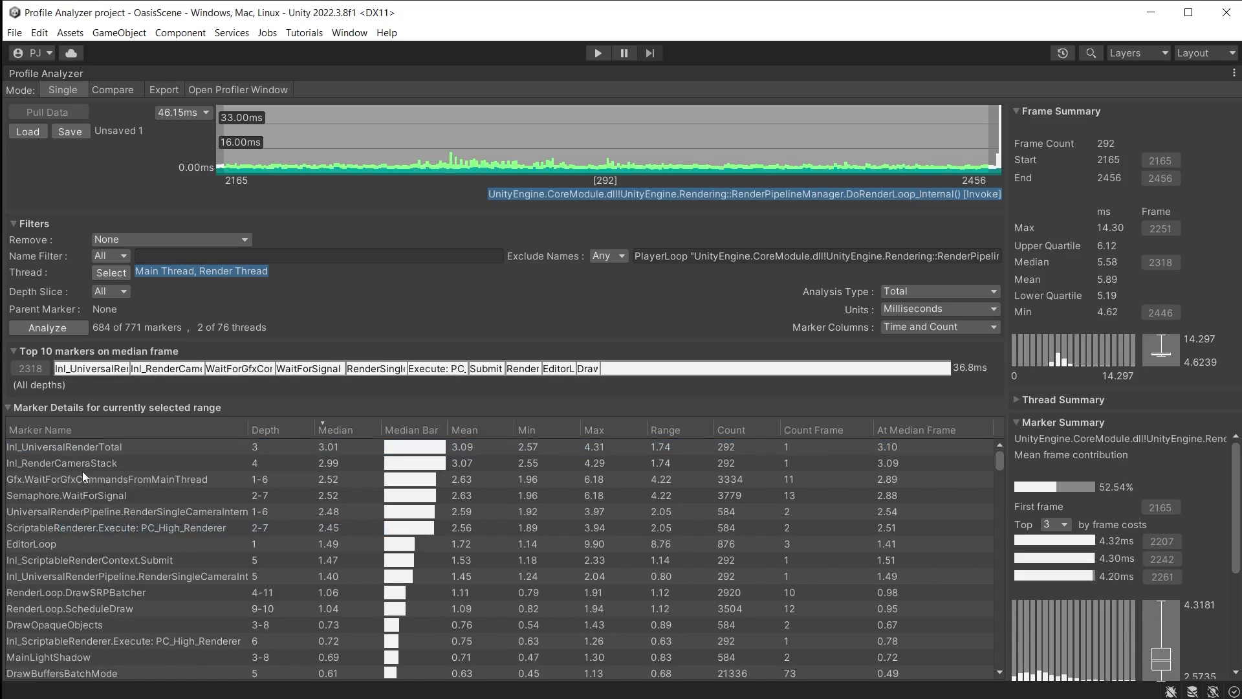
right_click(77, 446)
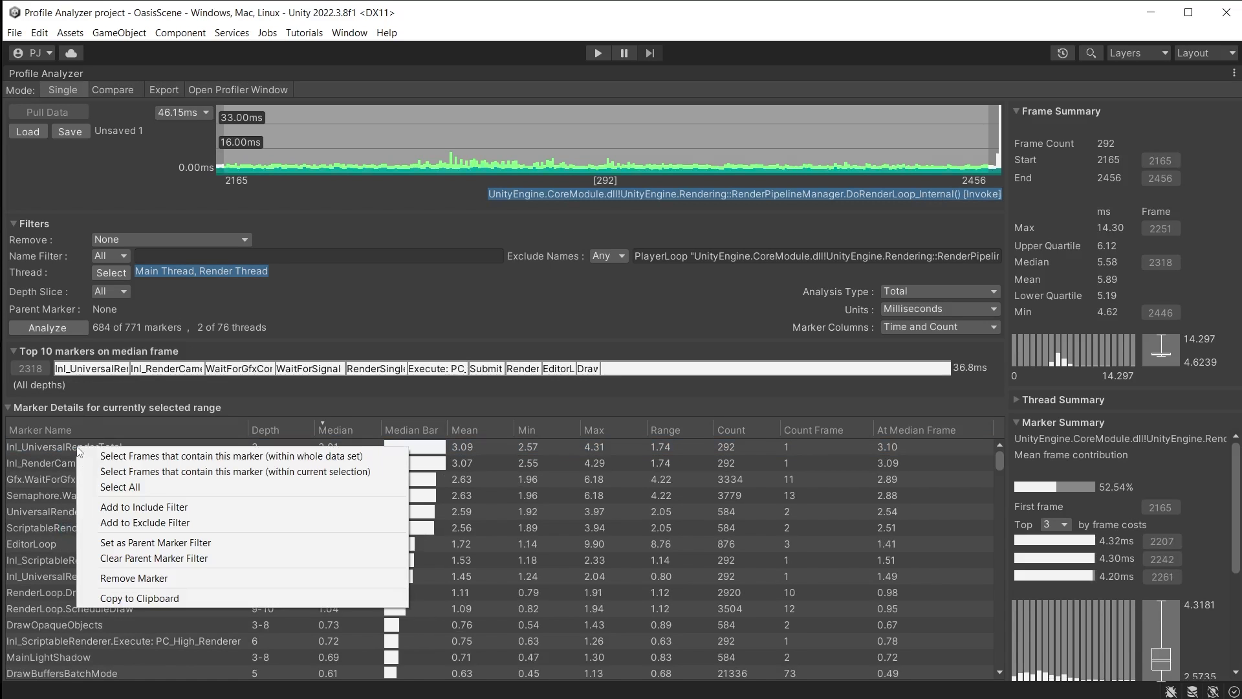
left_click(130, 524)
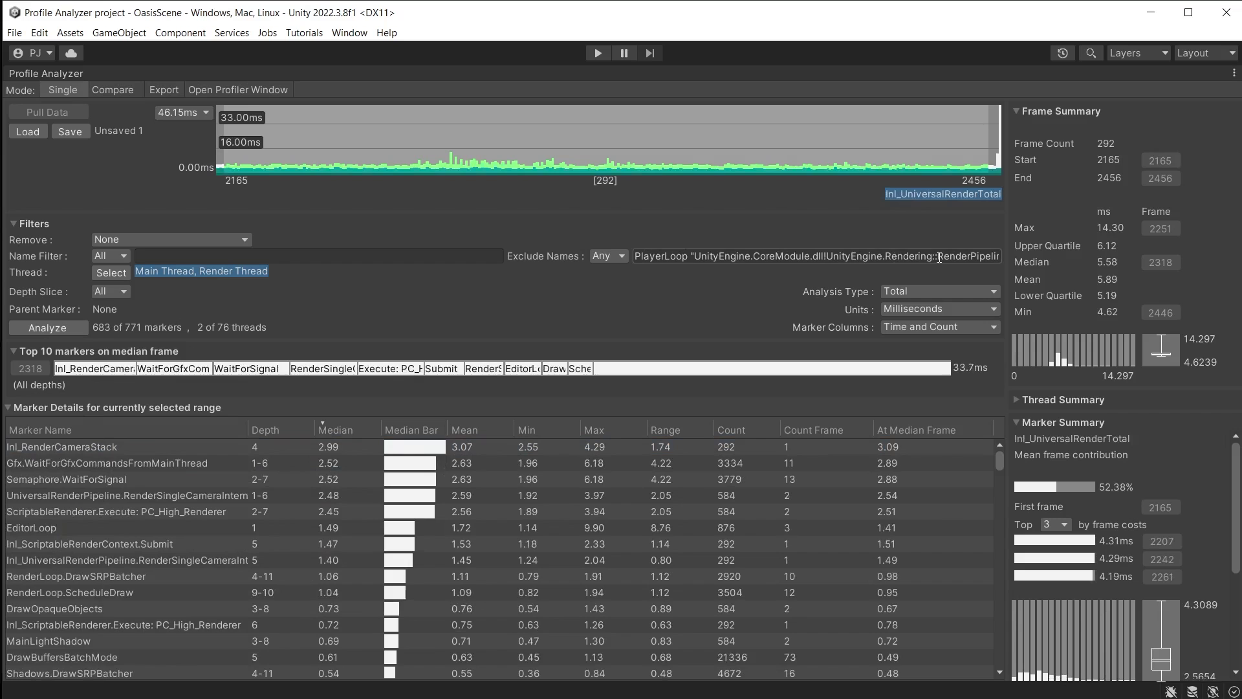
left_click(863, 256)
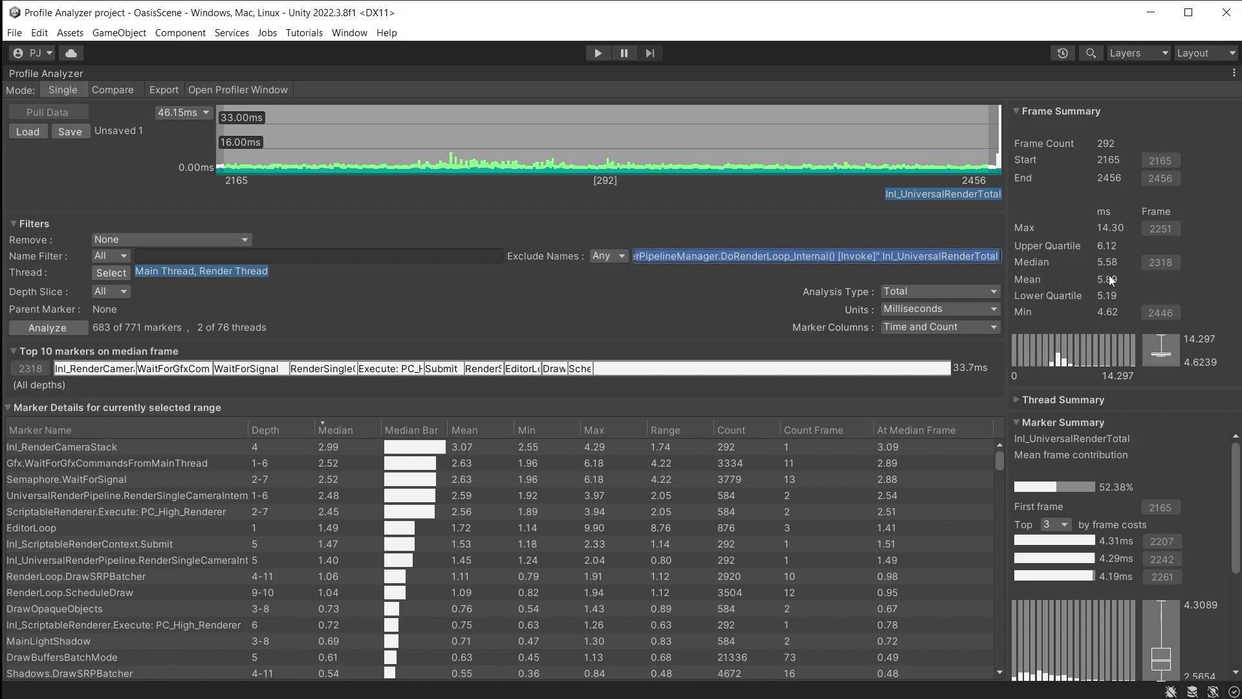
key("BackSpace")
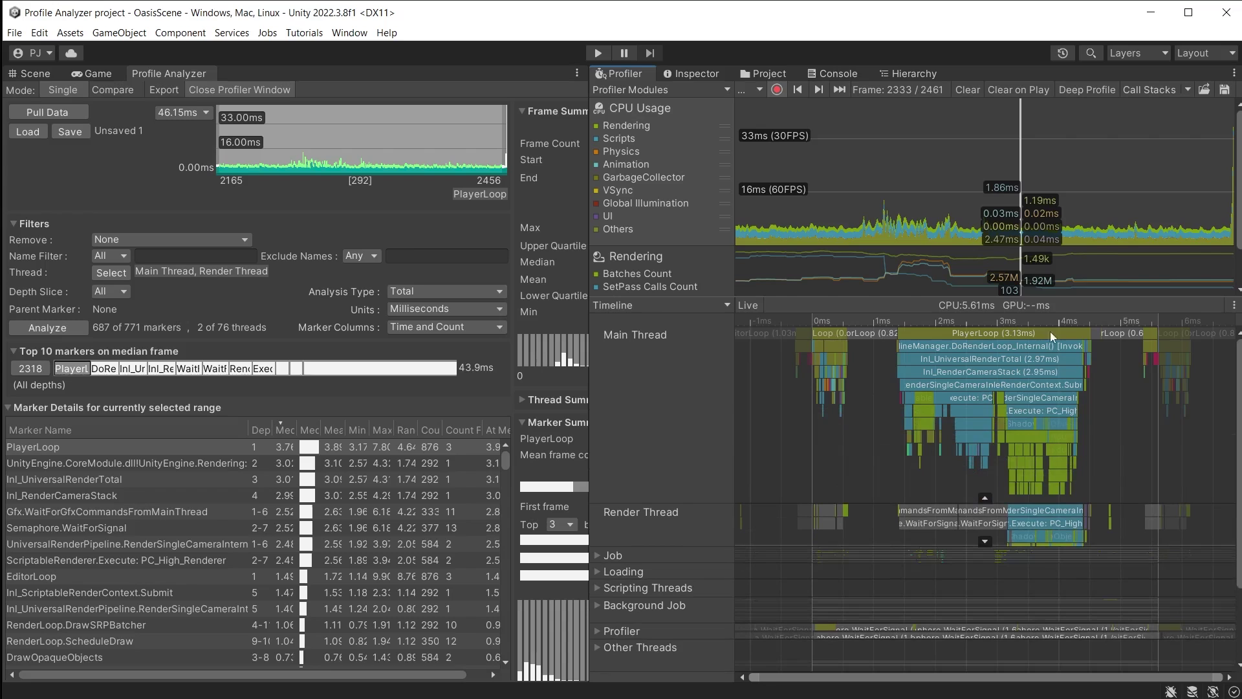
Select PlayerLoop then Inl_UniversalRenderTotal in the timeline and check the depth slice choices.
left_click(943, 334)
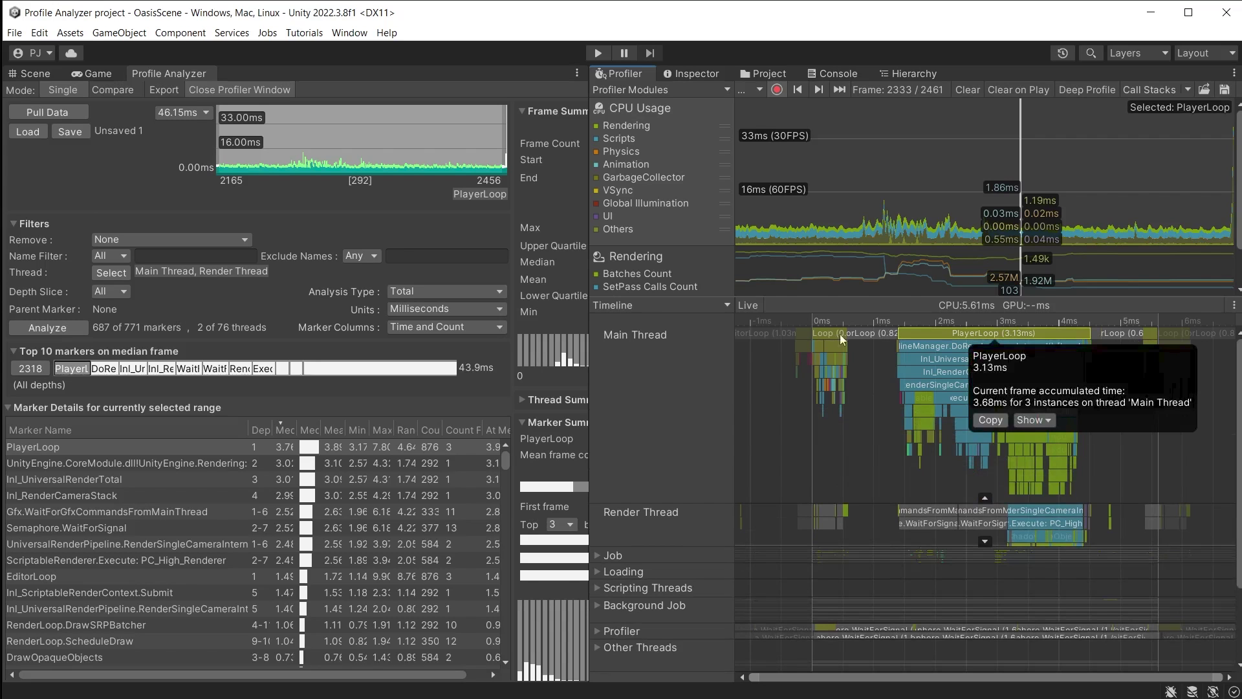
left_click(874, 346)
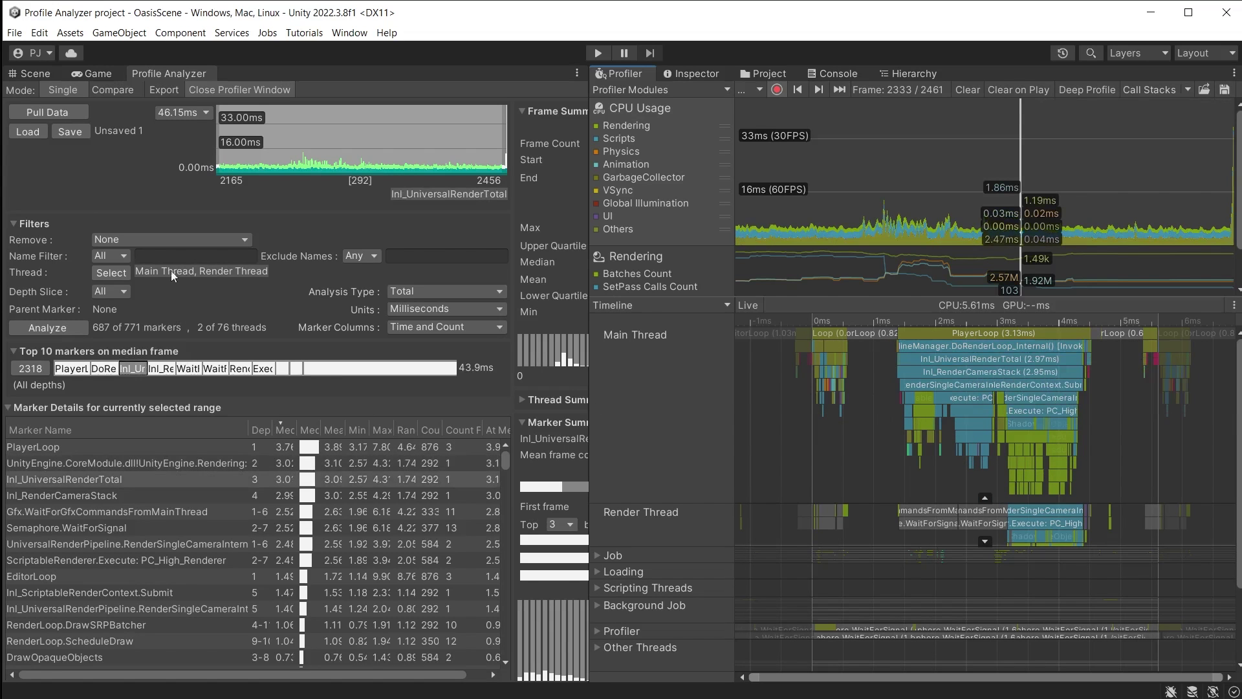
left_click(119, 293)
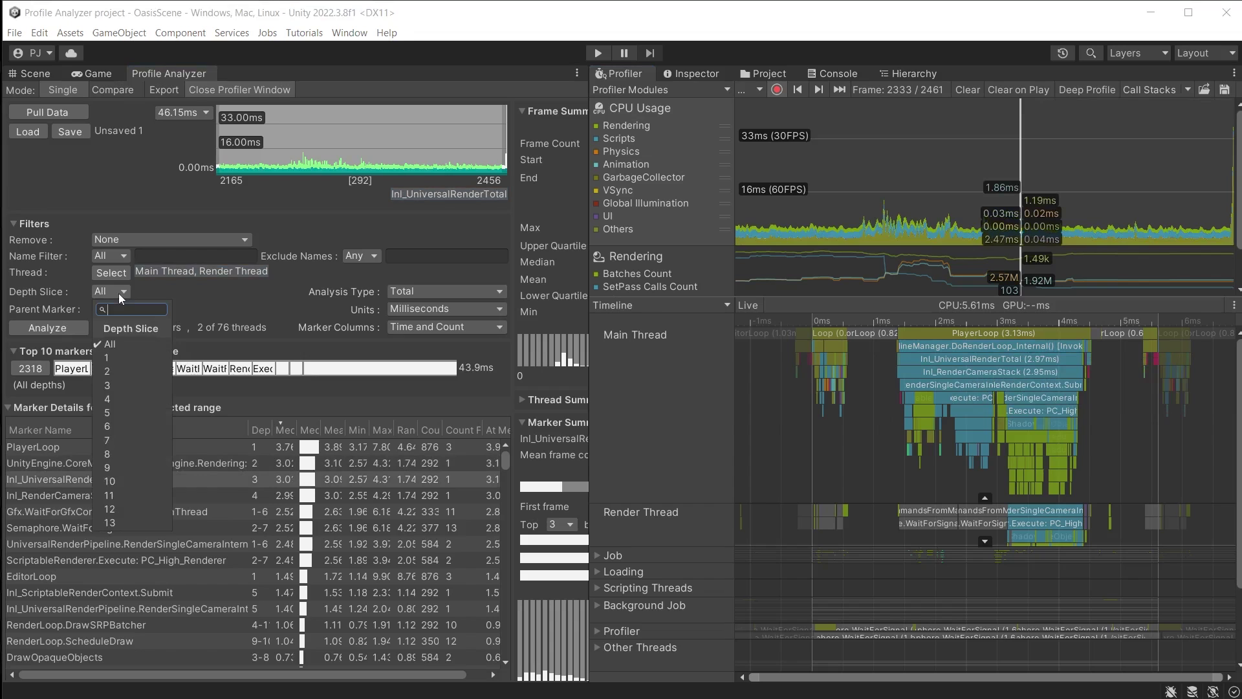
left_click(123, 357)
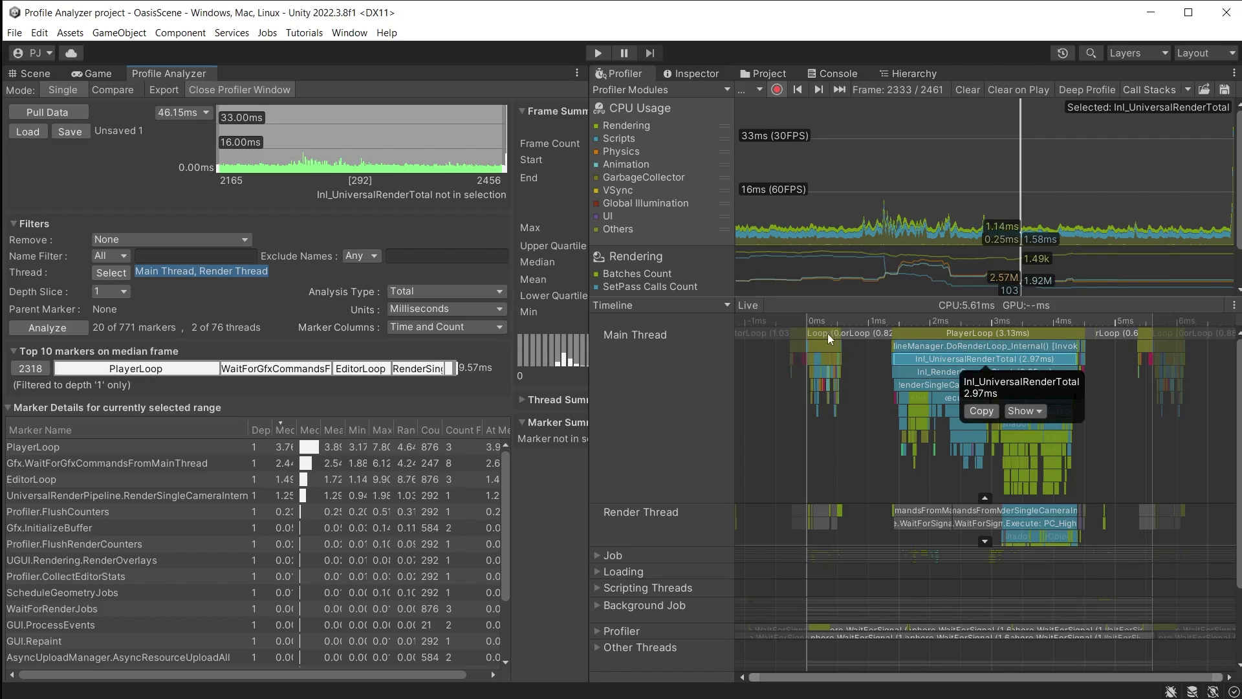
Clear the timeline selection and limit the analysis to depth 4.
left_click(862, 355)
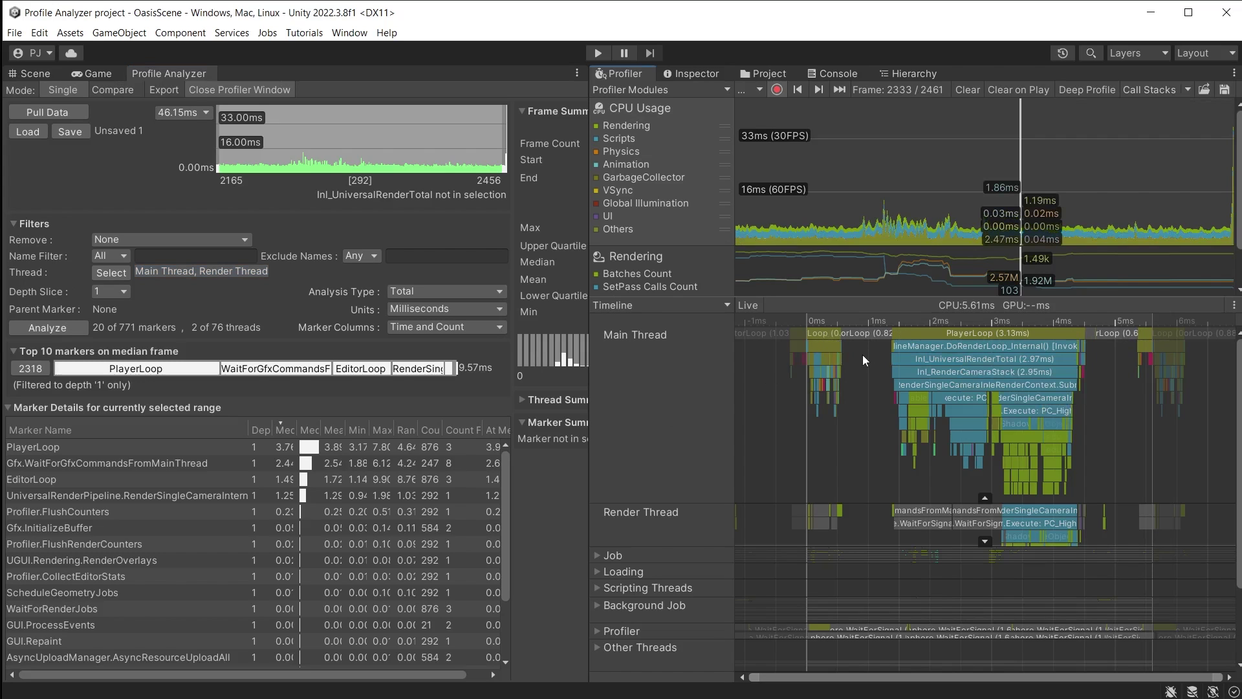
left_click(113, 293)
left_click(120, 399)
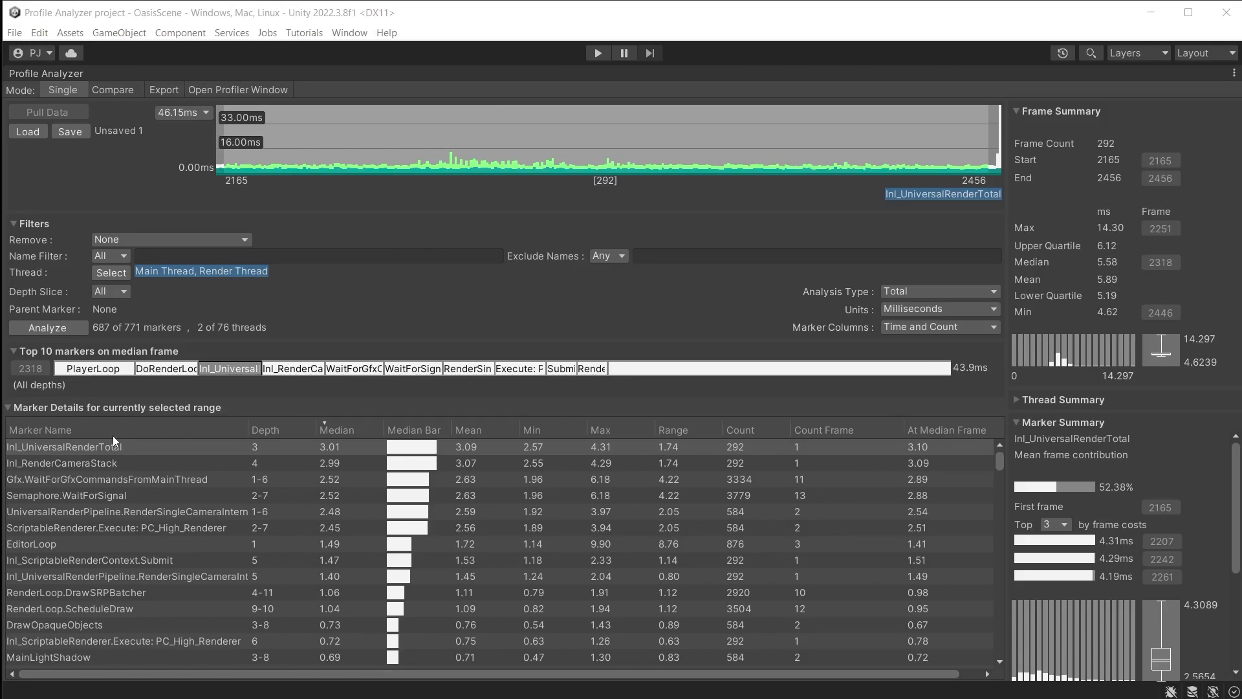
Set Marker Columns to Custom and bring up the visible table column choices.
left_click(945, 330)
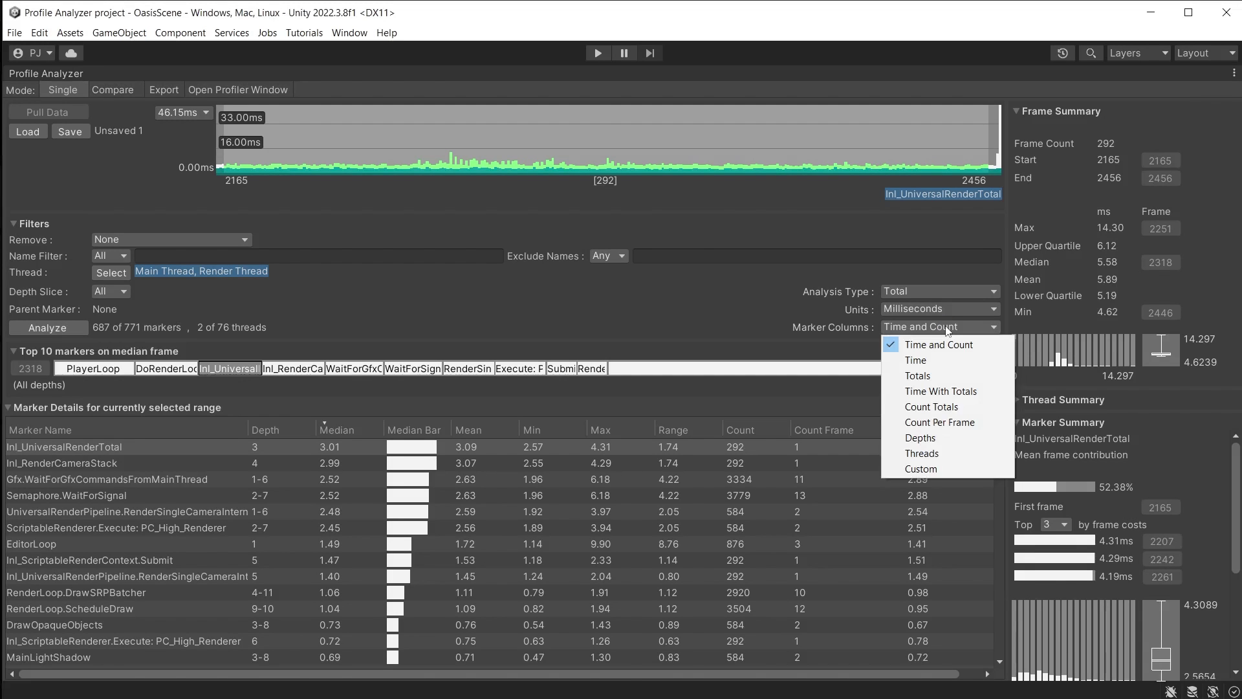
left_click(920, 469)
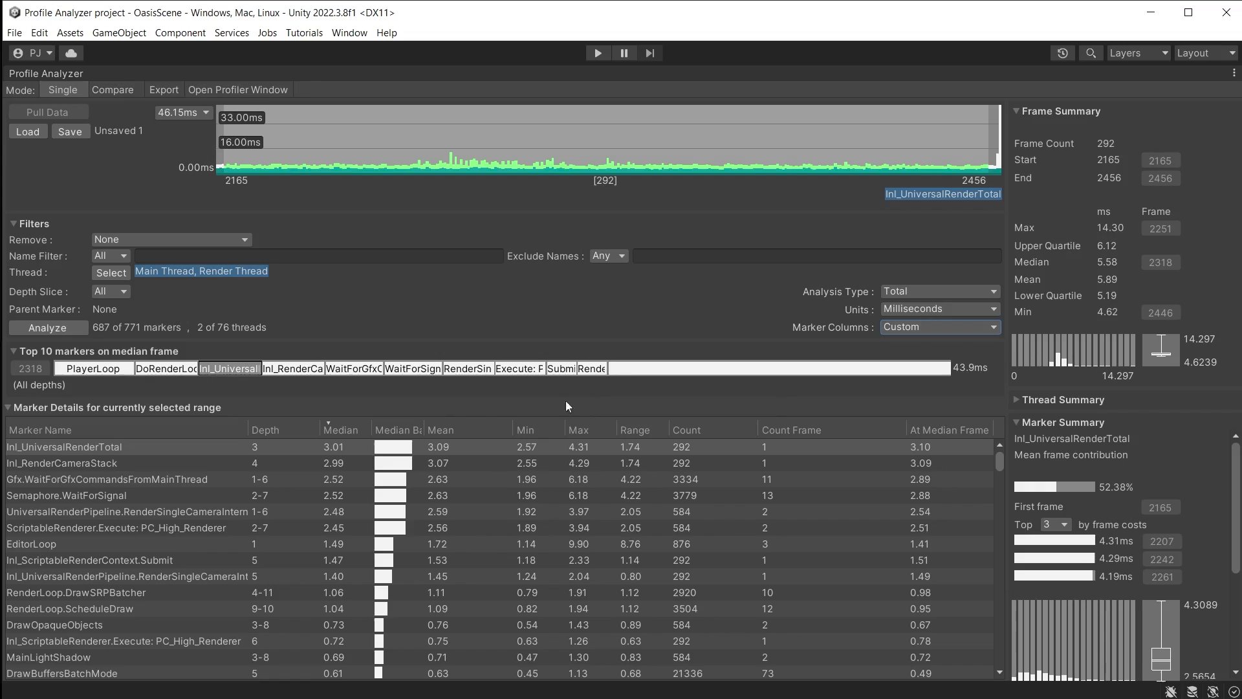
right_click(198, 425)
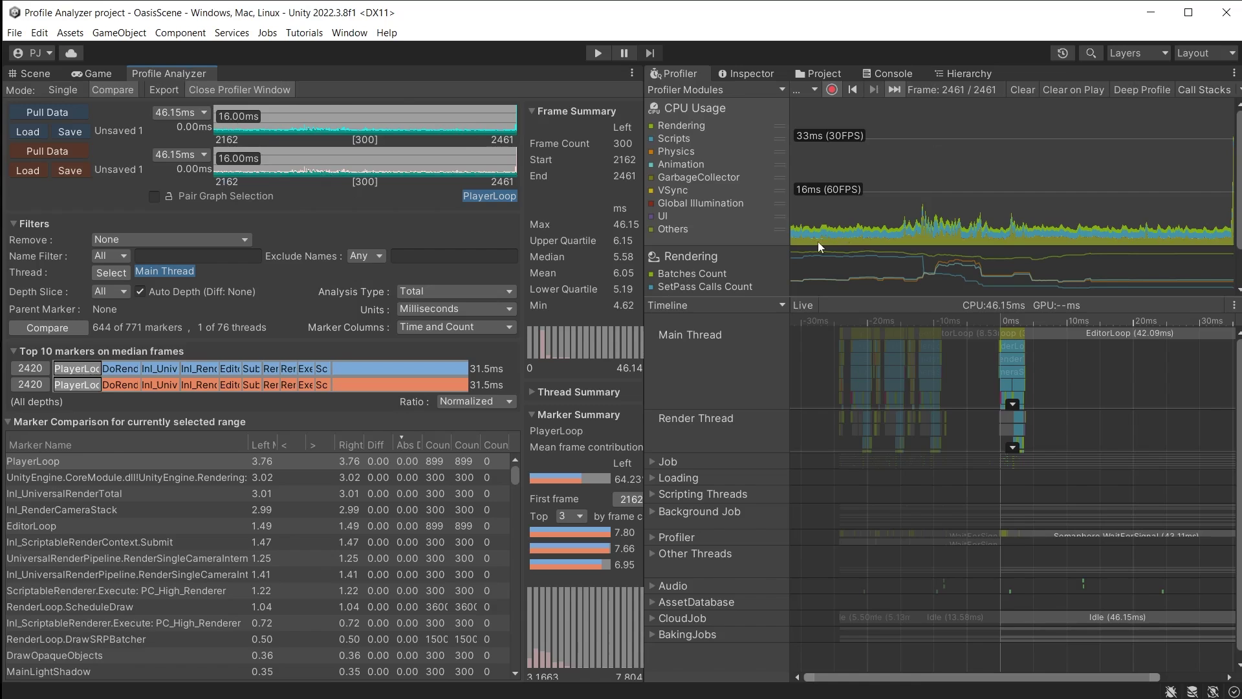
Close the docked Profiler and compare frames 2232–2317 of the left capture against 2380–2446 of the right.
left_click(272, 90)
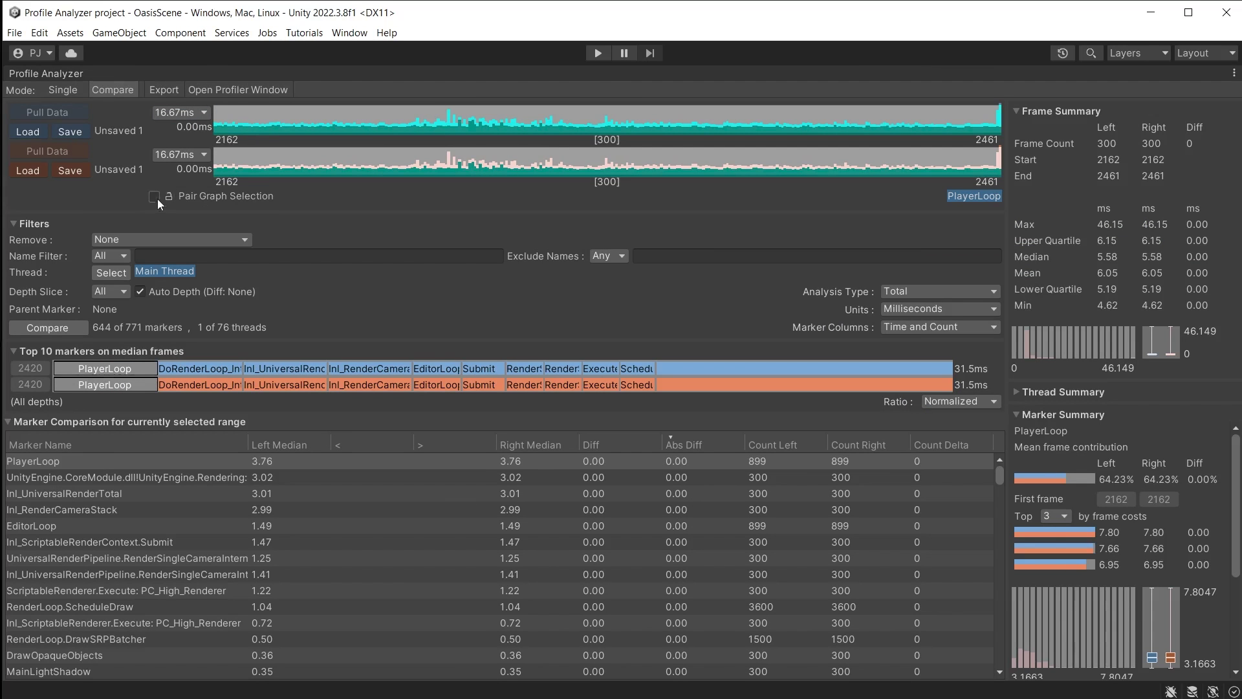
mouse_move(457, 128)
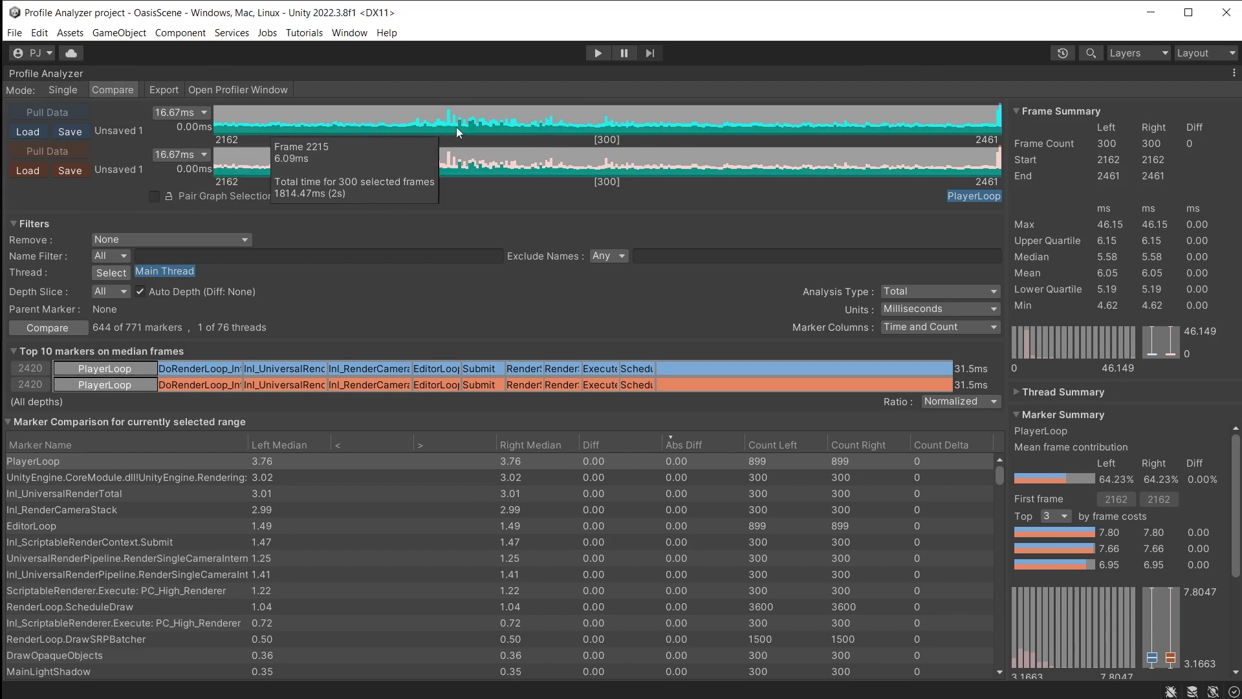
left_click_drag(400, 126, 623, 130)
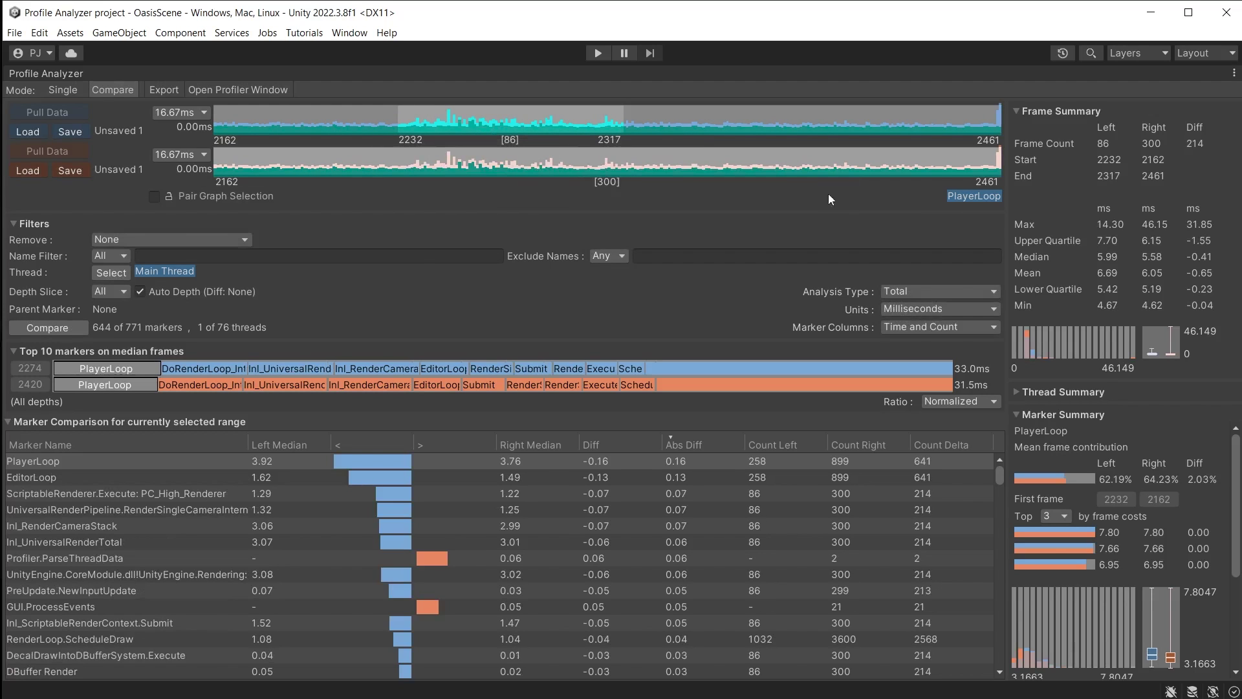
left_click_drag(788, 172, 962, 176)
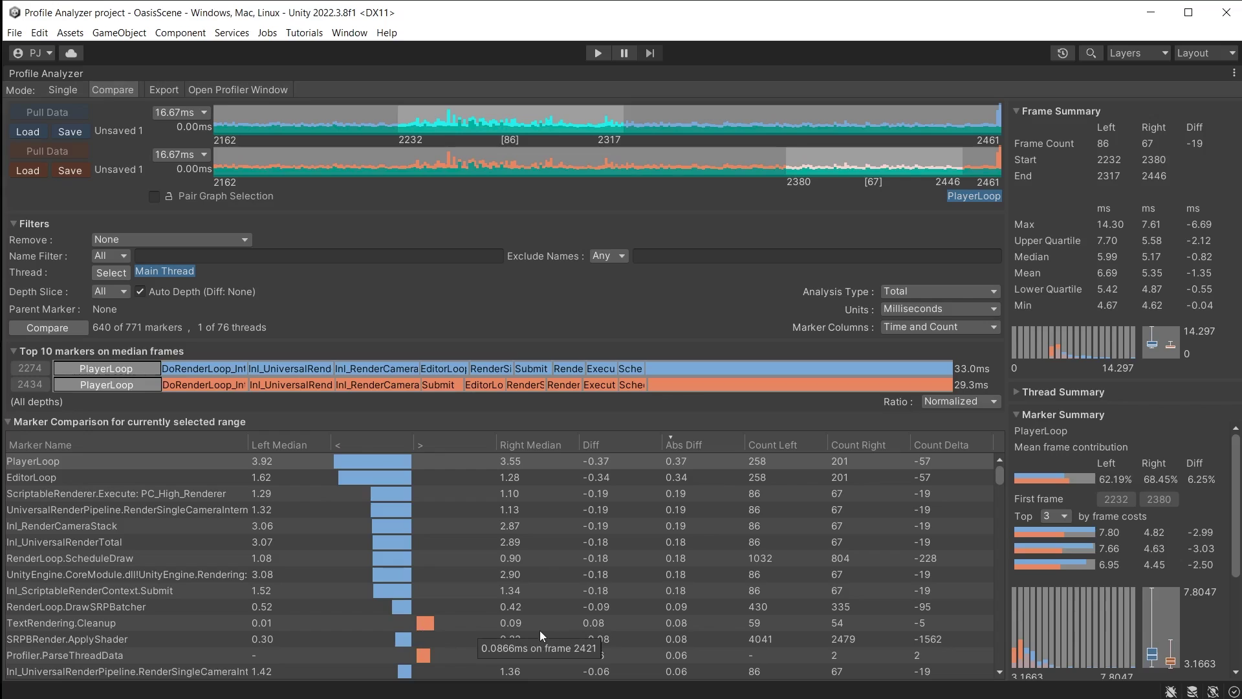
scroll(1052, 485, "down", 1)
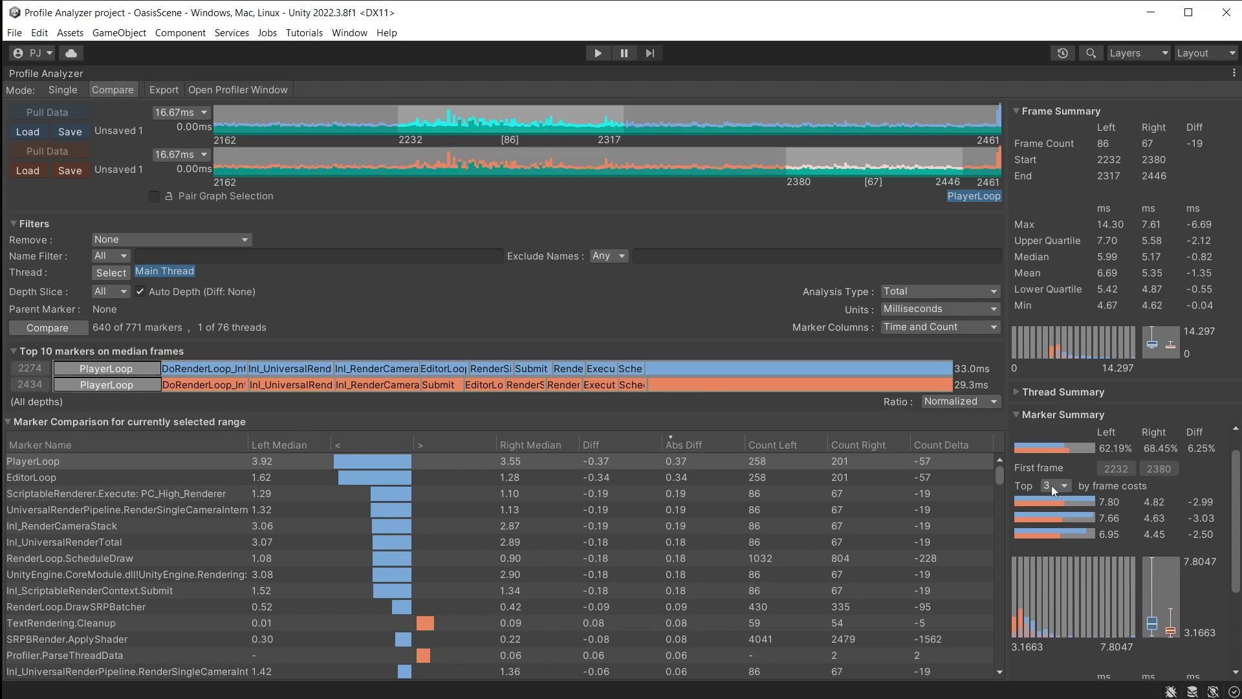
left_click(1051, 485)
left_click(1072, 645)
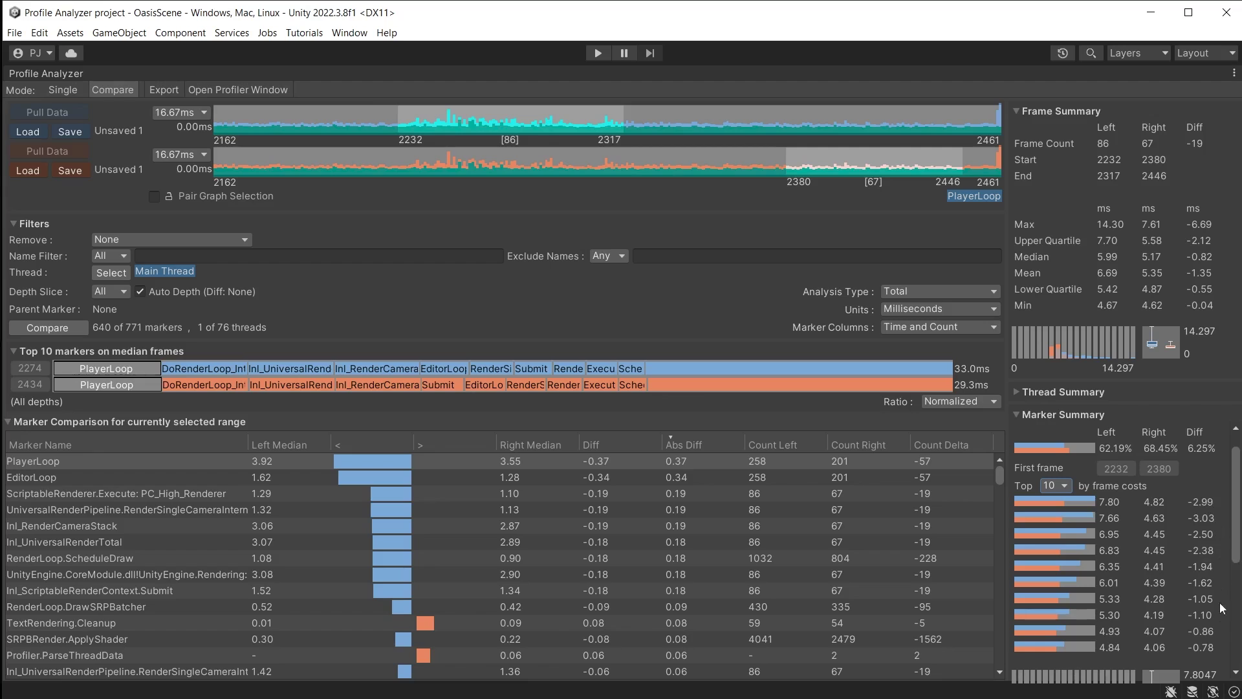
left_click(1066, 487)
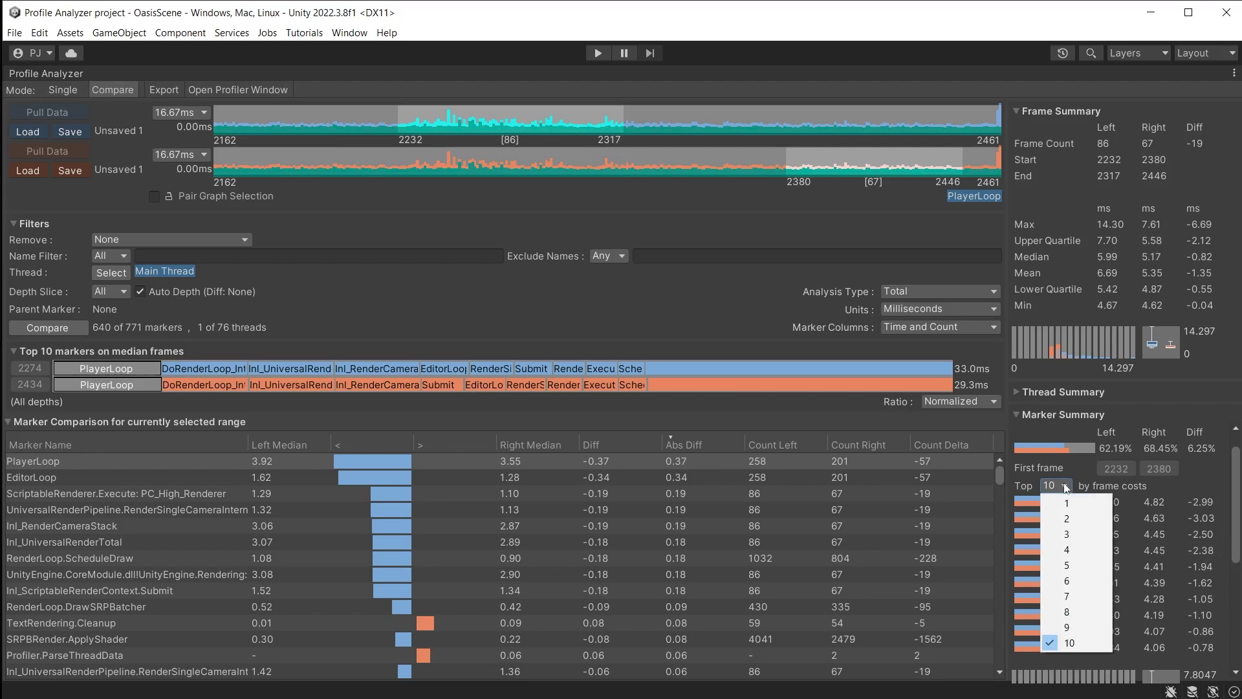
left_click(1077, 534)
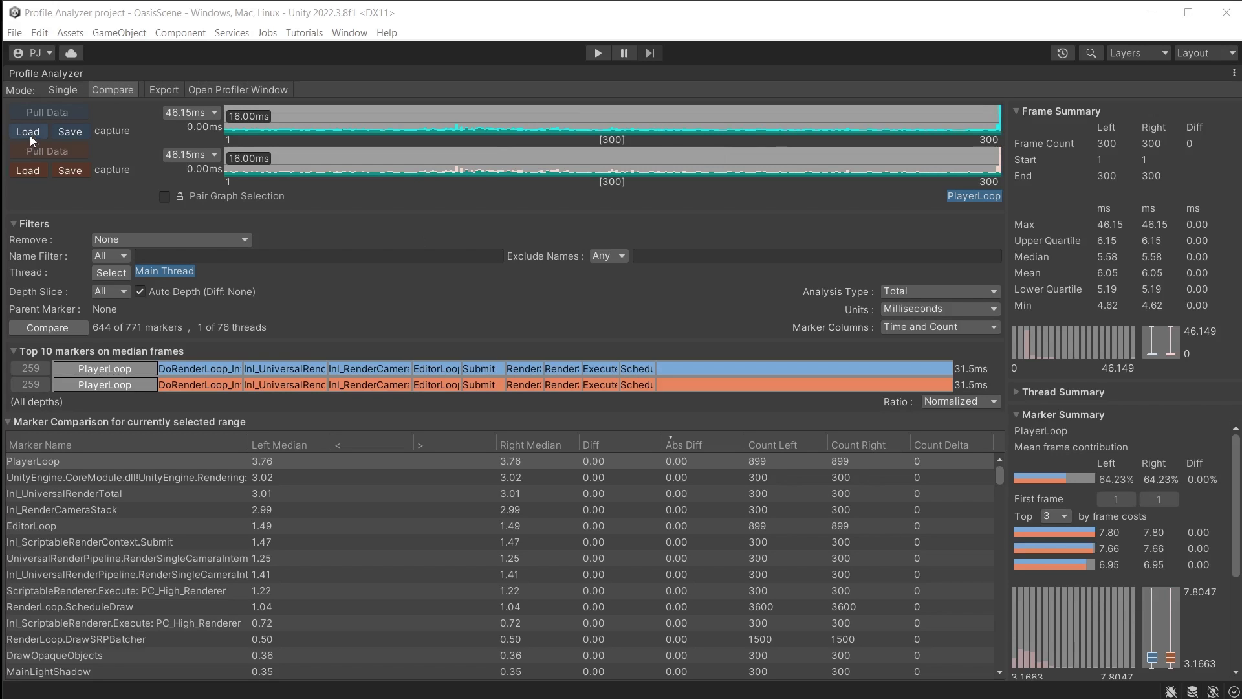
Open the Profiler with Ctrl+7, maximize its tab, then restore it to its docked place.
key("ctrl+7")
right_click(686, 78)
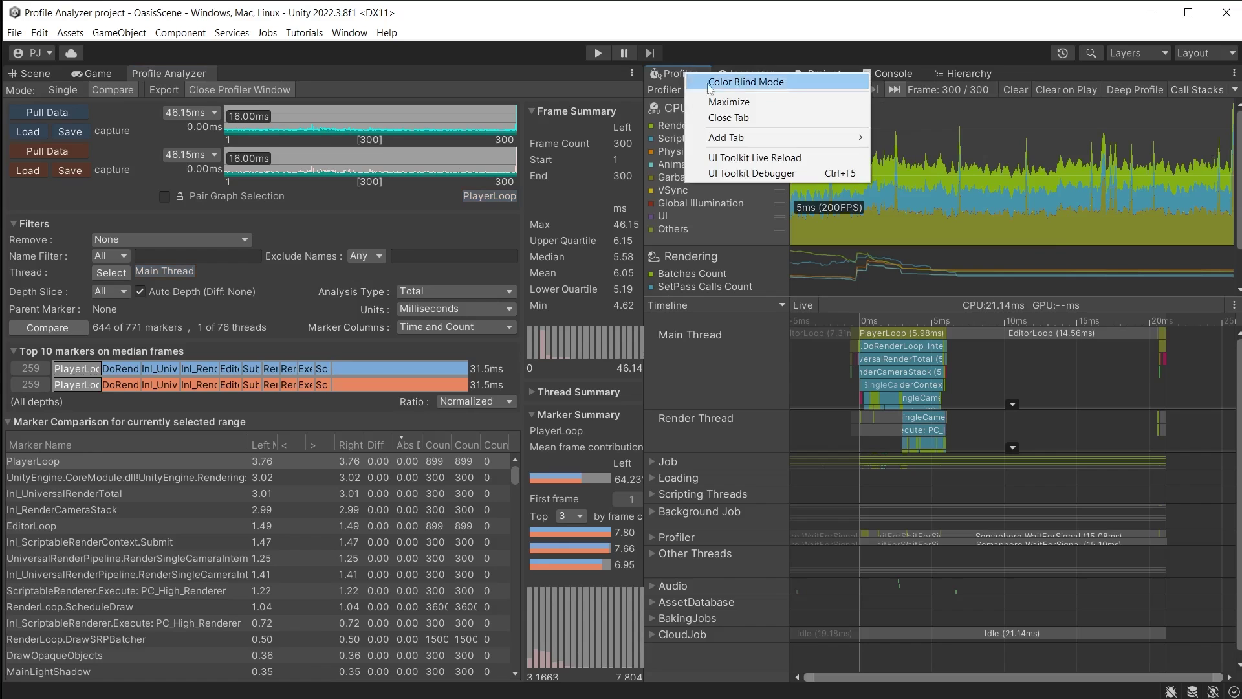
left_click(718, 101)
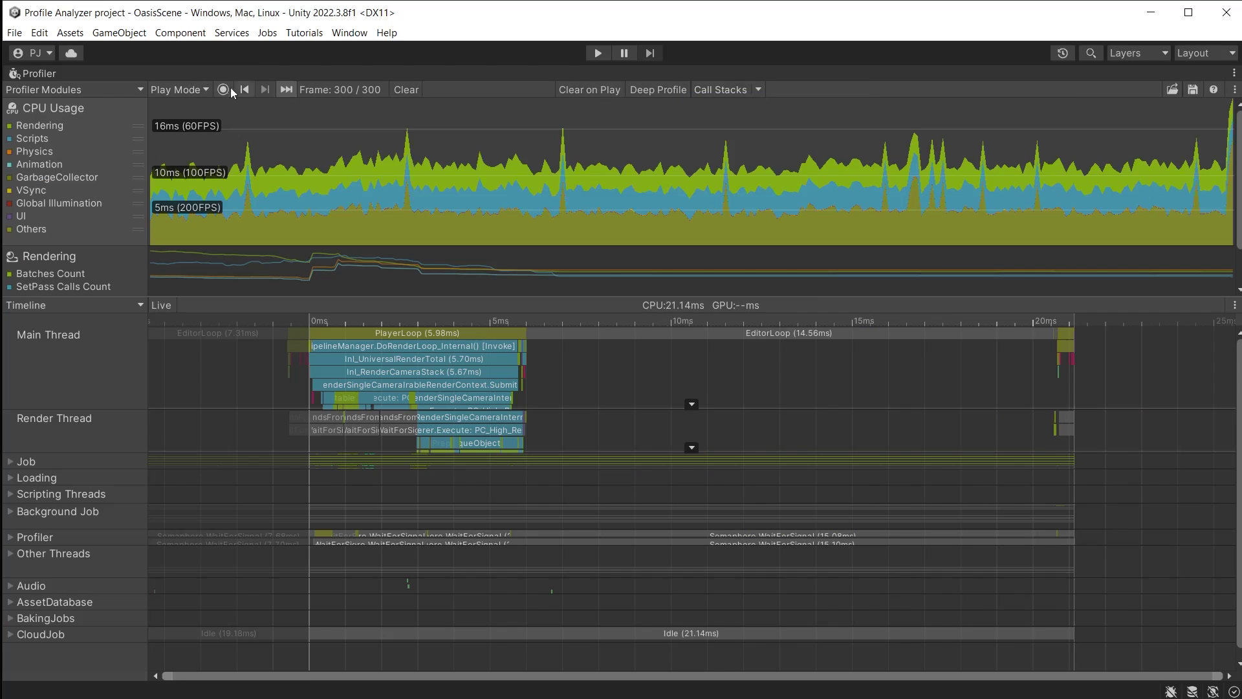
right_click(42, 70)
left_click(88, 101)
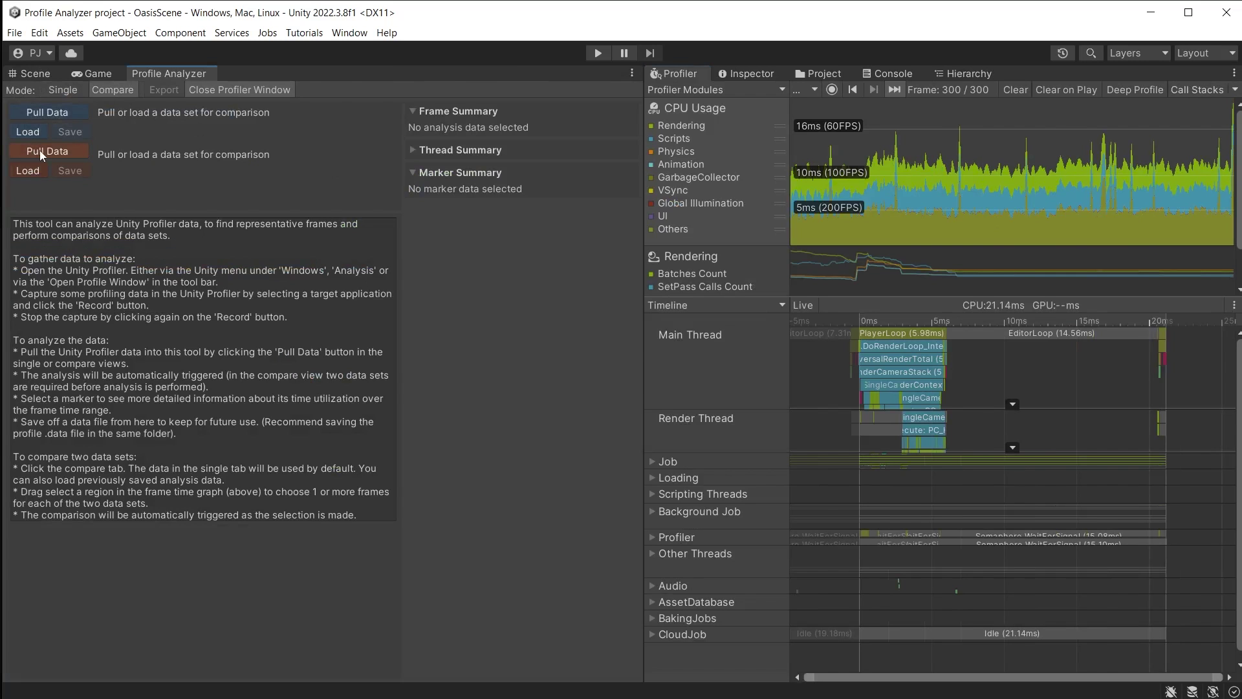
Pull Profiler frames into the right data set and select frames 65–177 in both captures.
left_click(40, 154)
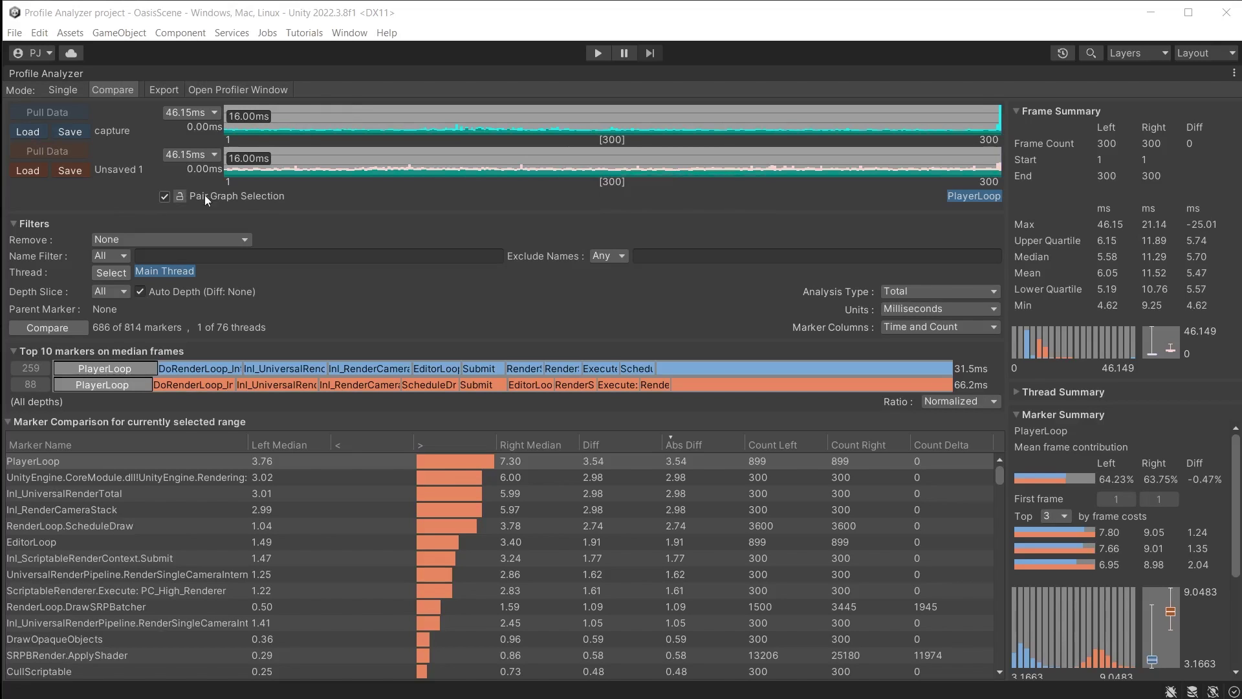
left_click_drag(392, 123, 681, 115)
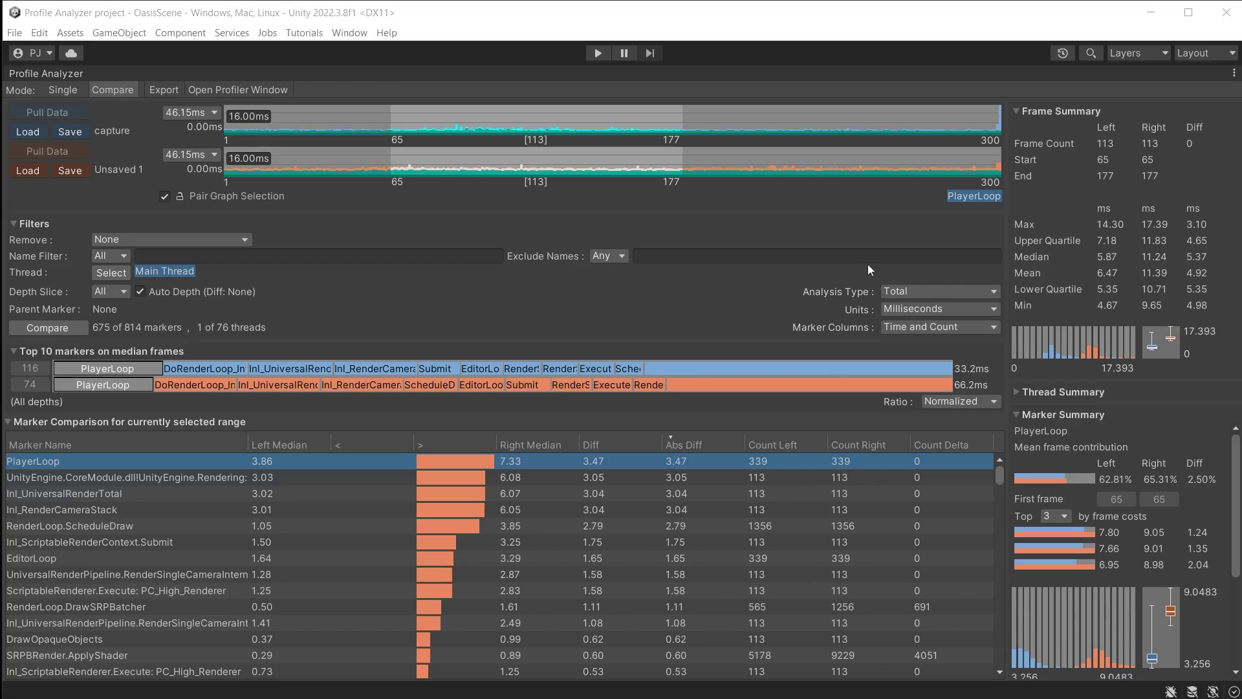
Set Analysis Type to Self and remove the EditorLoop marker from the analysis.
left_click(933, 289)
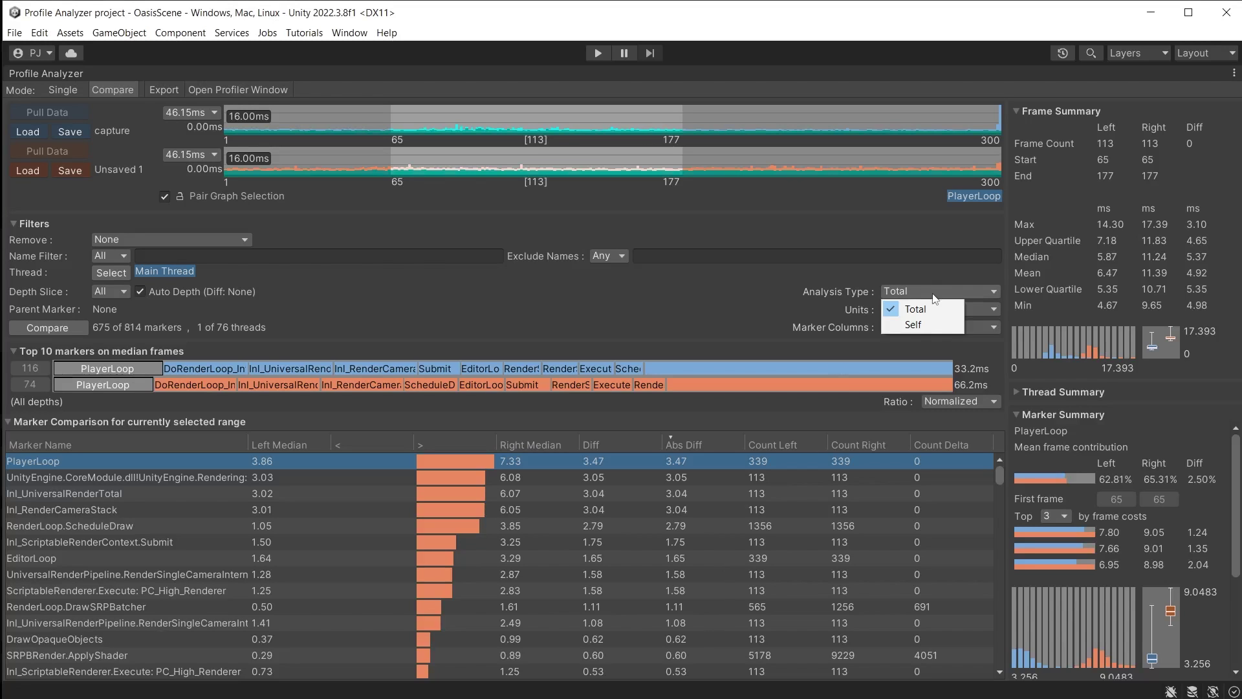
left_click(923, 319)
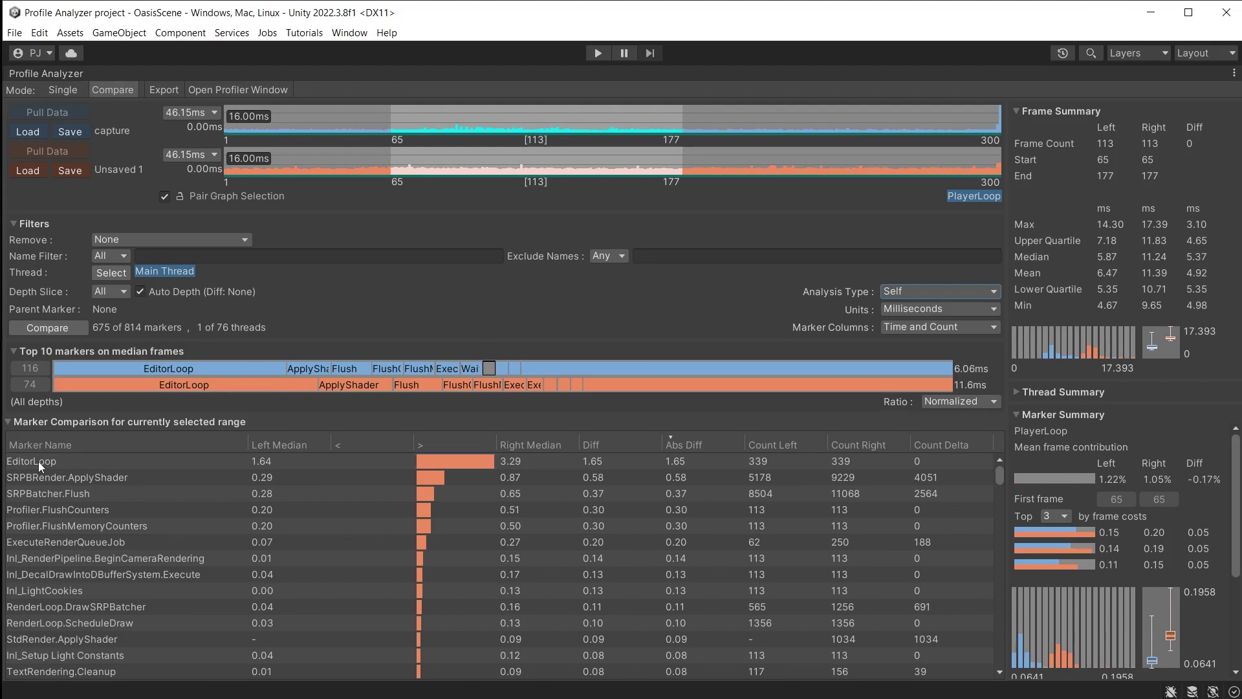
right_click(37, 461)
left_click(121, 594)
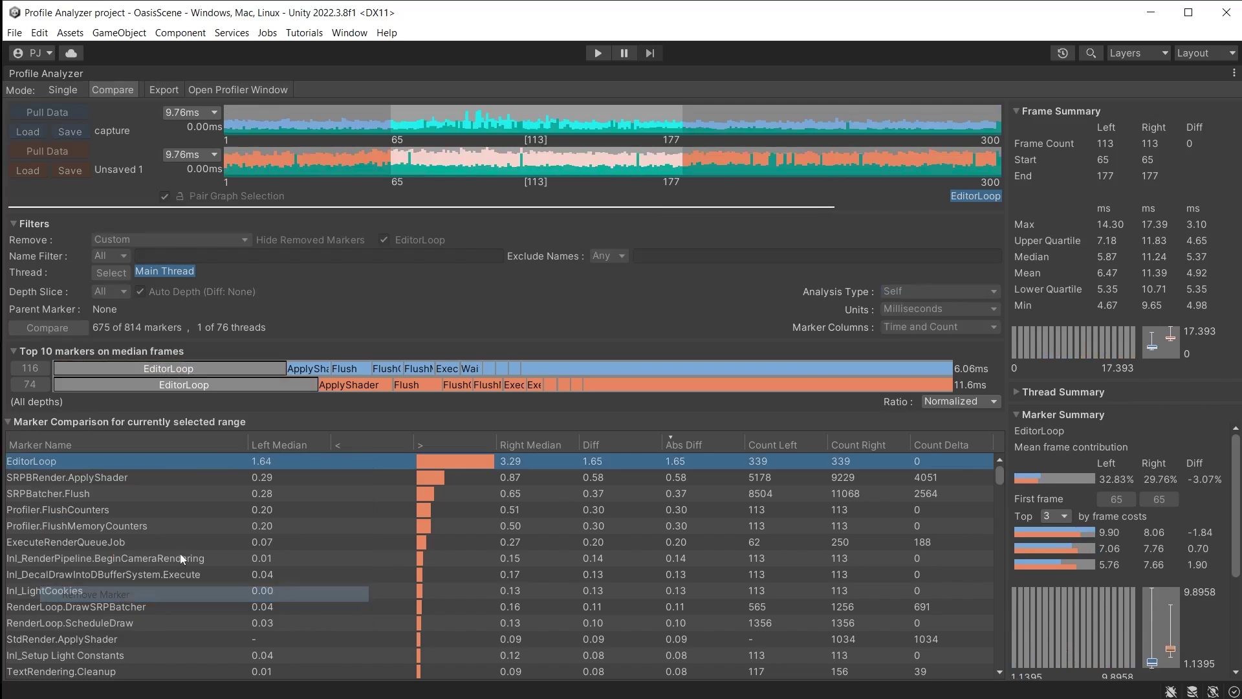
Exclude Profiler.ParseThreadData, Profiler.FlushCounters and Profiler.FlushMemoryCounters via Add to Exclude Filter.
left_click(108, 526)
right_click(108, 527)
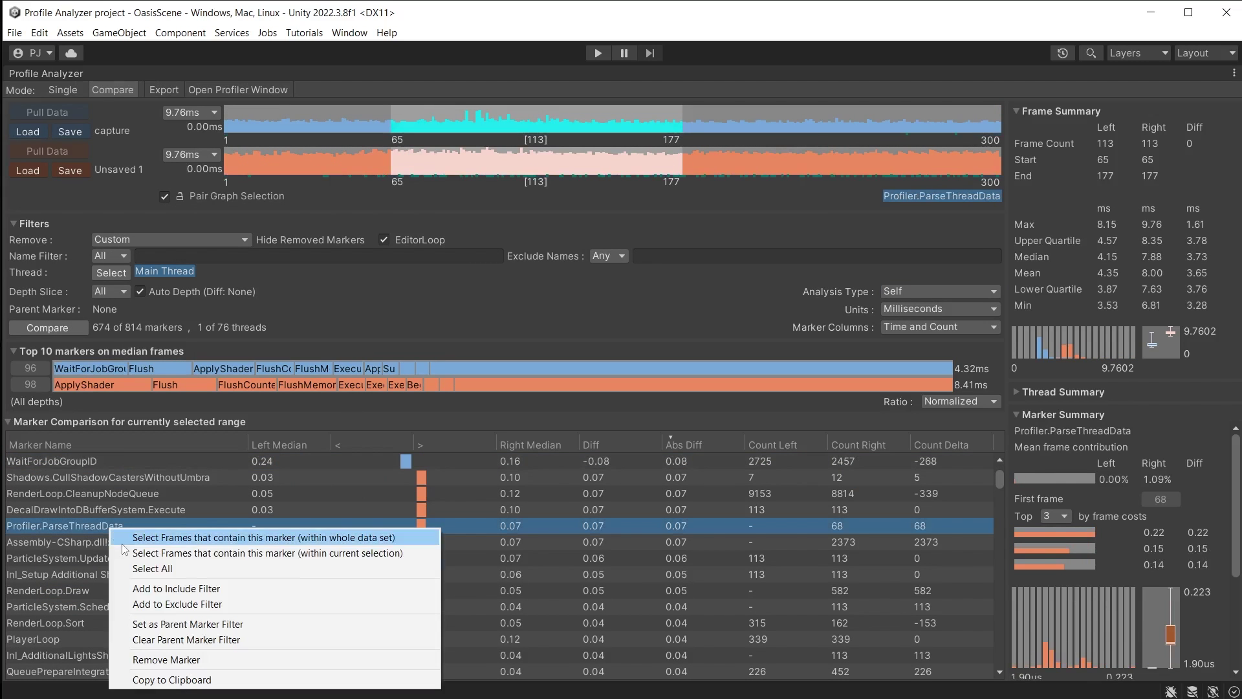
left_click(170, 604)
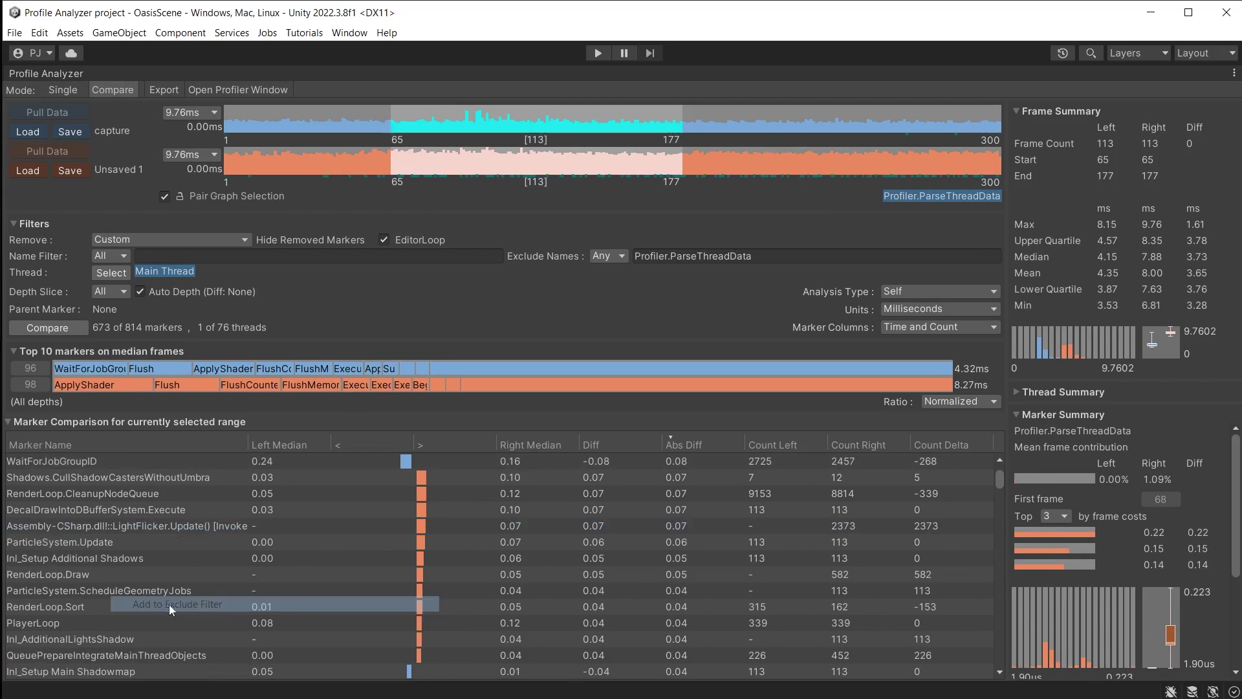
left_click(70, 492)
right_click(72, 493)
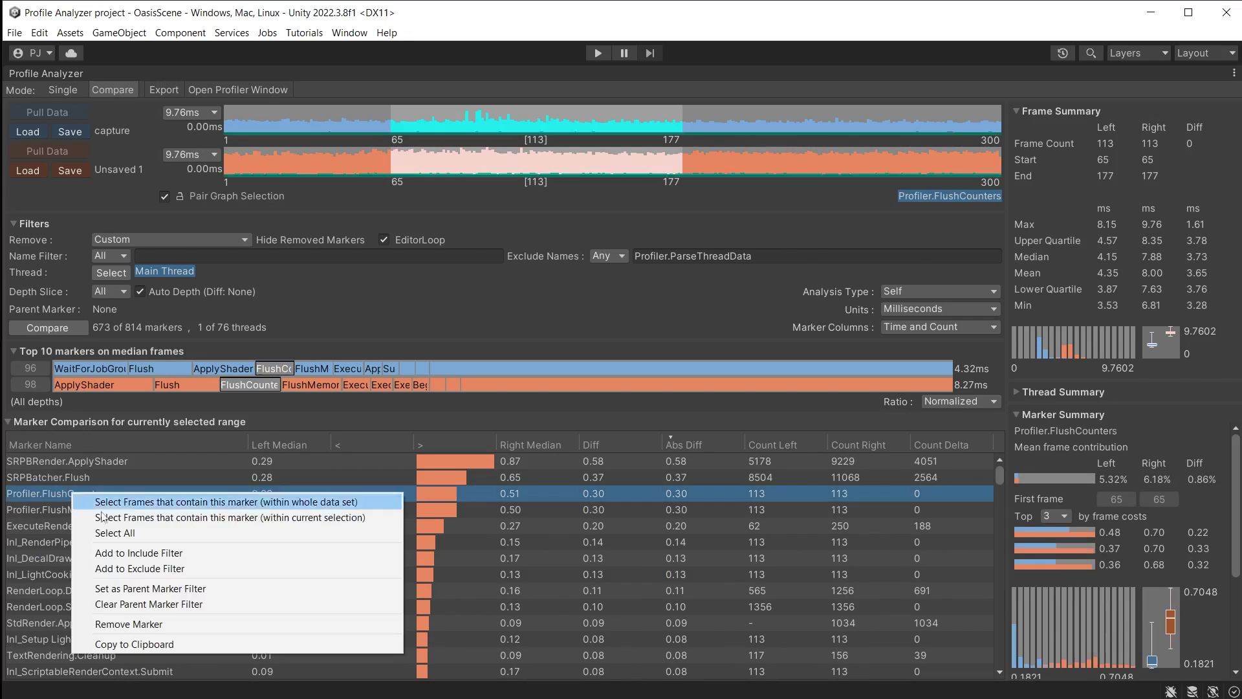
left_click(126, 567)
left_click(87, 496)
right_click(86, 496)
left_click(174, 576)
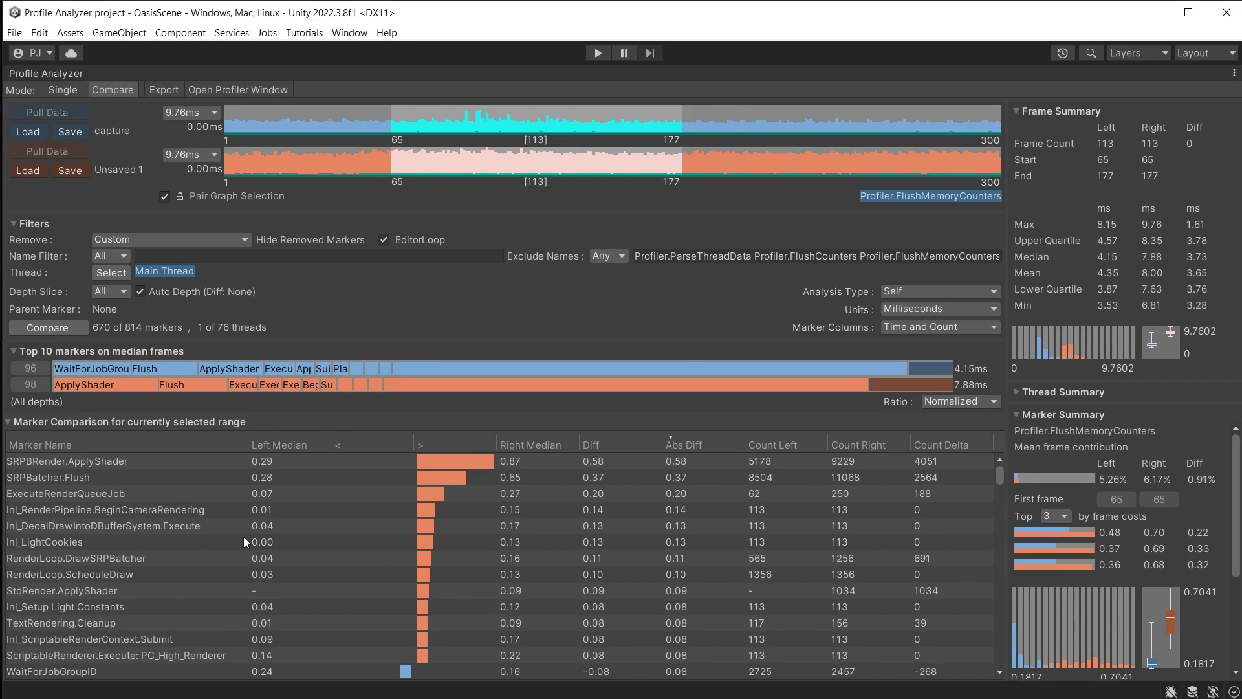
Summarise SRPBRender.ApplyShader, scale top marker bars to Longest, then back to Normalized.
left_click(420, 460)
left_click(961, 401)
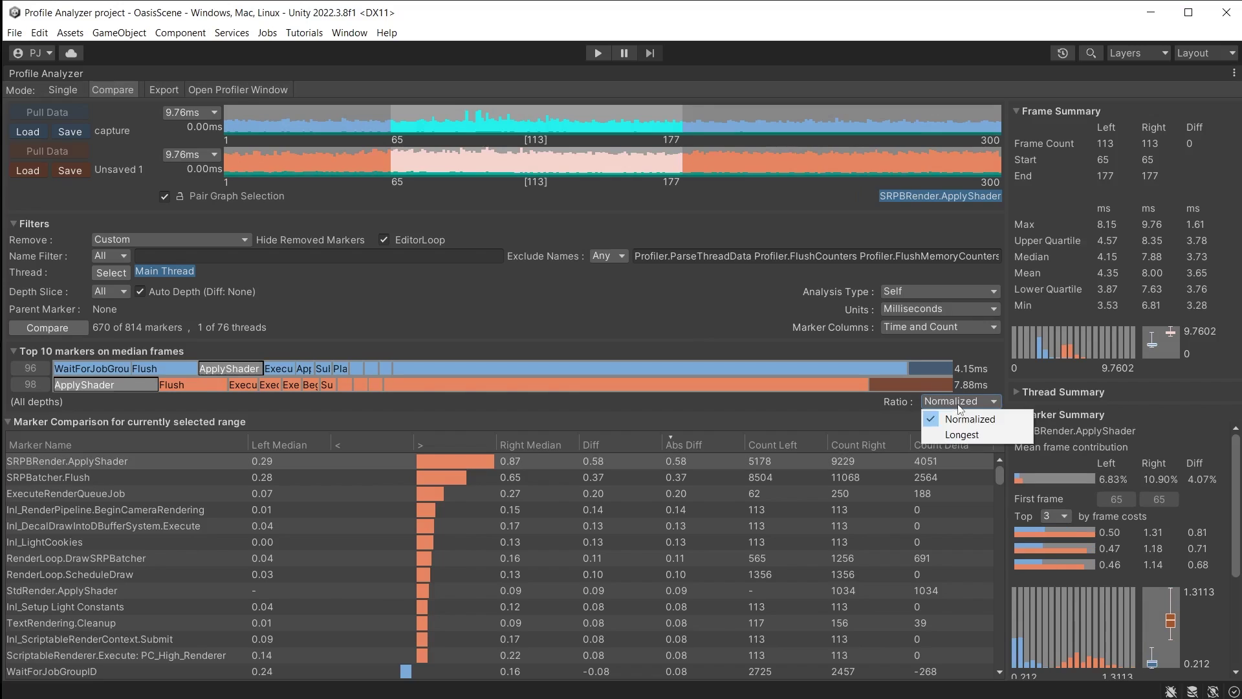
left_click(965, 435)
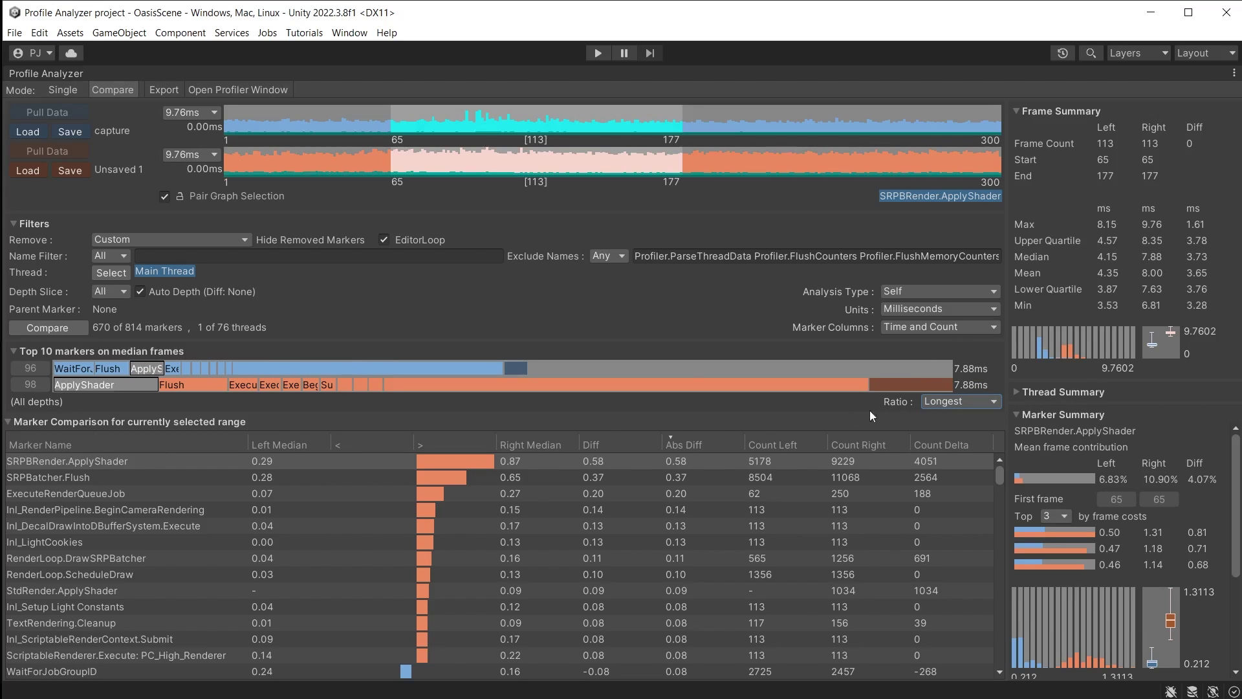
left_click(980, 405)
left_click(975, 414)
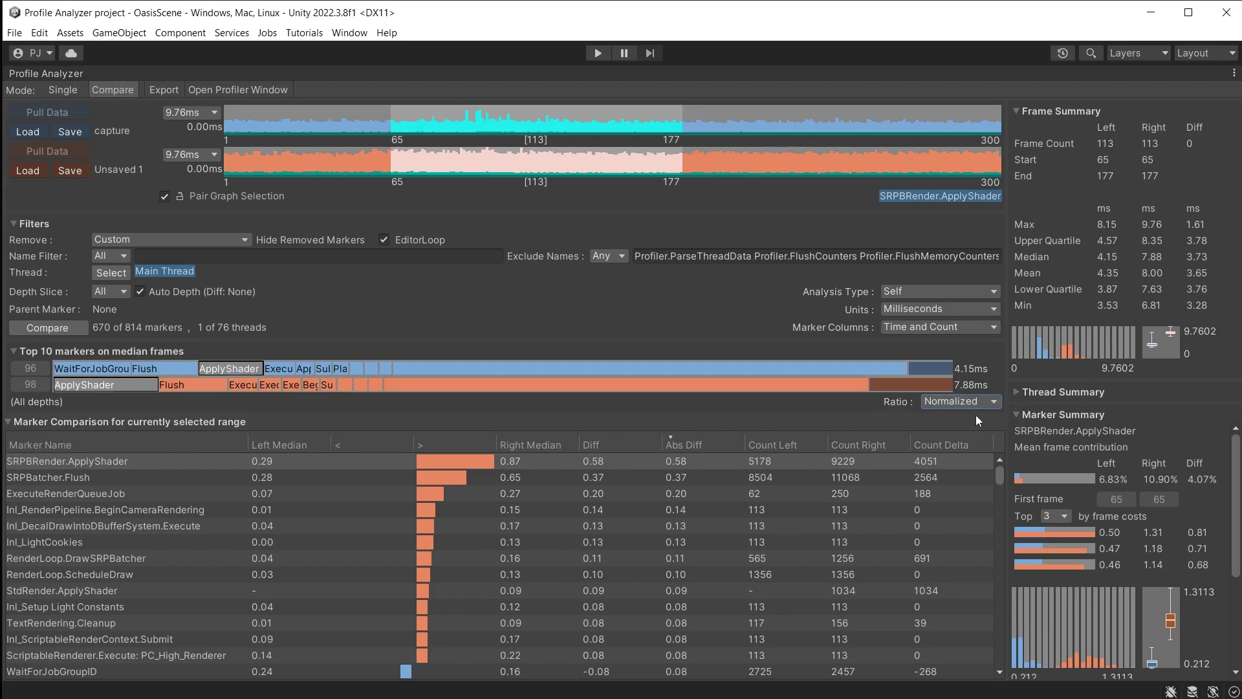
scroll(1179, 506, "down", 2)
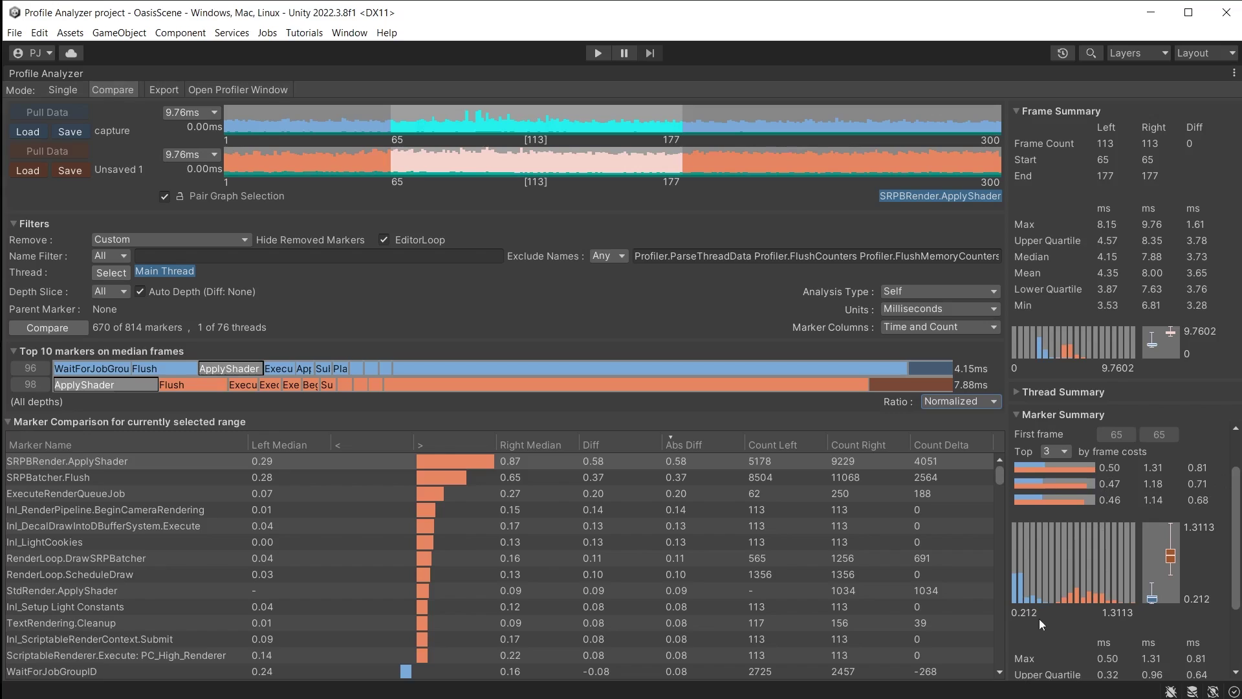